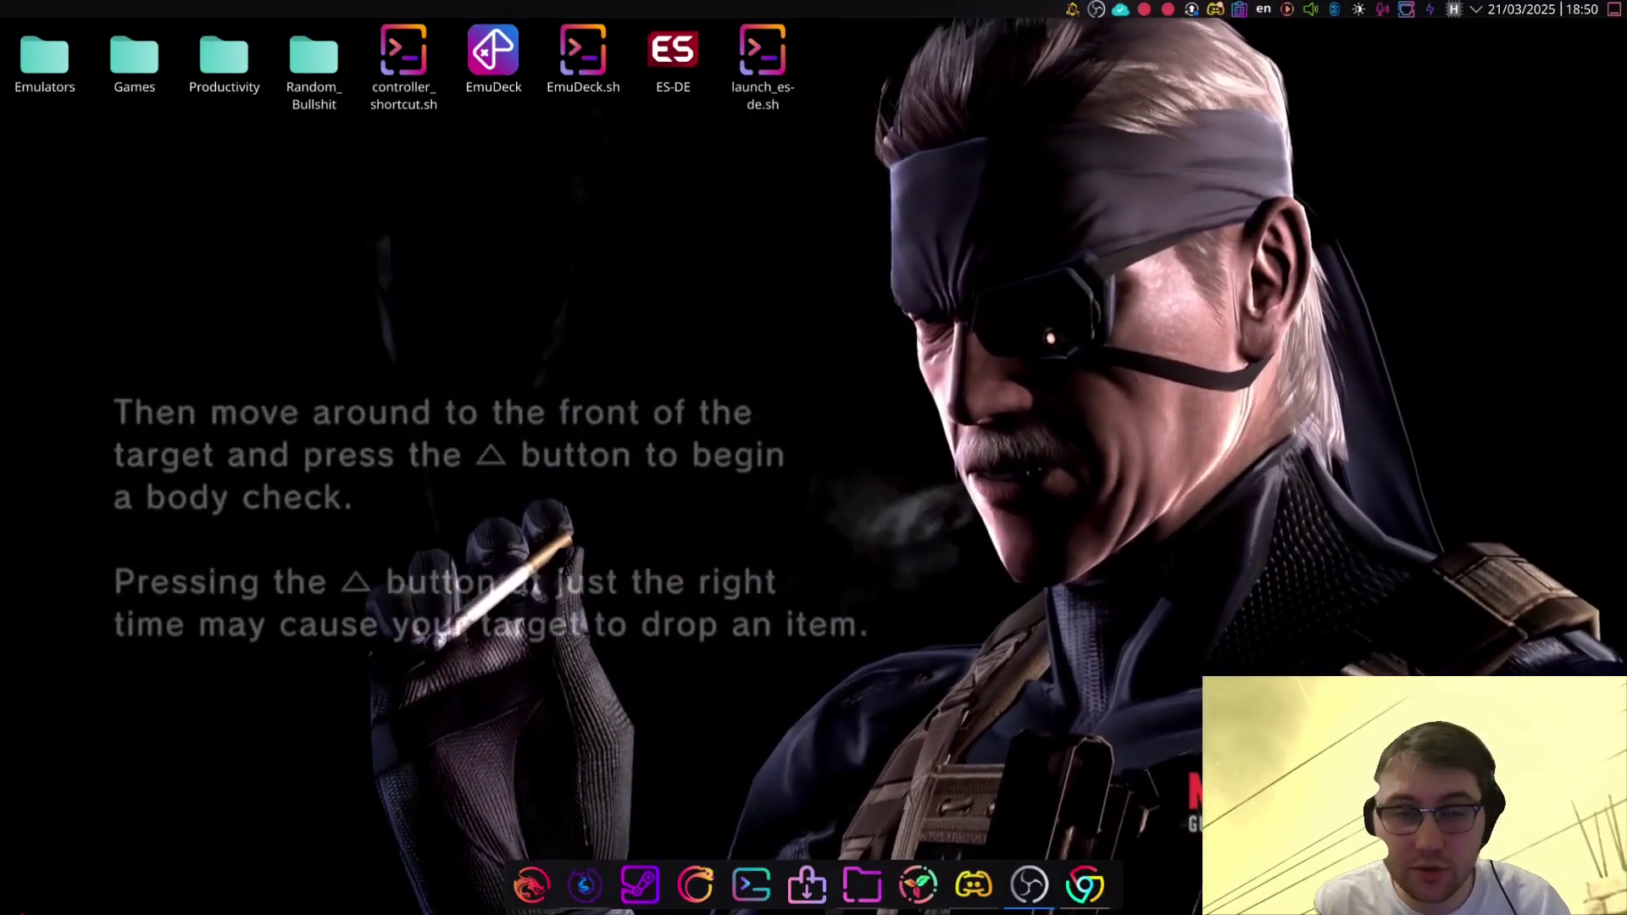
- Switch to the browser, request the SaveMGO.zip download from its Google Drive page, and close the extra download tab
click(585, 885)
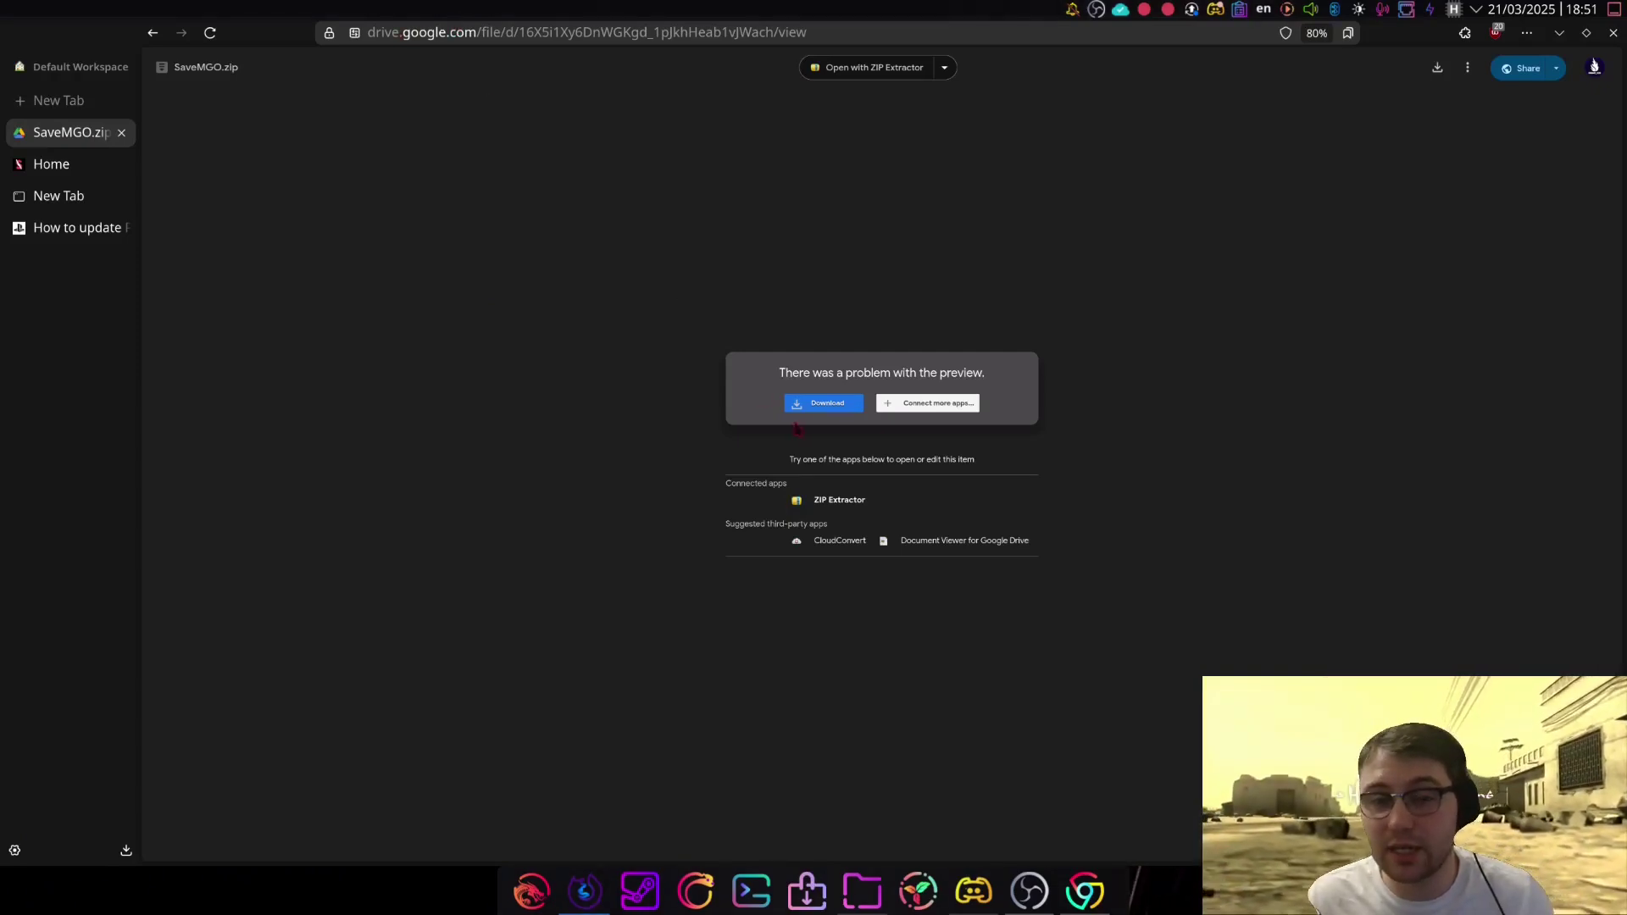
click(828, 407)
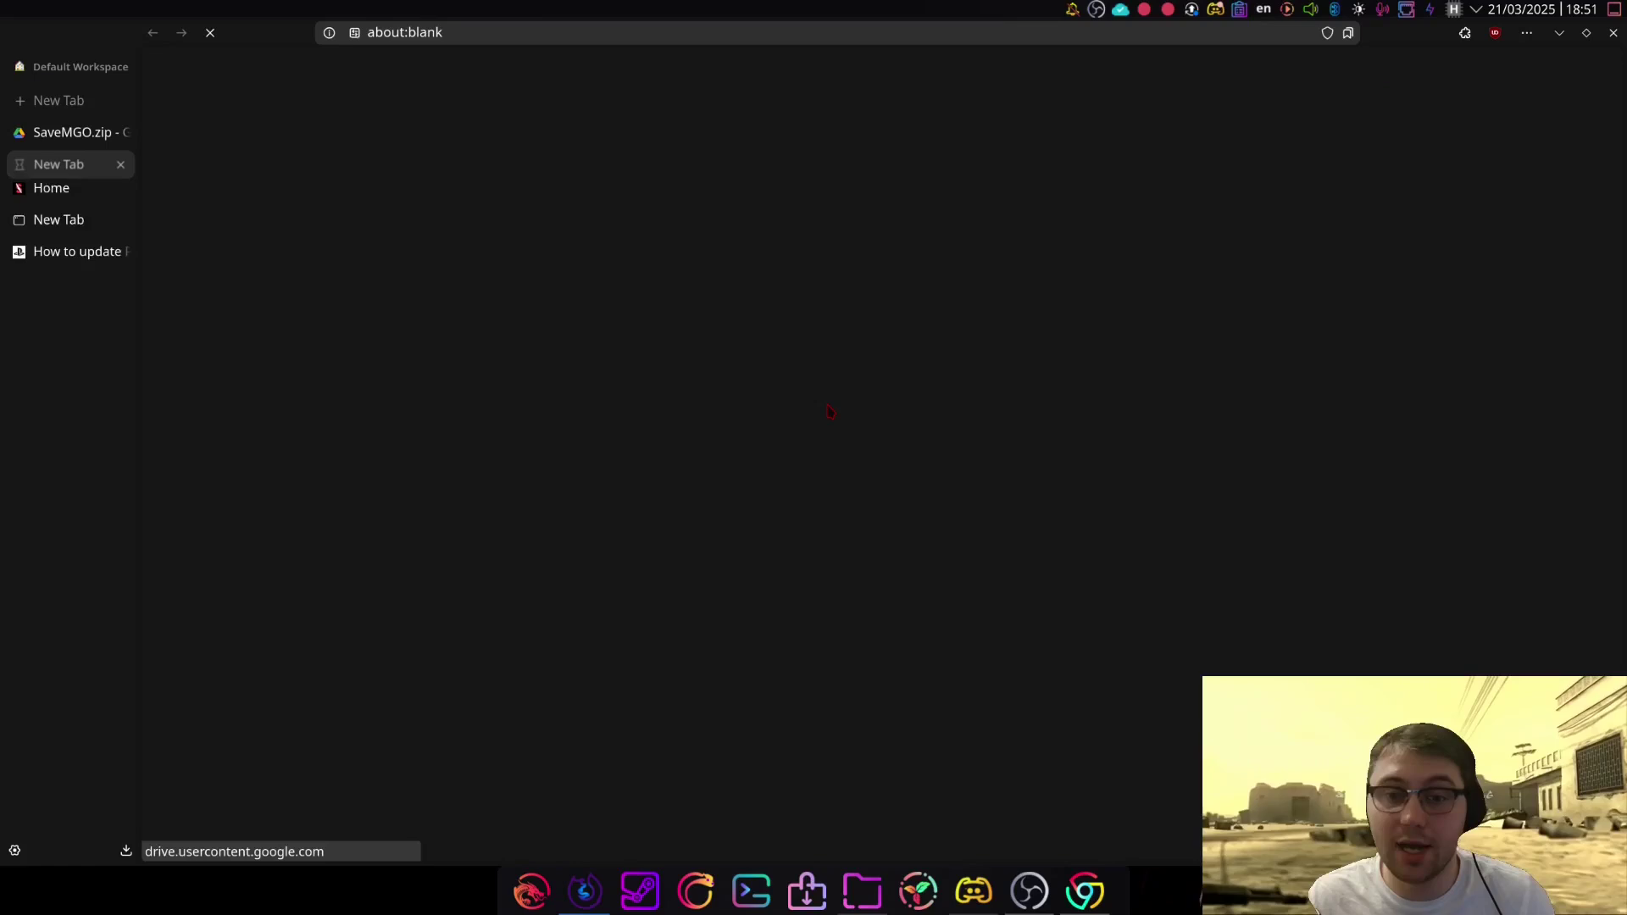
click(736, 181)
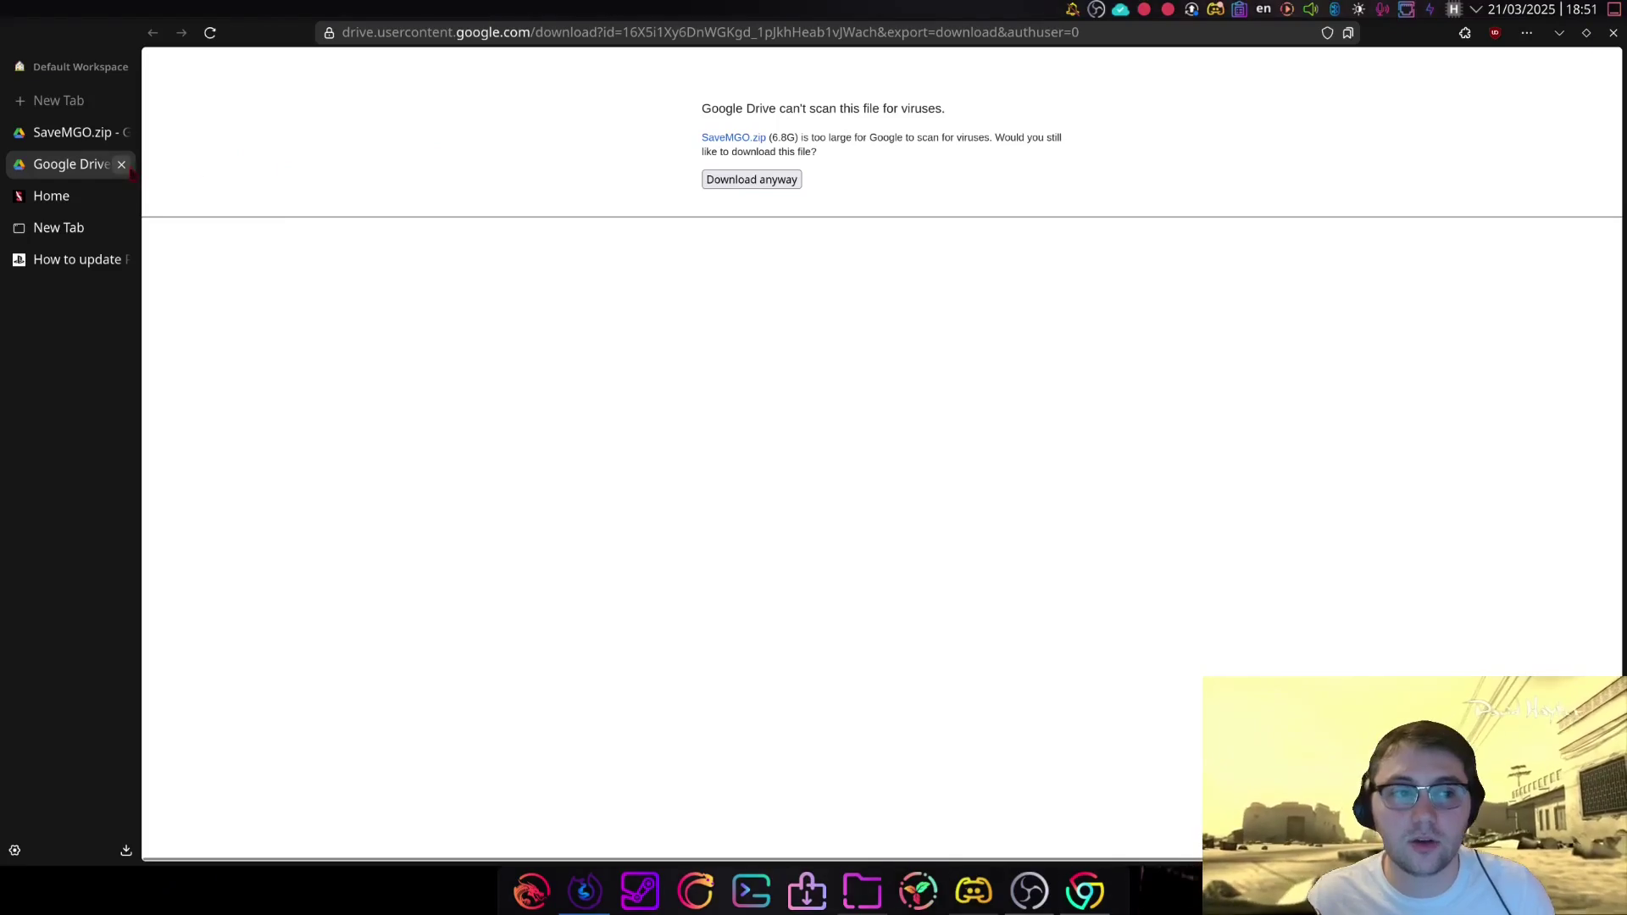
click(121, 165)
- Bring up the mgo2pc.com account registration form at its username field
click(71, 169)
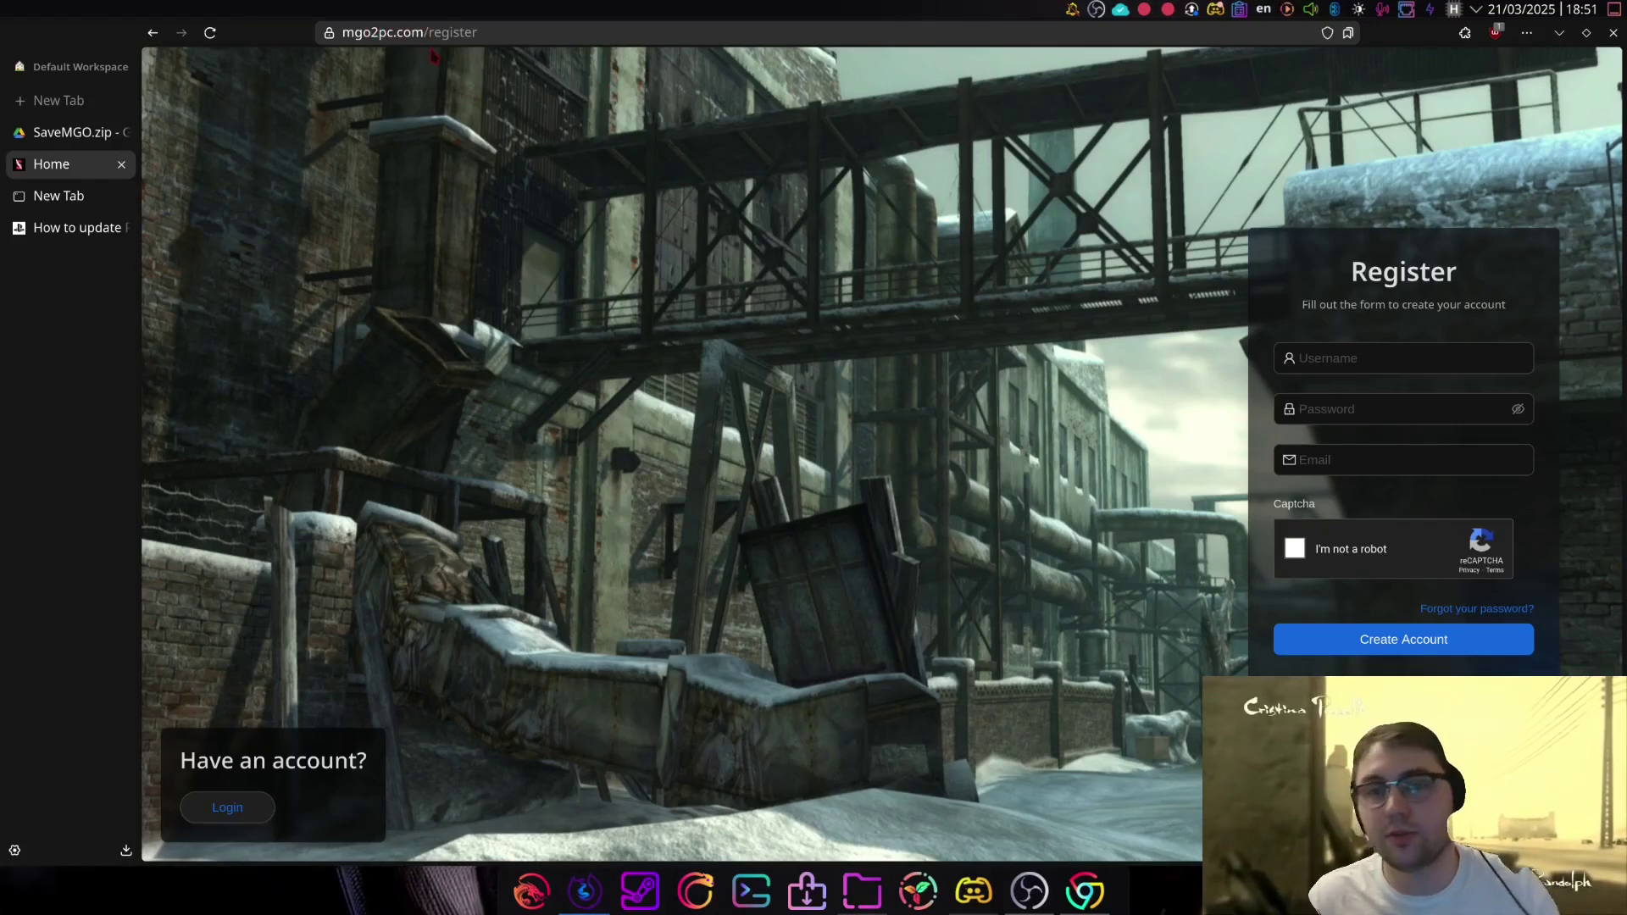
click(1318, 357)
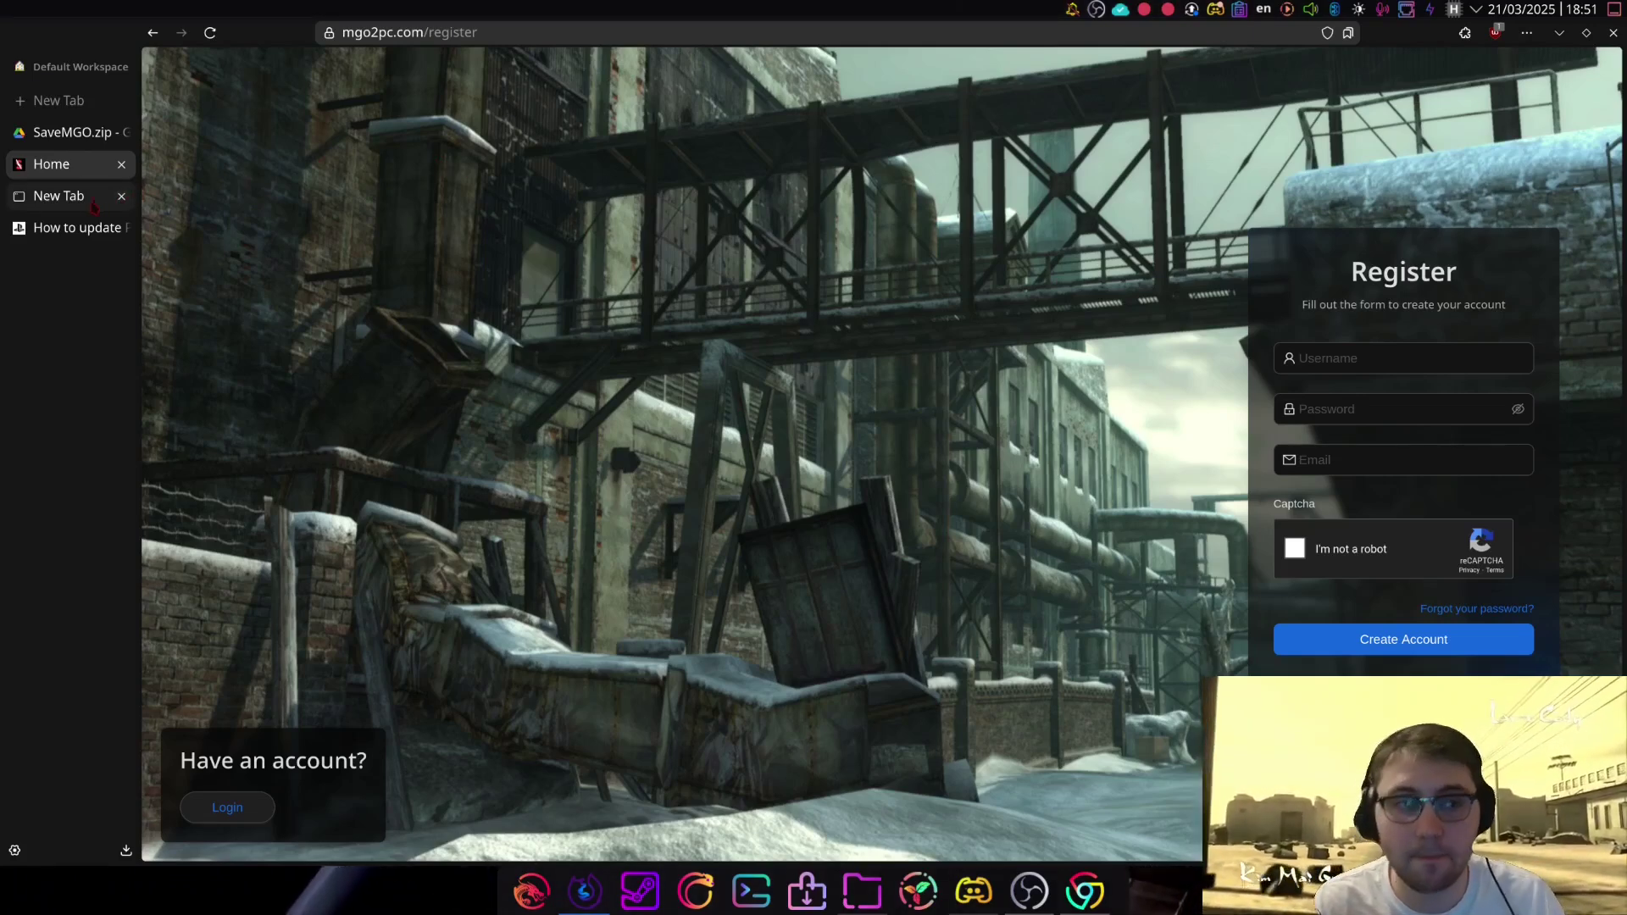
click(59, 196)
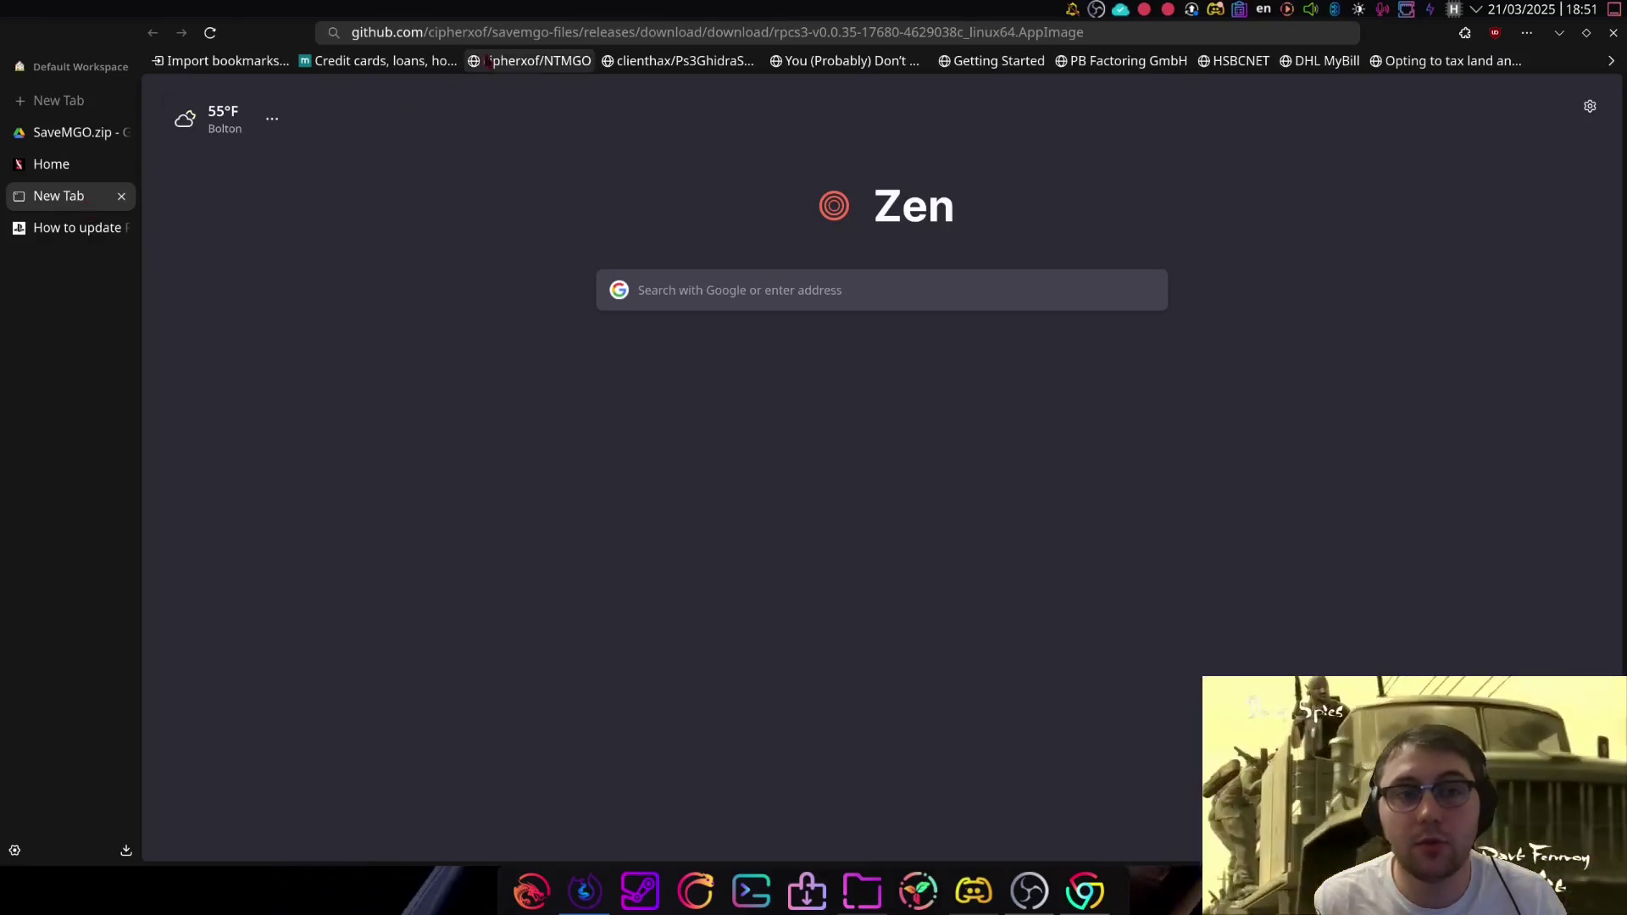
click(479, 33)
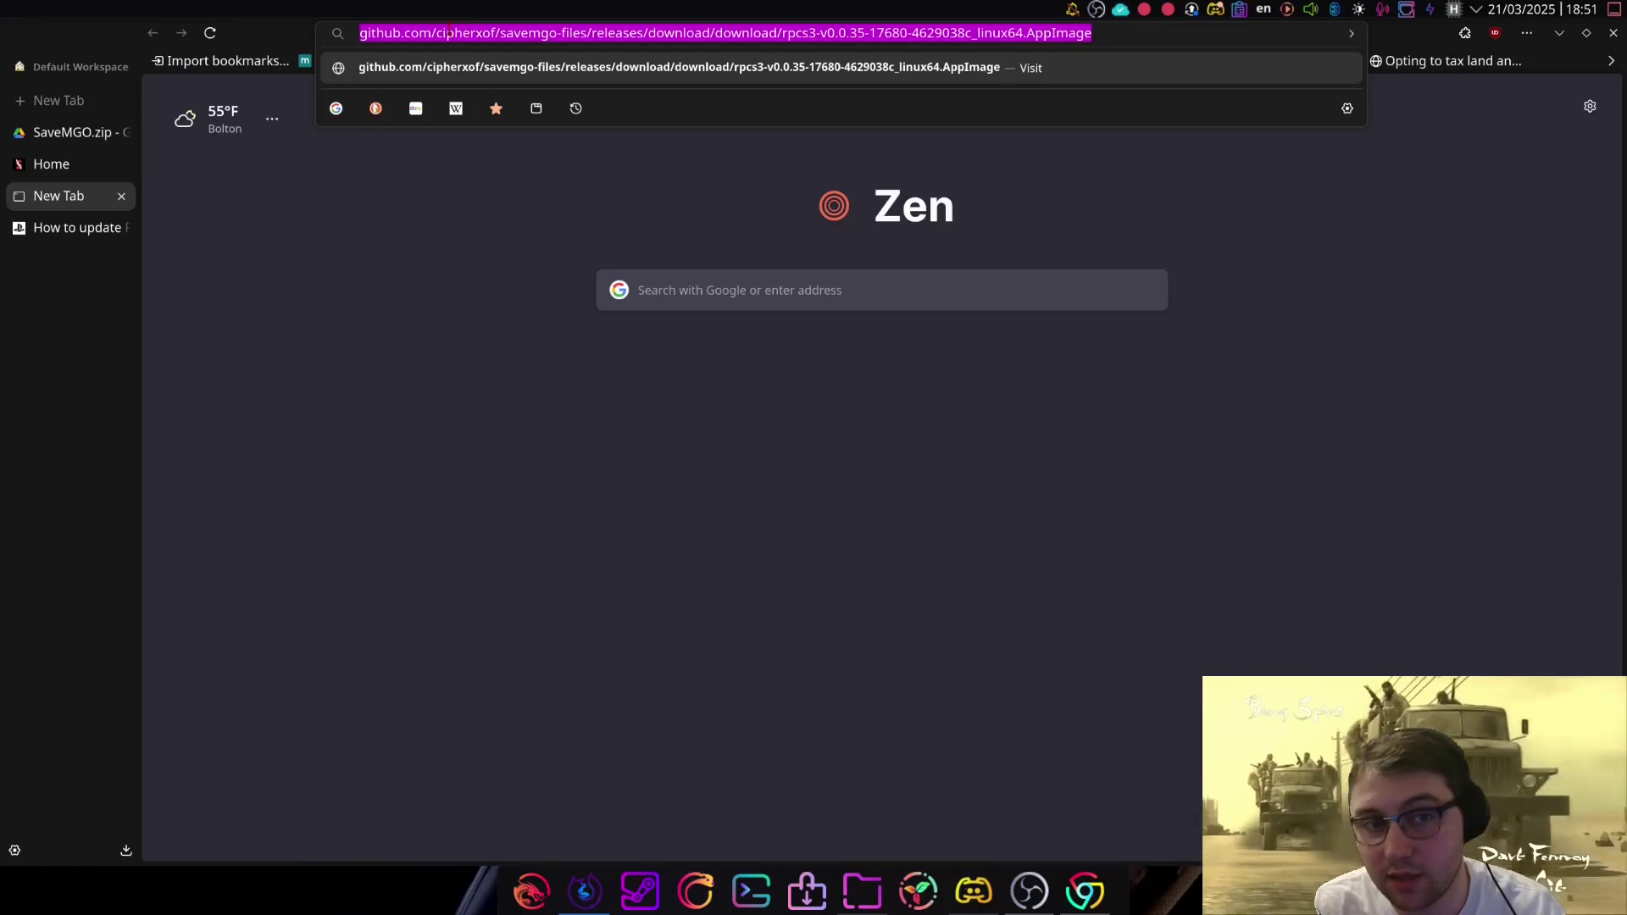
key(Return)
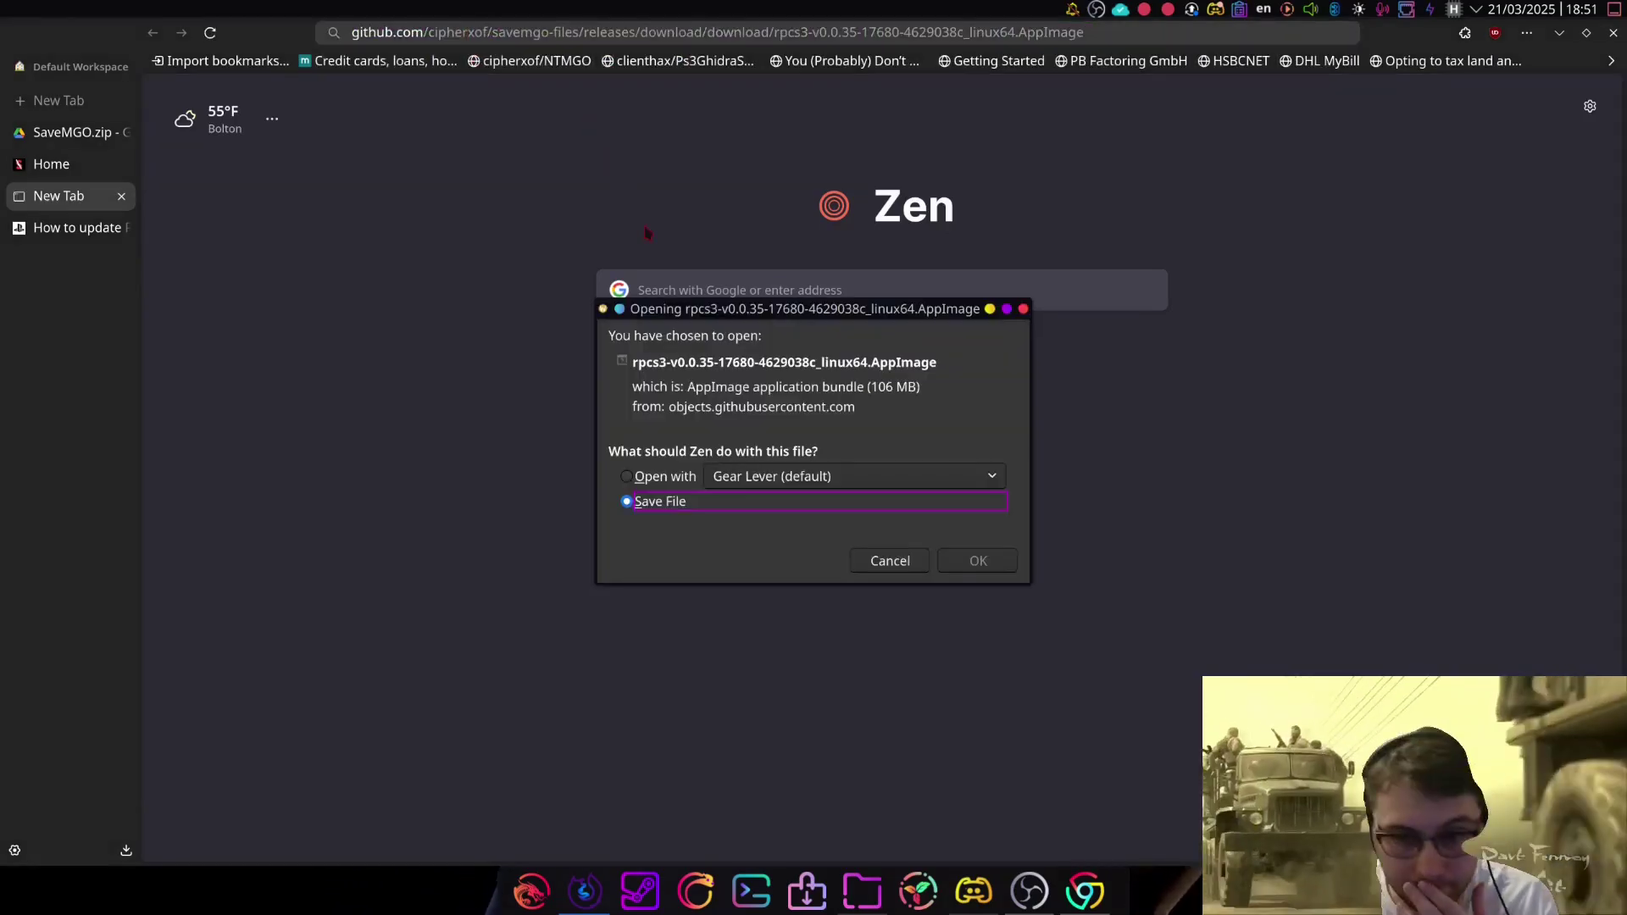
click(968, 566)
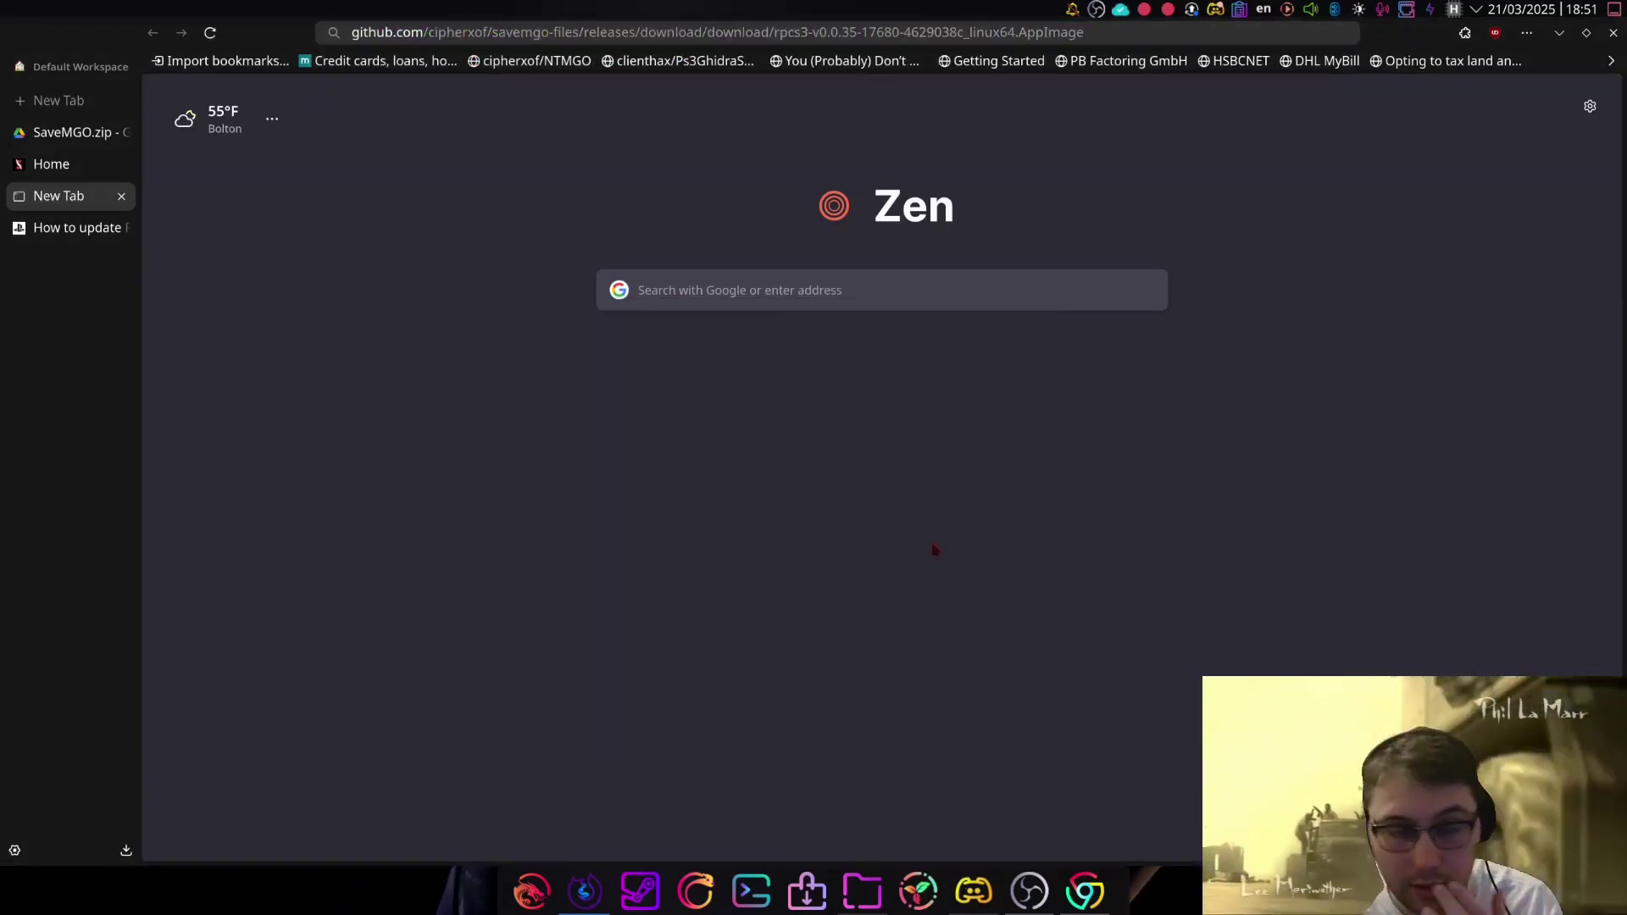
- Download the PS3 system software file PS3UPDAT.PUP from the PlayStation support page and allow the blocked download
click(84, 239)
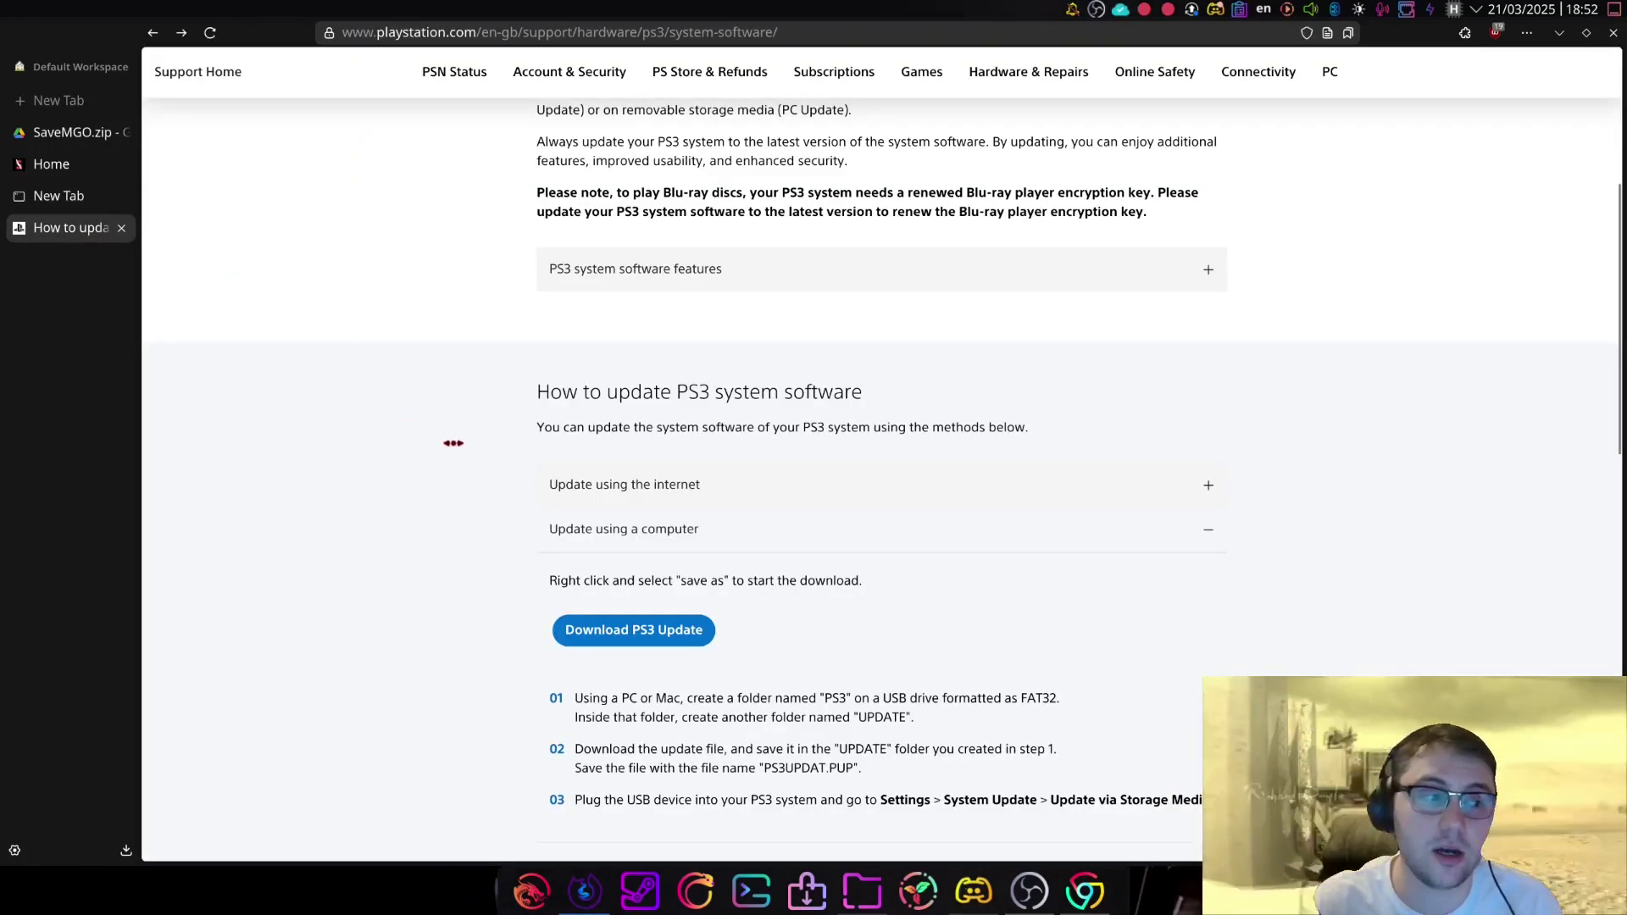
click(595, 631)
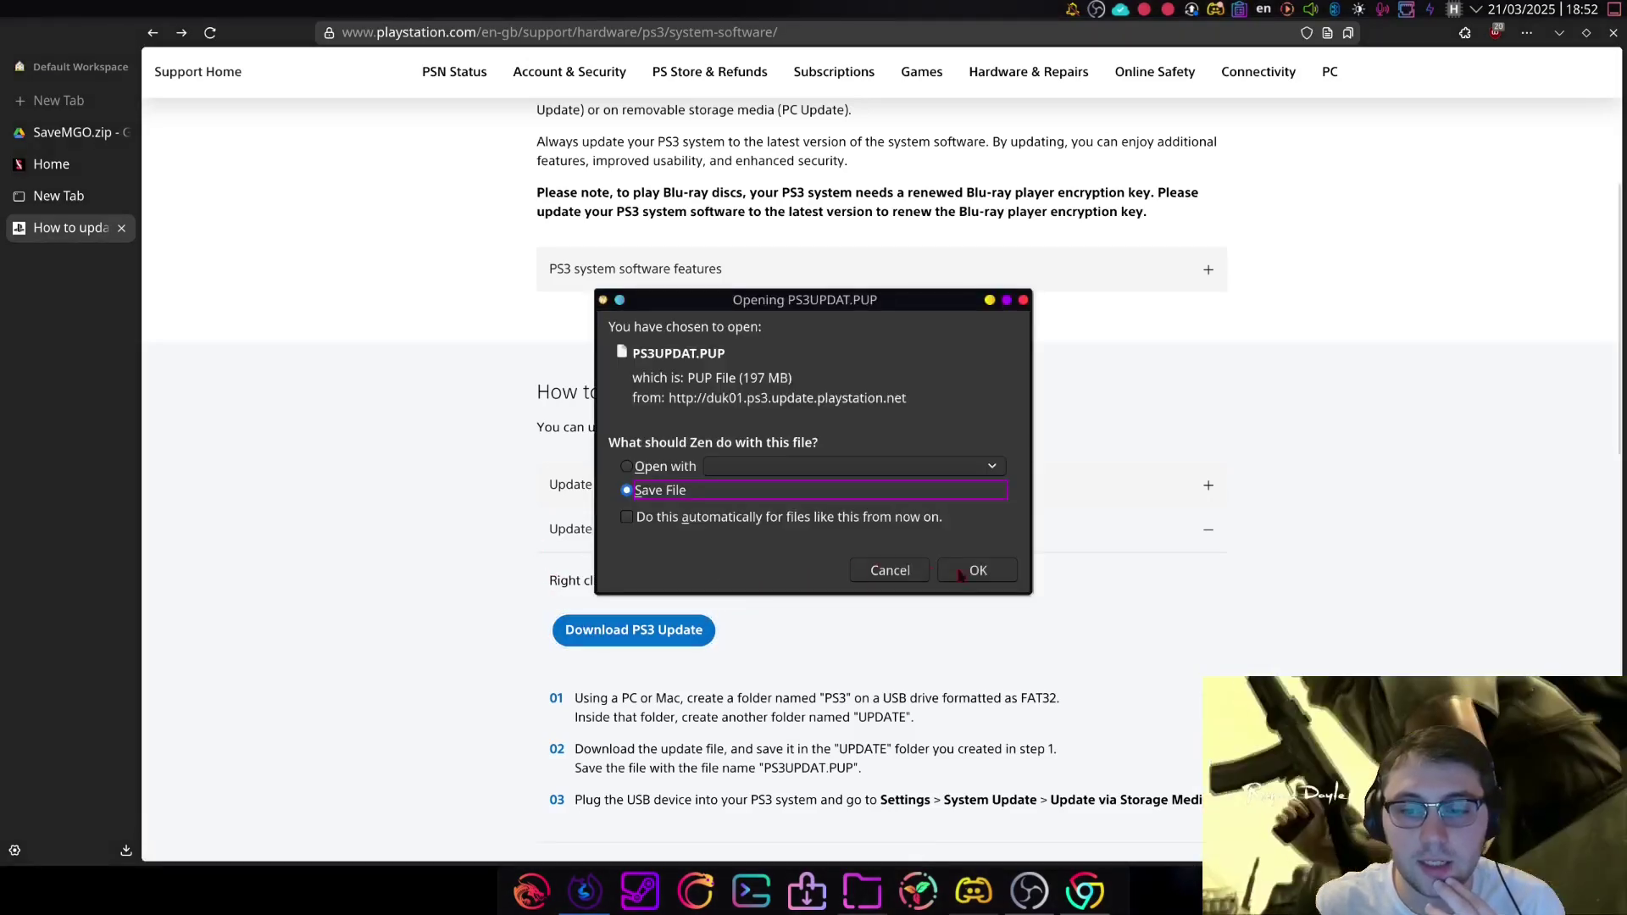
click(960, 574)
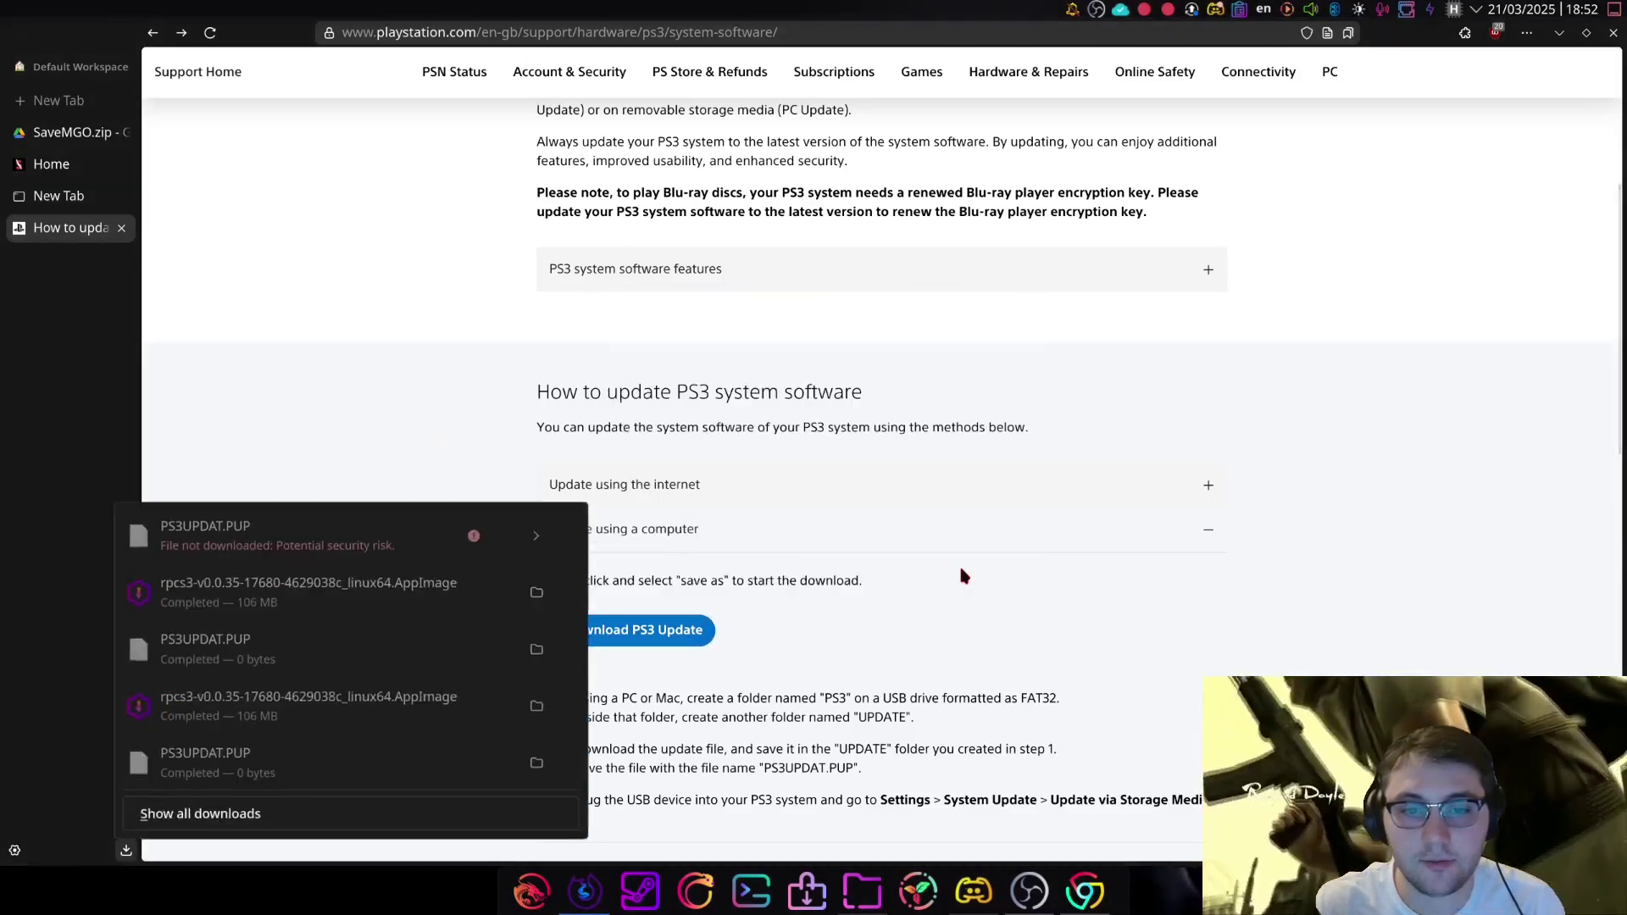
click(534, 537)
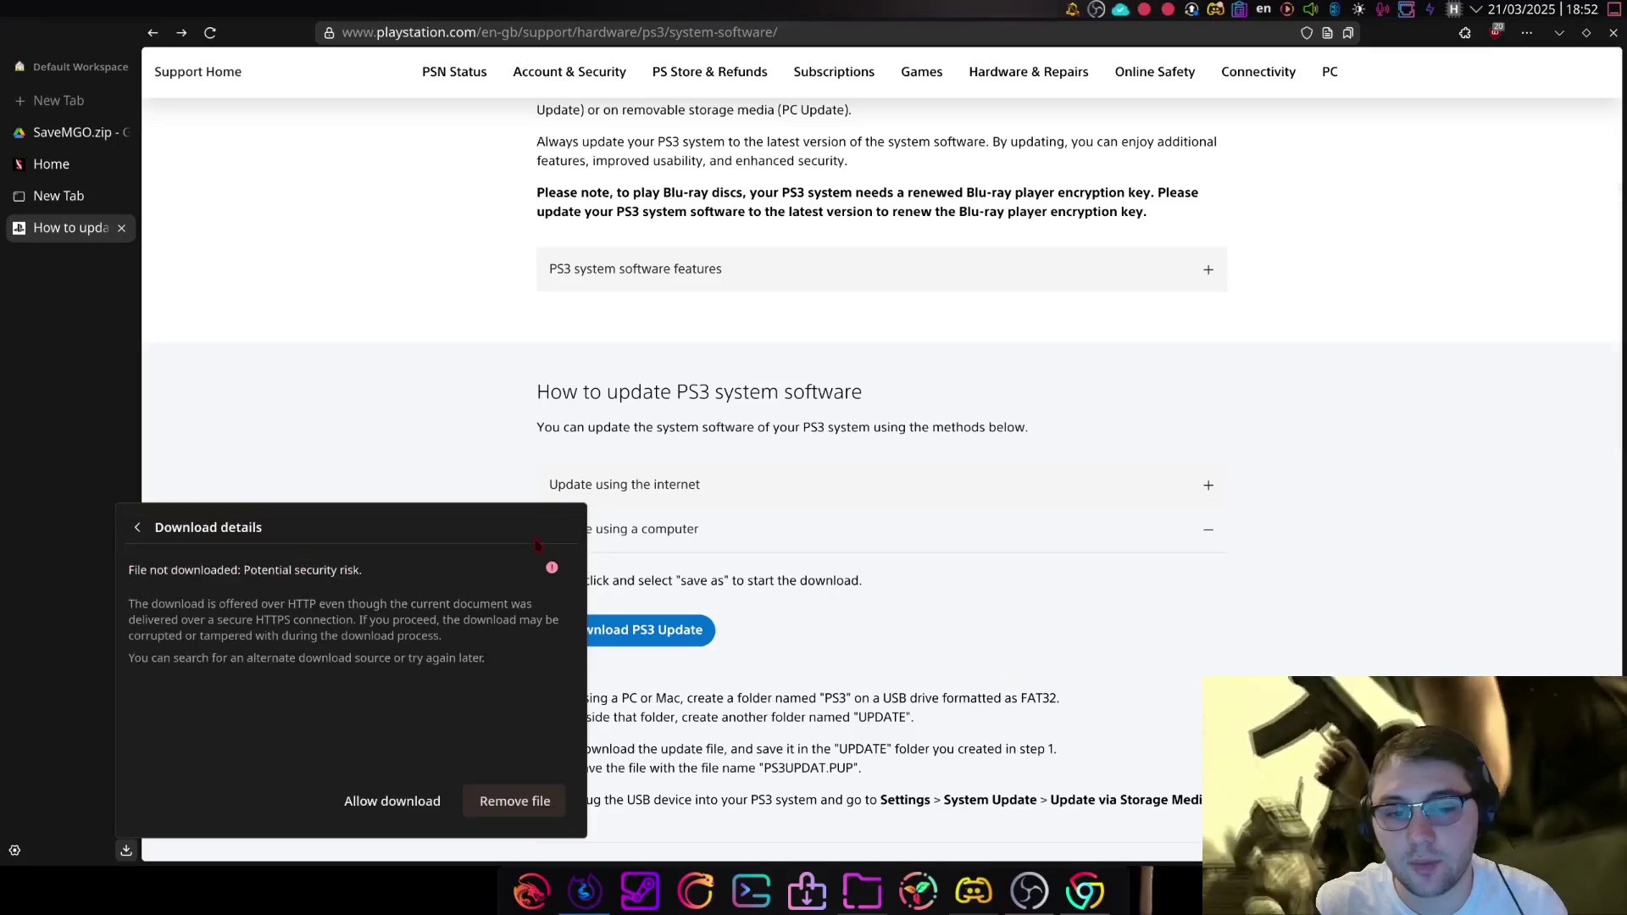
click(384, 805)
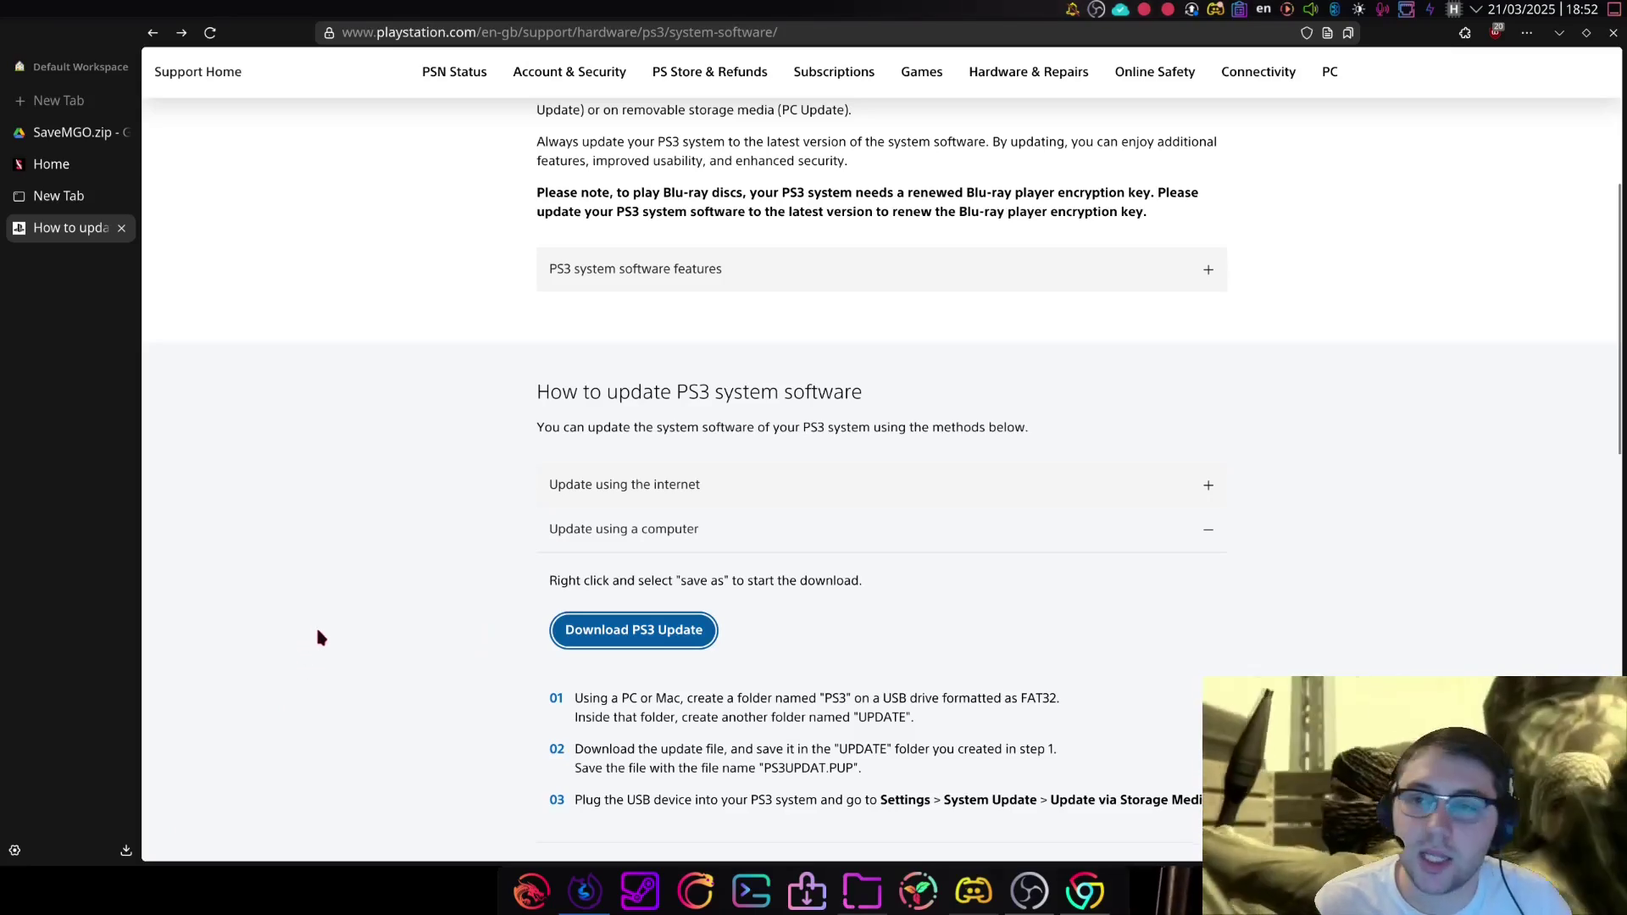
- Move PS3UPDAT.PUP, the rpcs3 AppImage and SaveMGO.zip from Downloads to the desktop, close the file manager, and rearrange their icons
click(1559, 33)
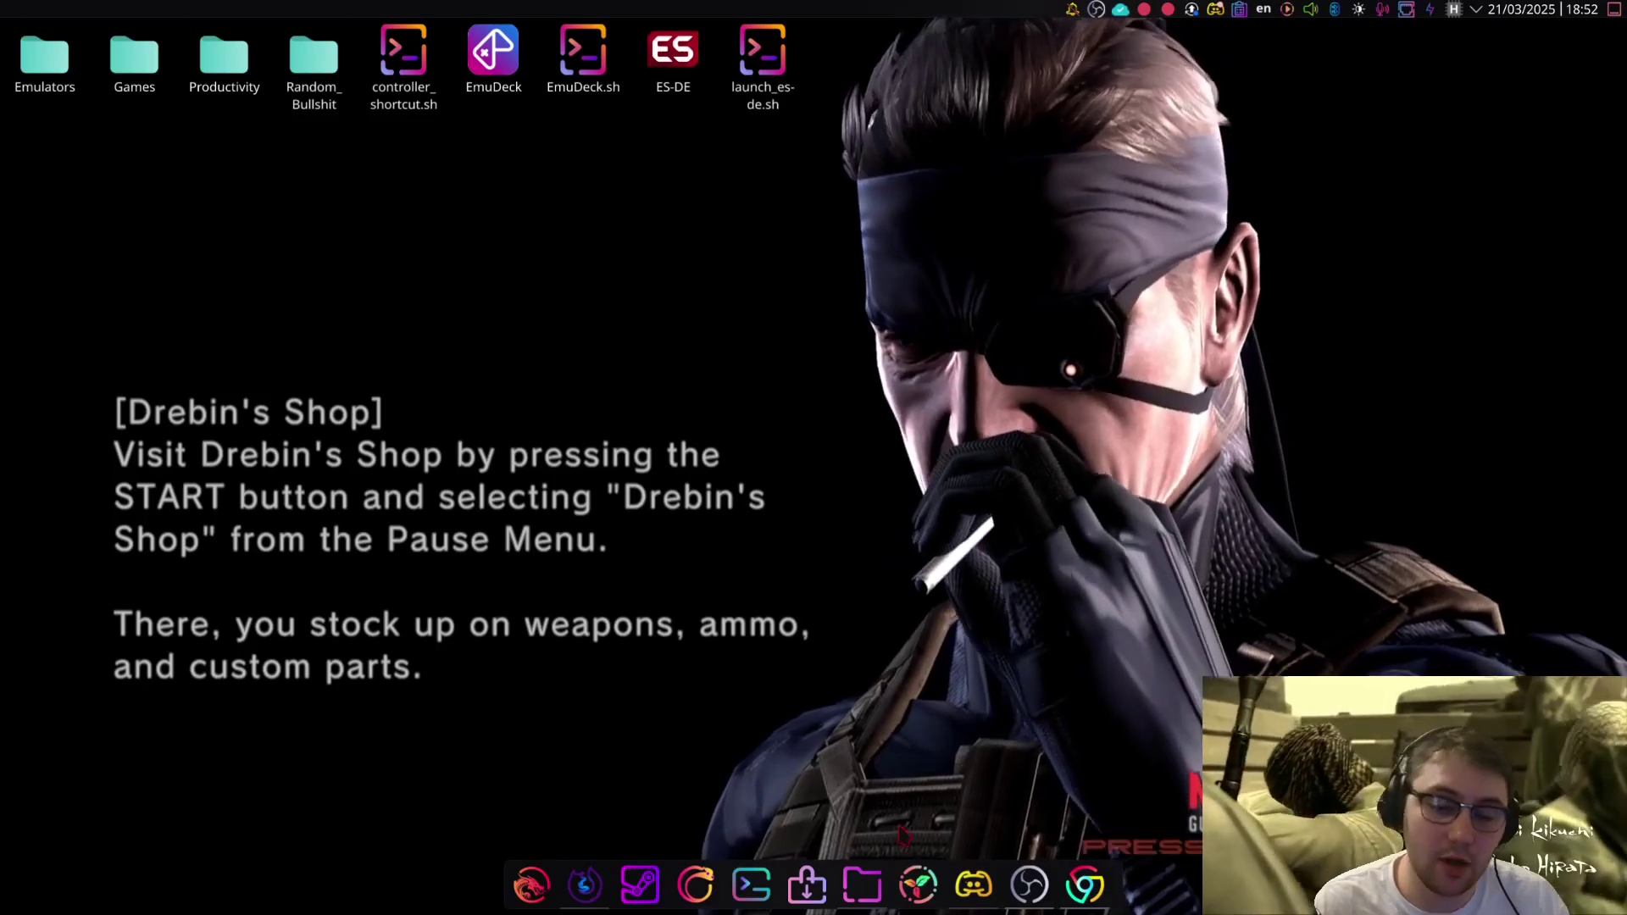
click(861, 886)
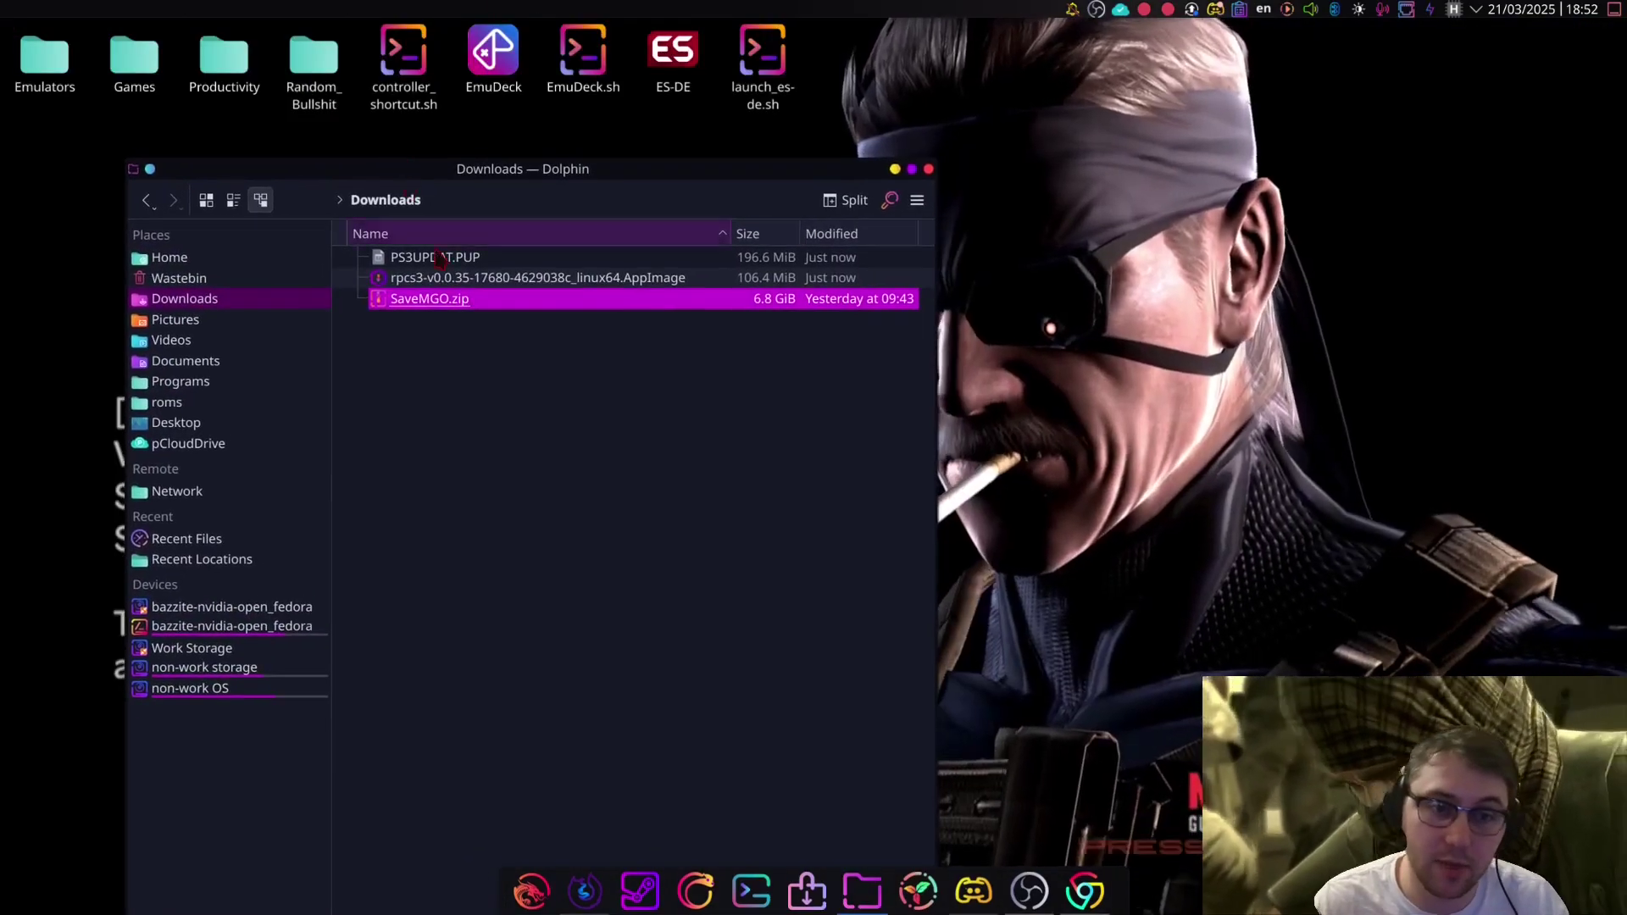
drag(485, 395, 447, 262)
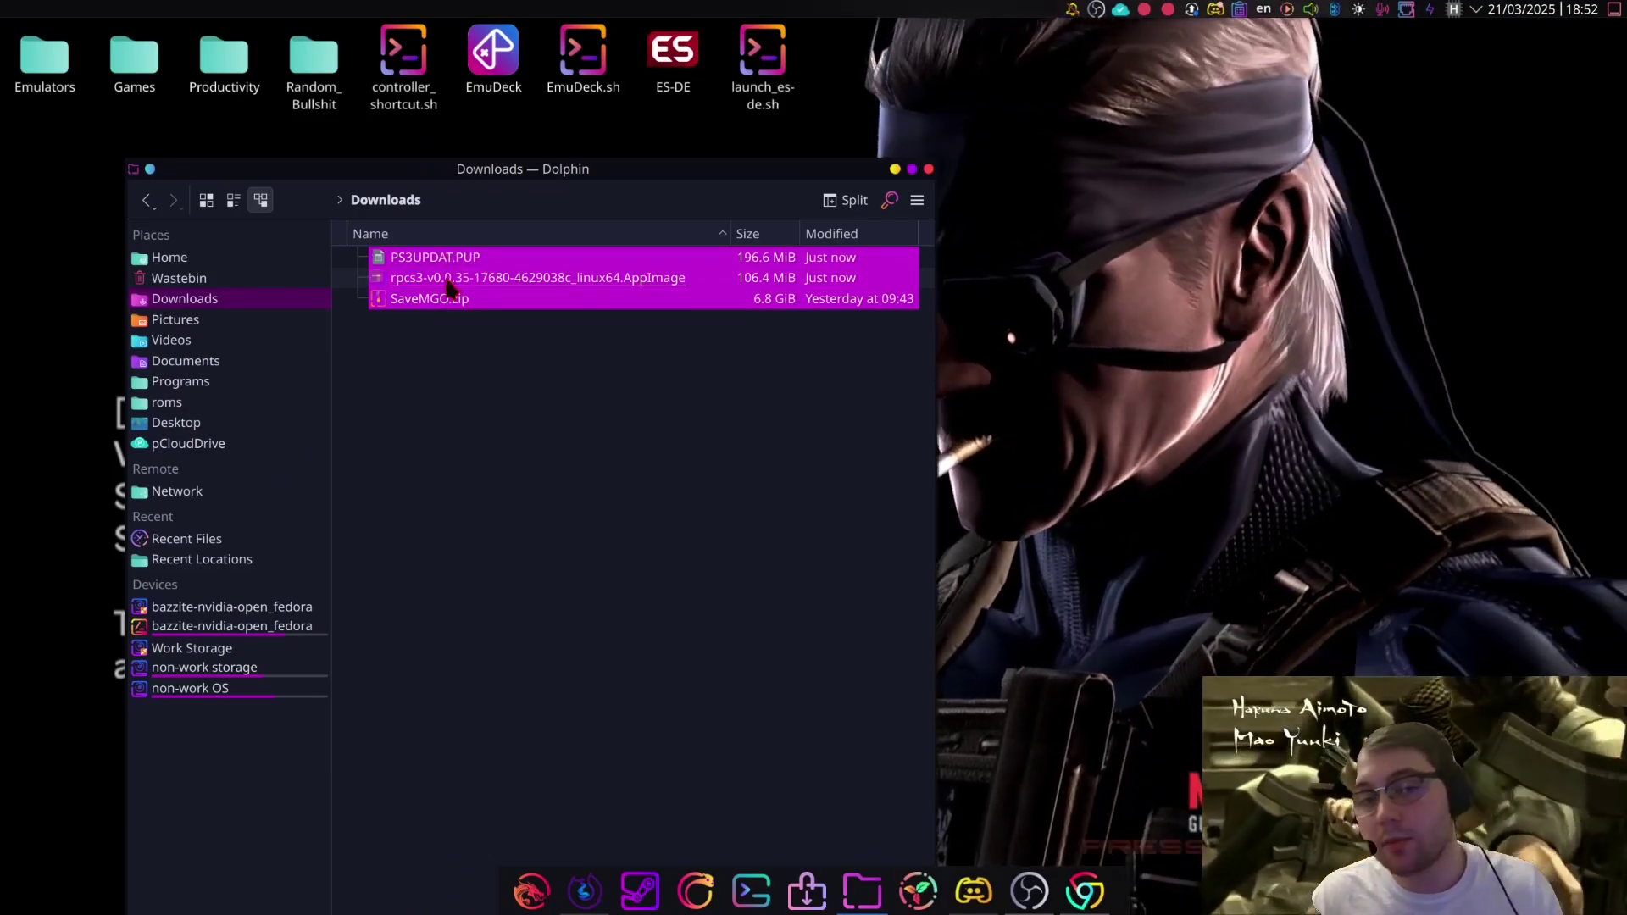
drag(901, 225, 1101, 166)
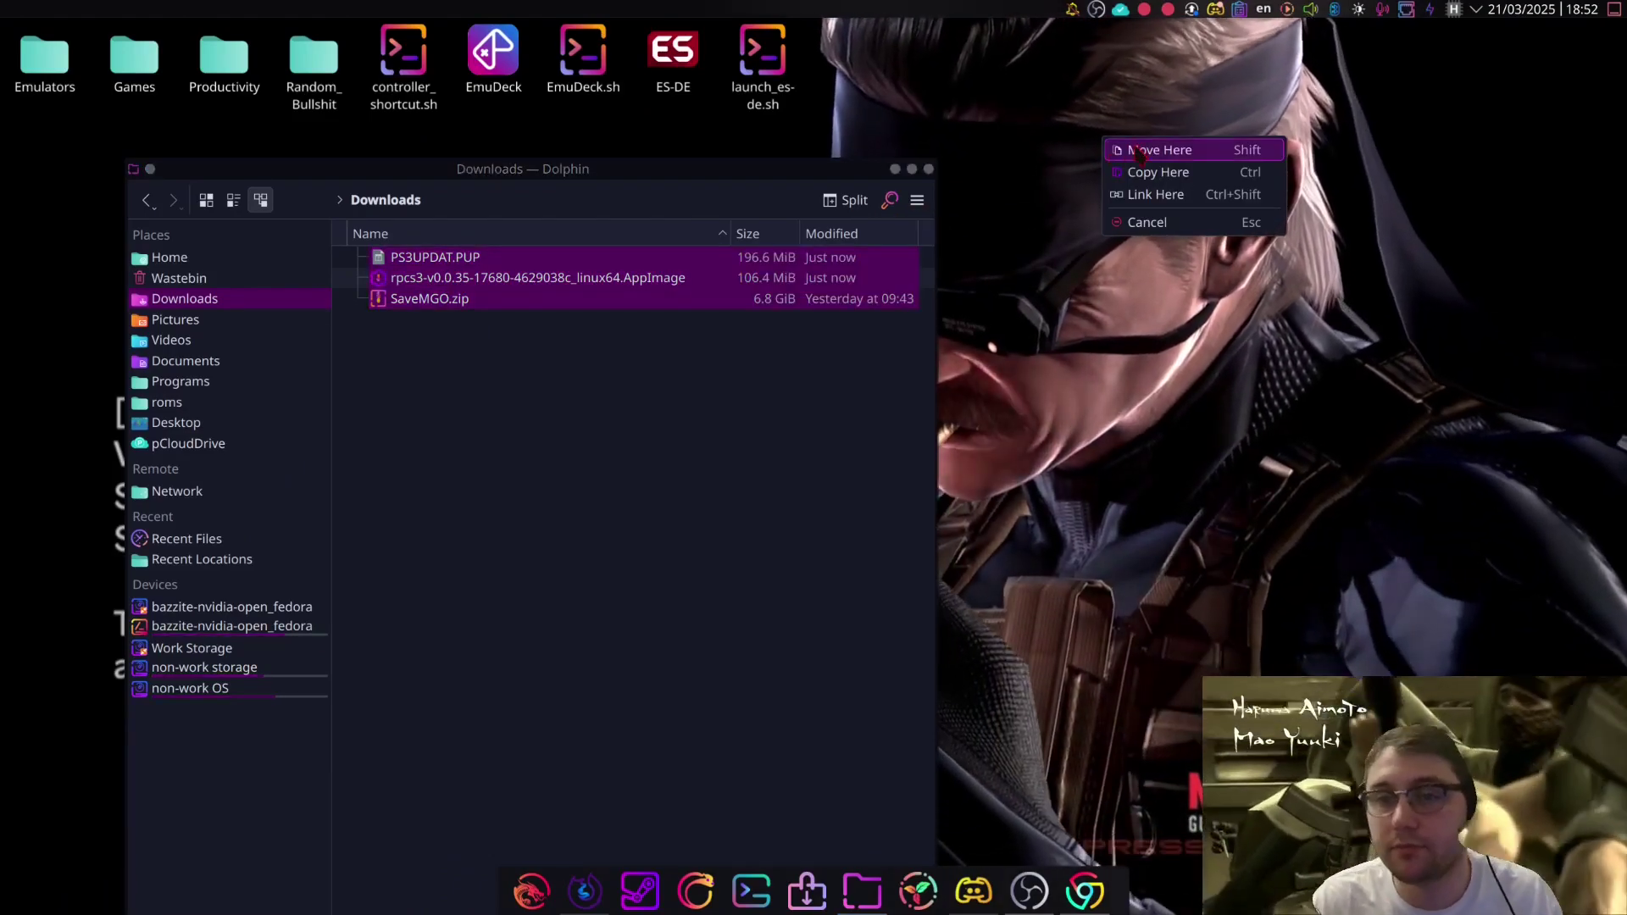
click(1139, 151)
click(927, 171)
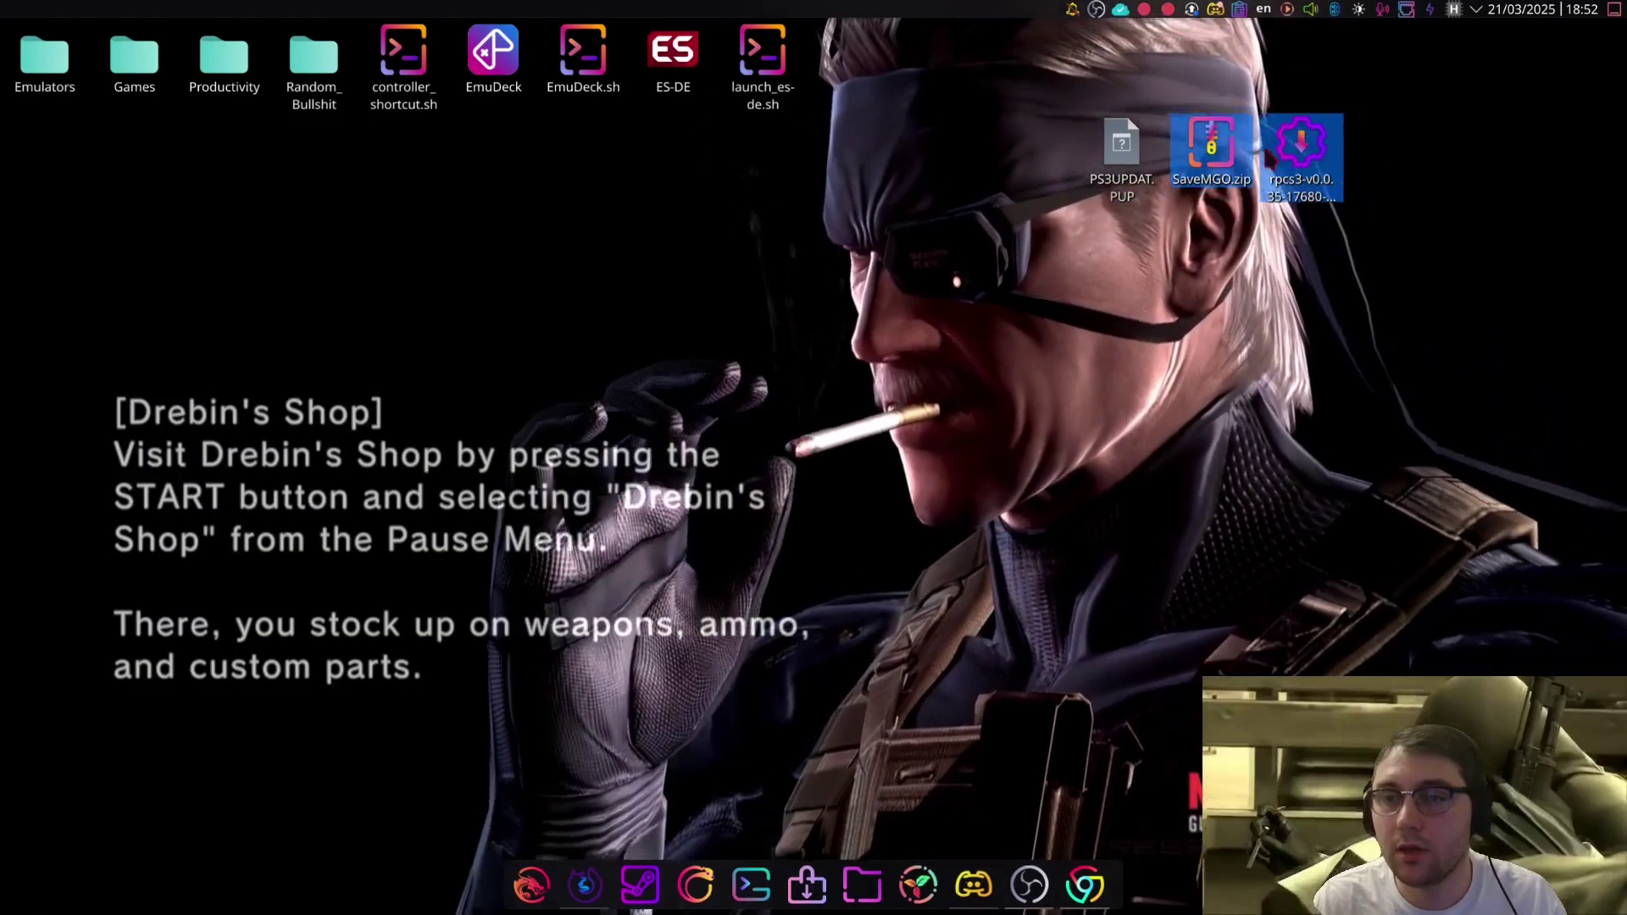
drag(1025, 80, 856, 165)
click(1037, 71)
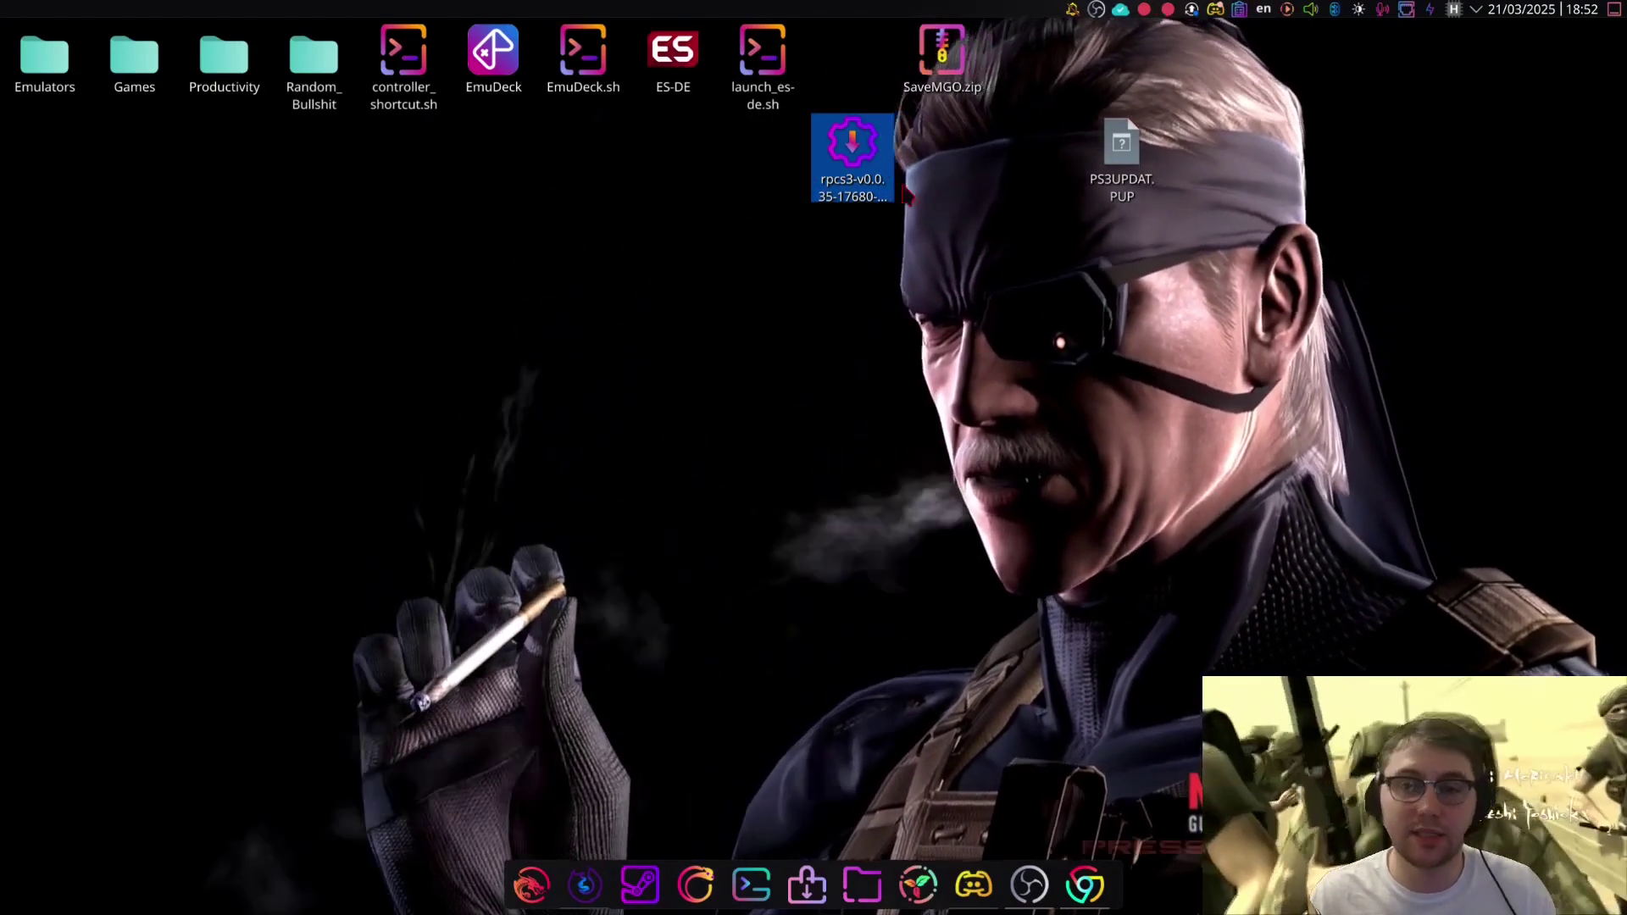
- Launch the rpcs3 AppImage from the desktop and tile its window on the left half of the screen
double_click(854, 149)
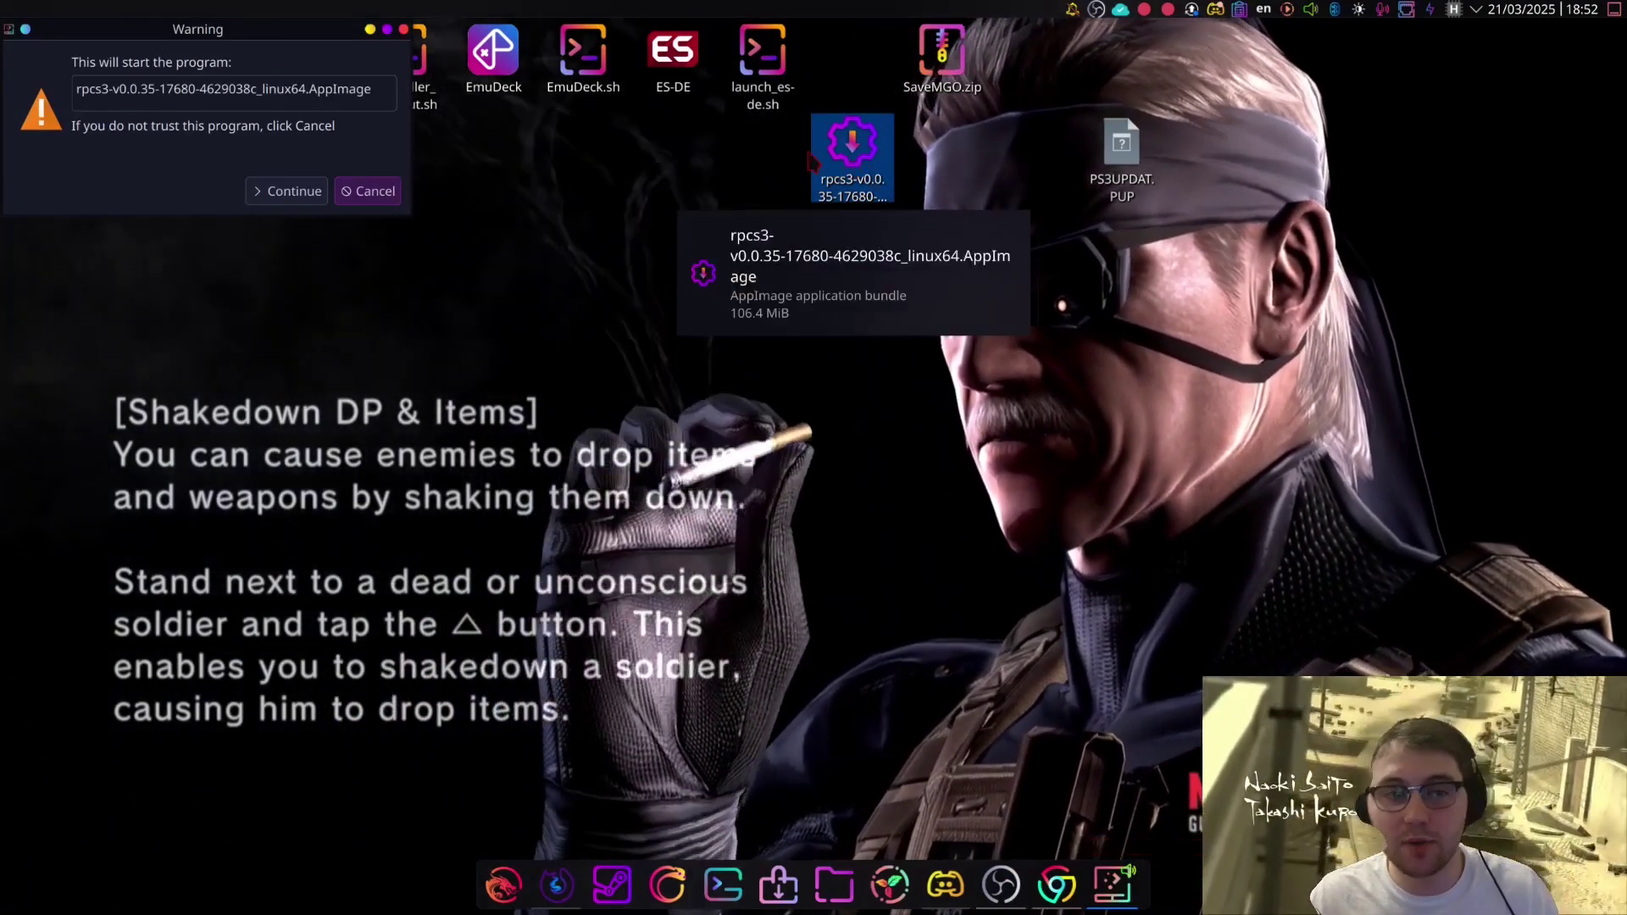
click(291, 193)
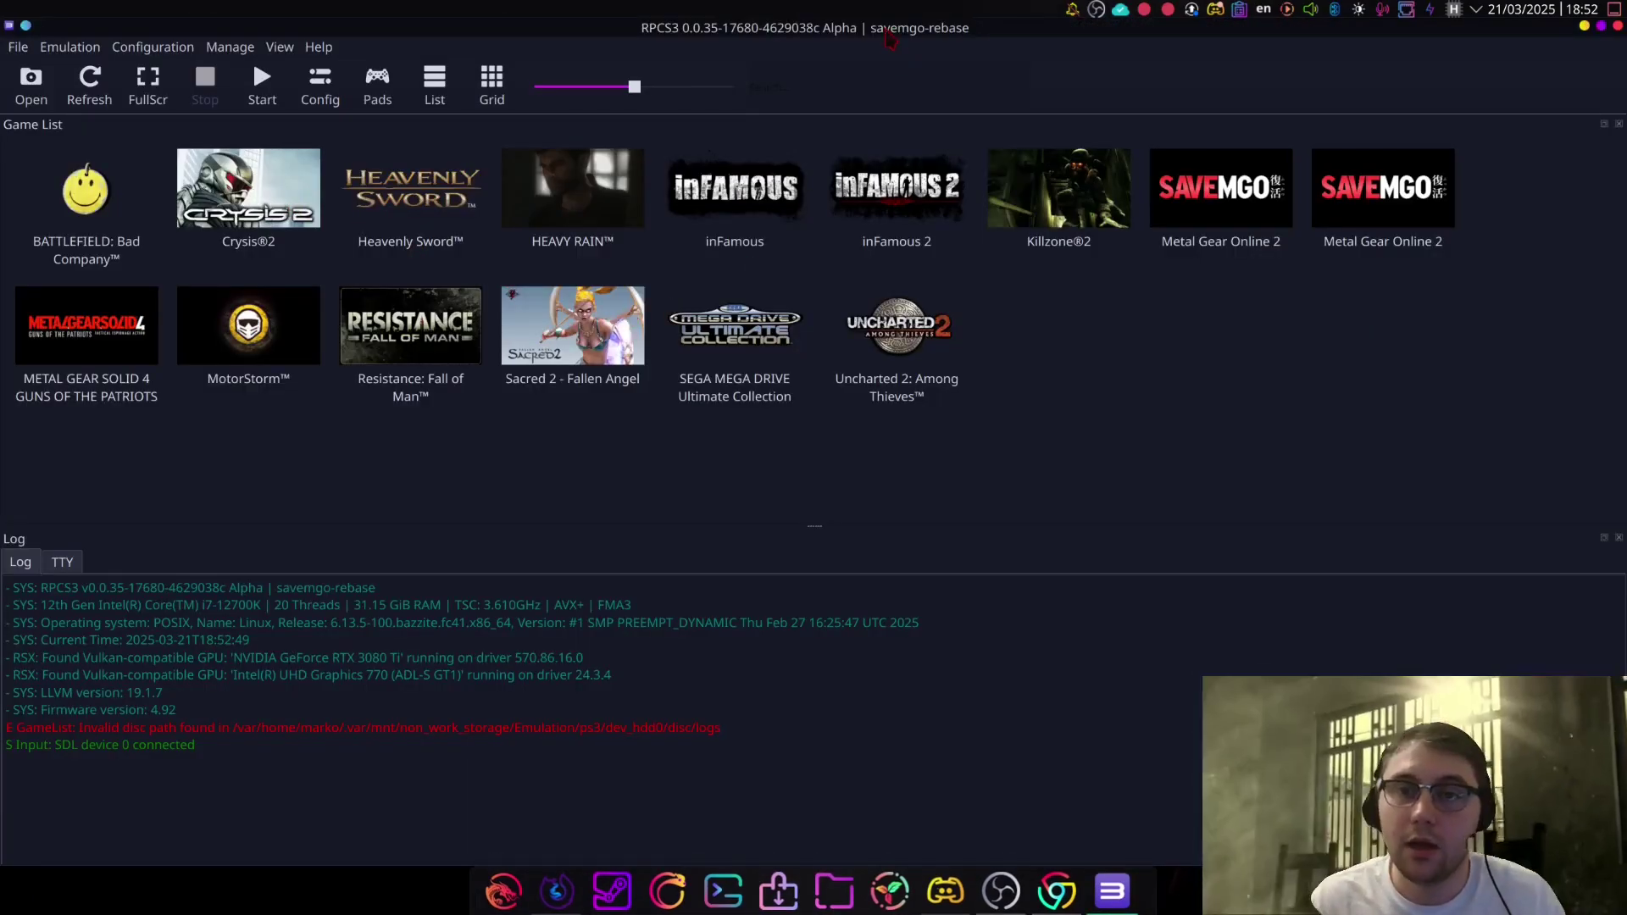
key(super+Left)
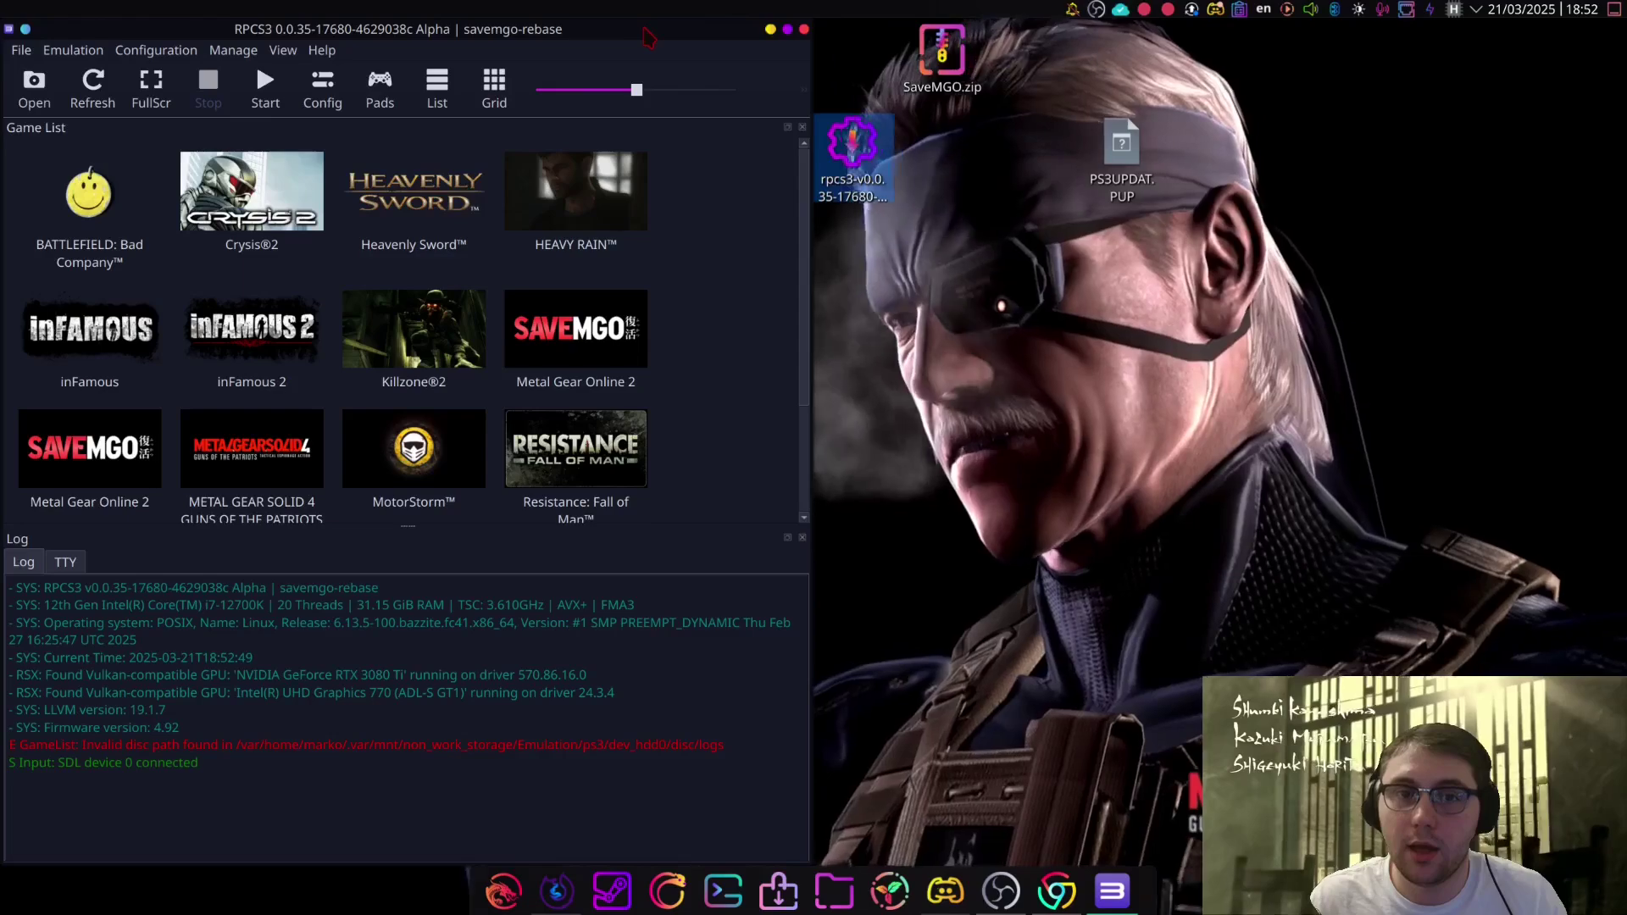
key(super+Right)
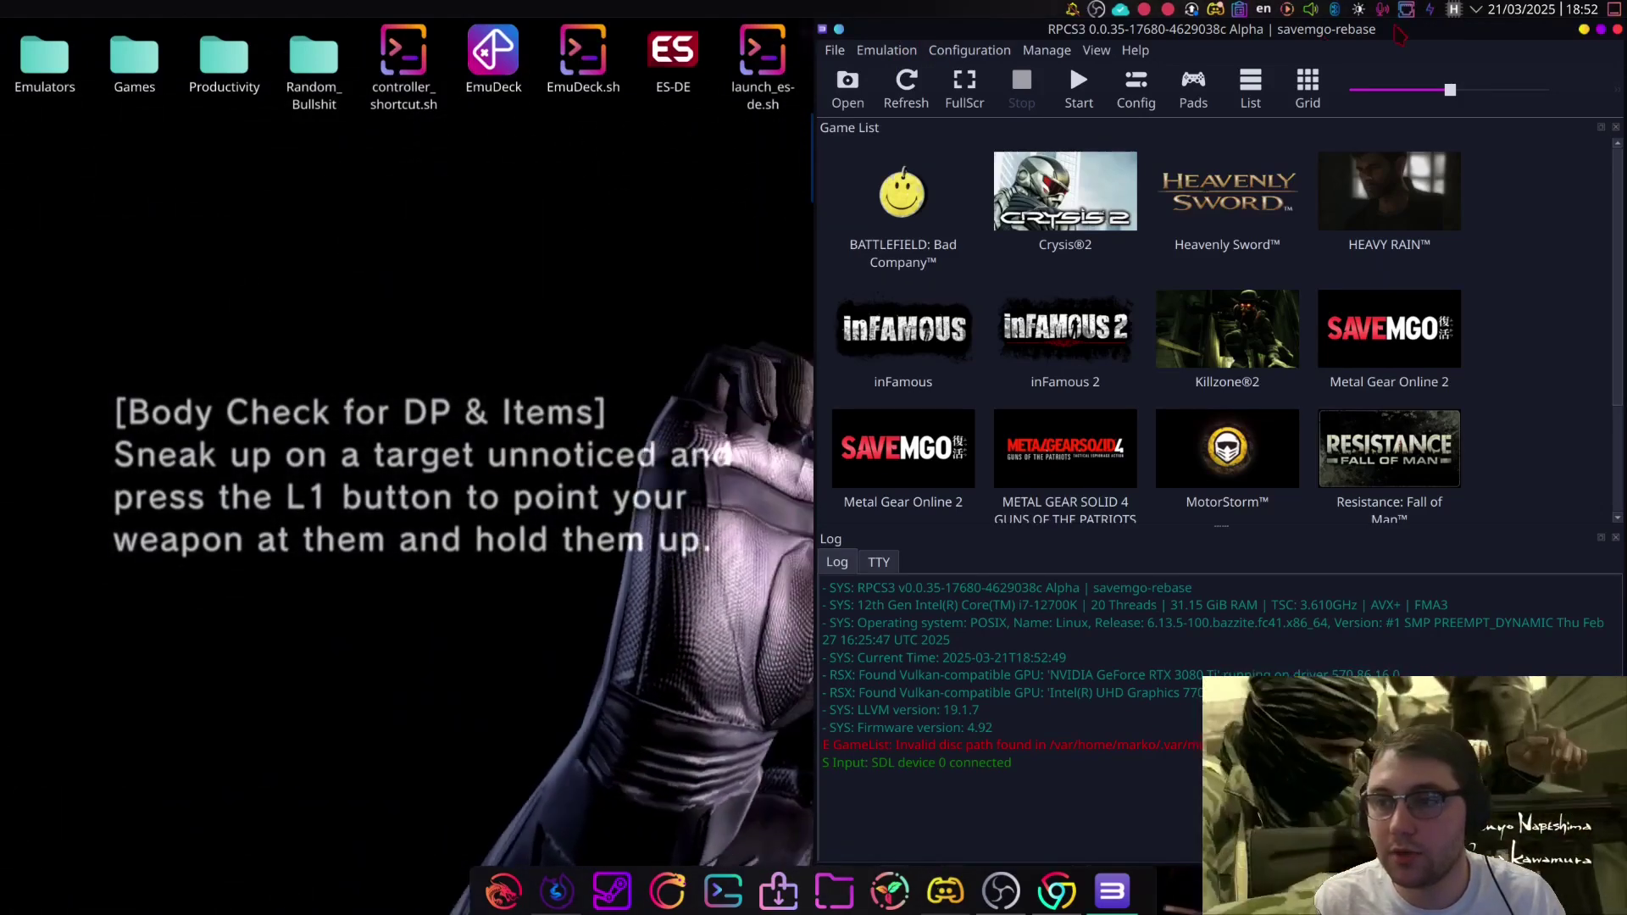
key(super+Left)
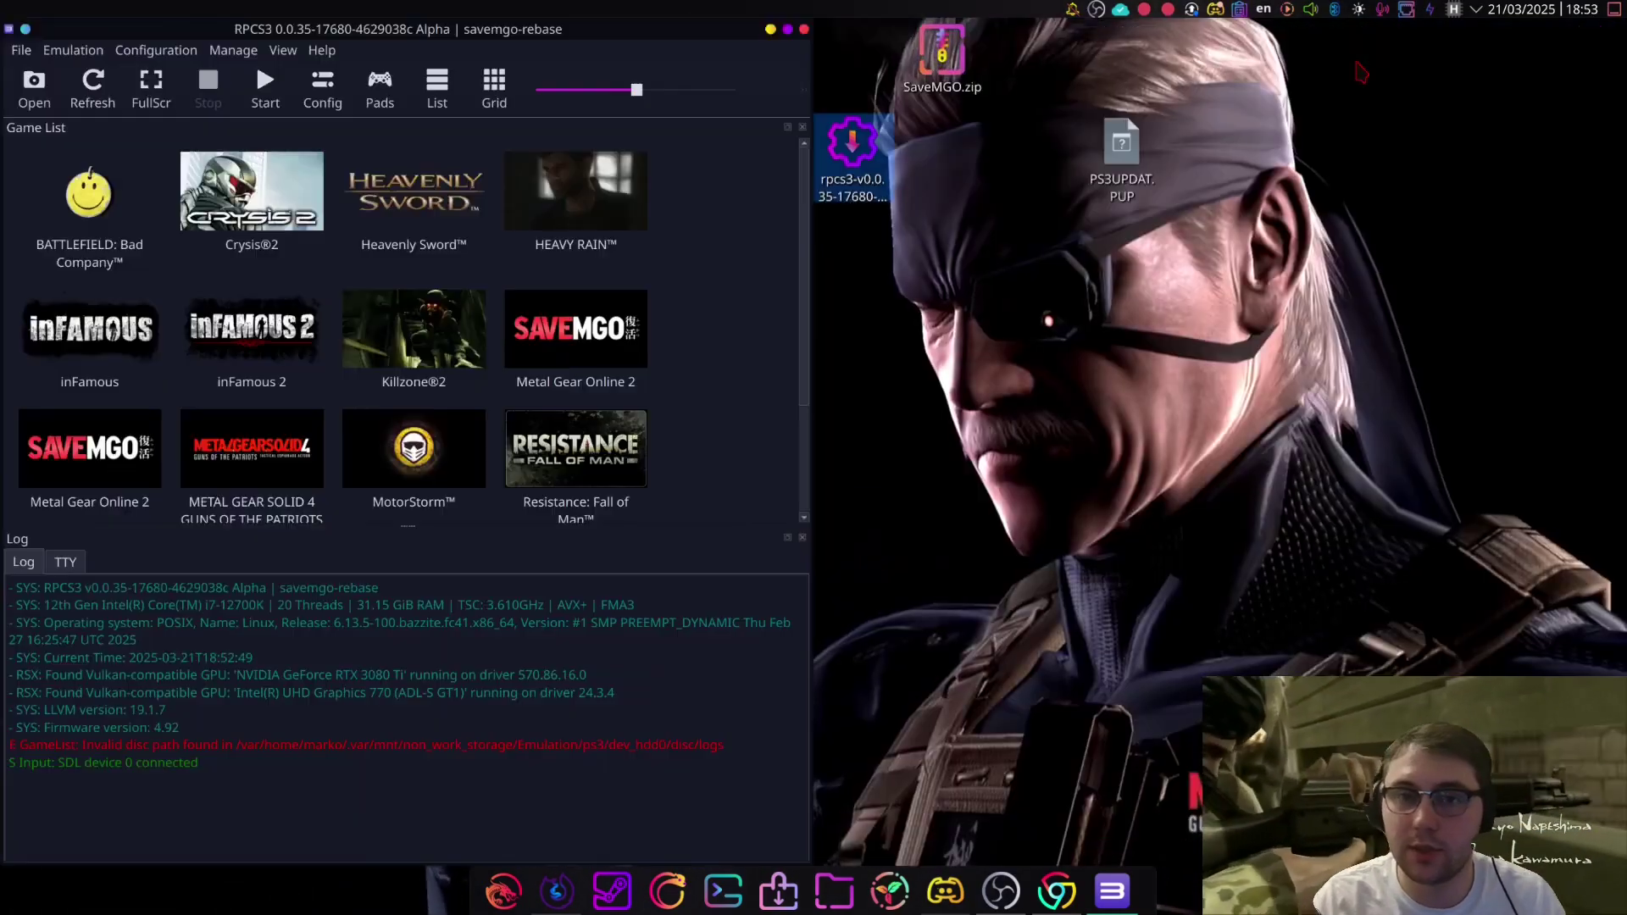
- Install the PS3UPDAT.PUP firmware in RPCS3, overwriting the current installation, and close the emulator
drag(1130, 155, 596, 730)
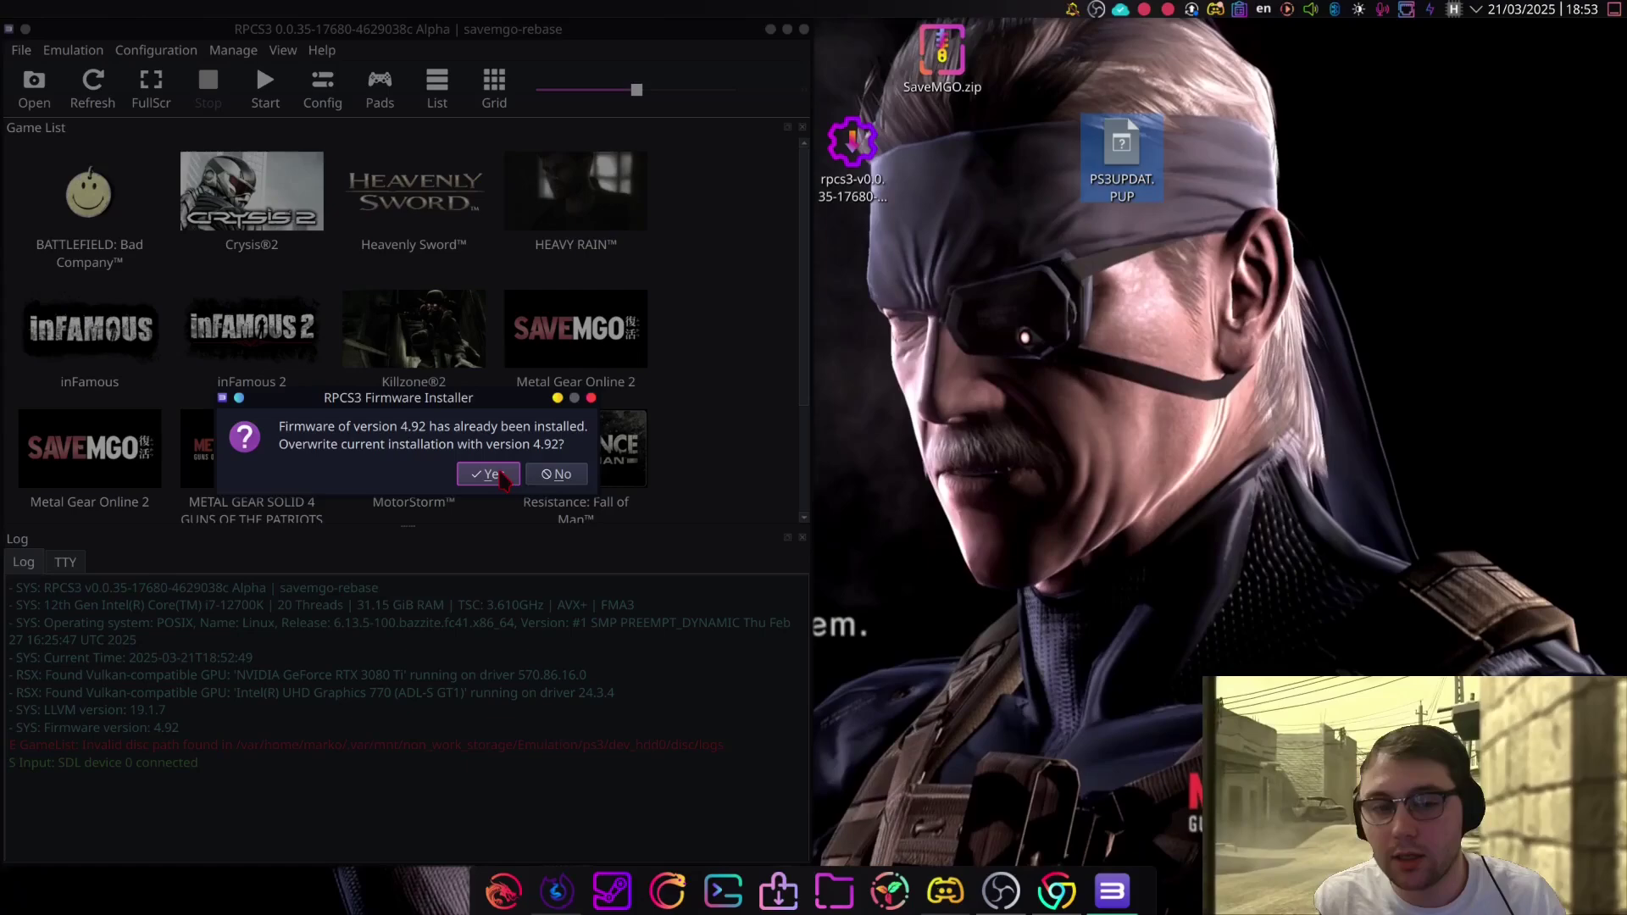
click(489, 475)
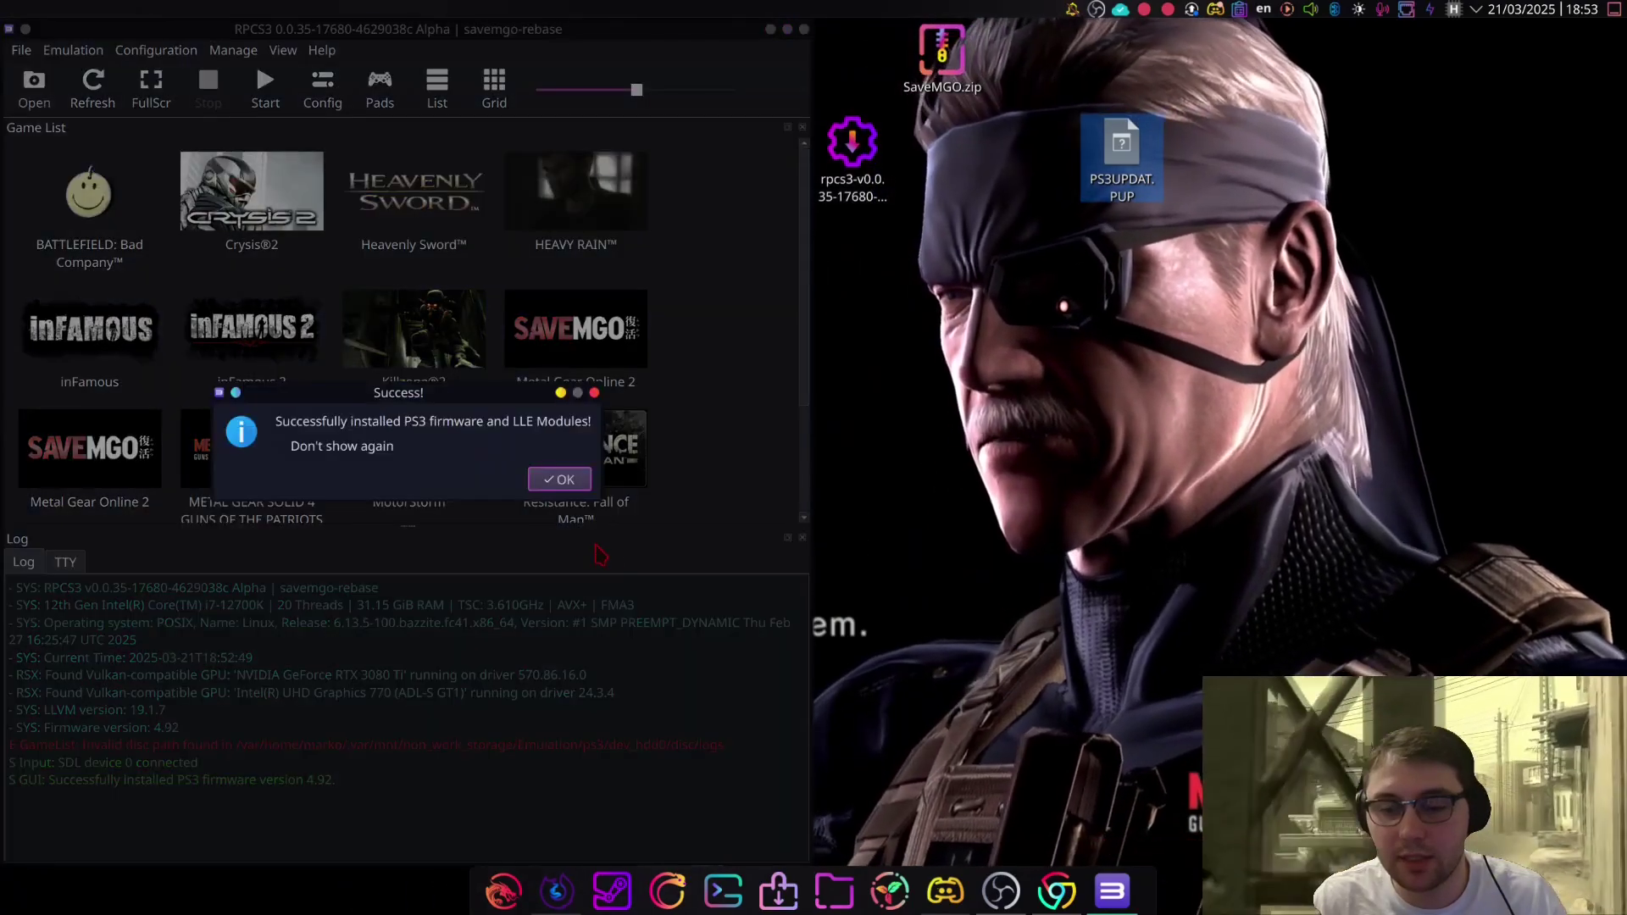
click(574, 483)
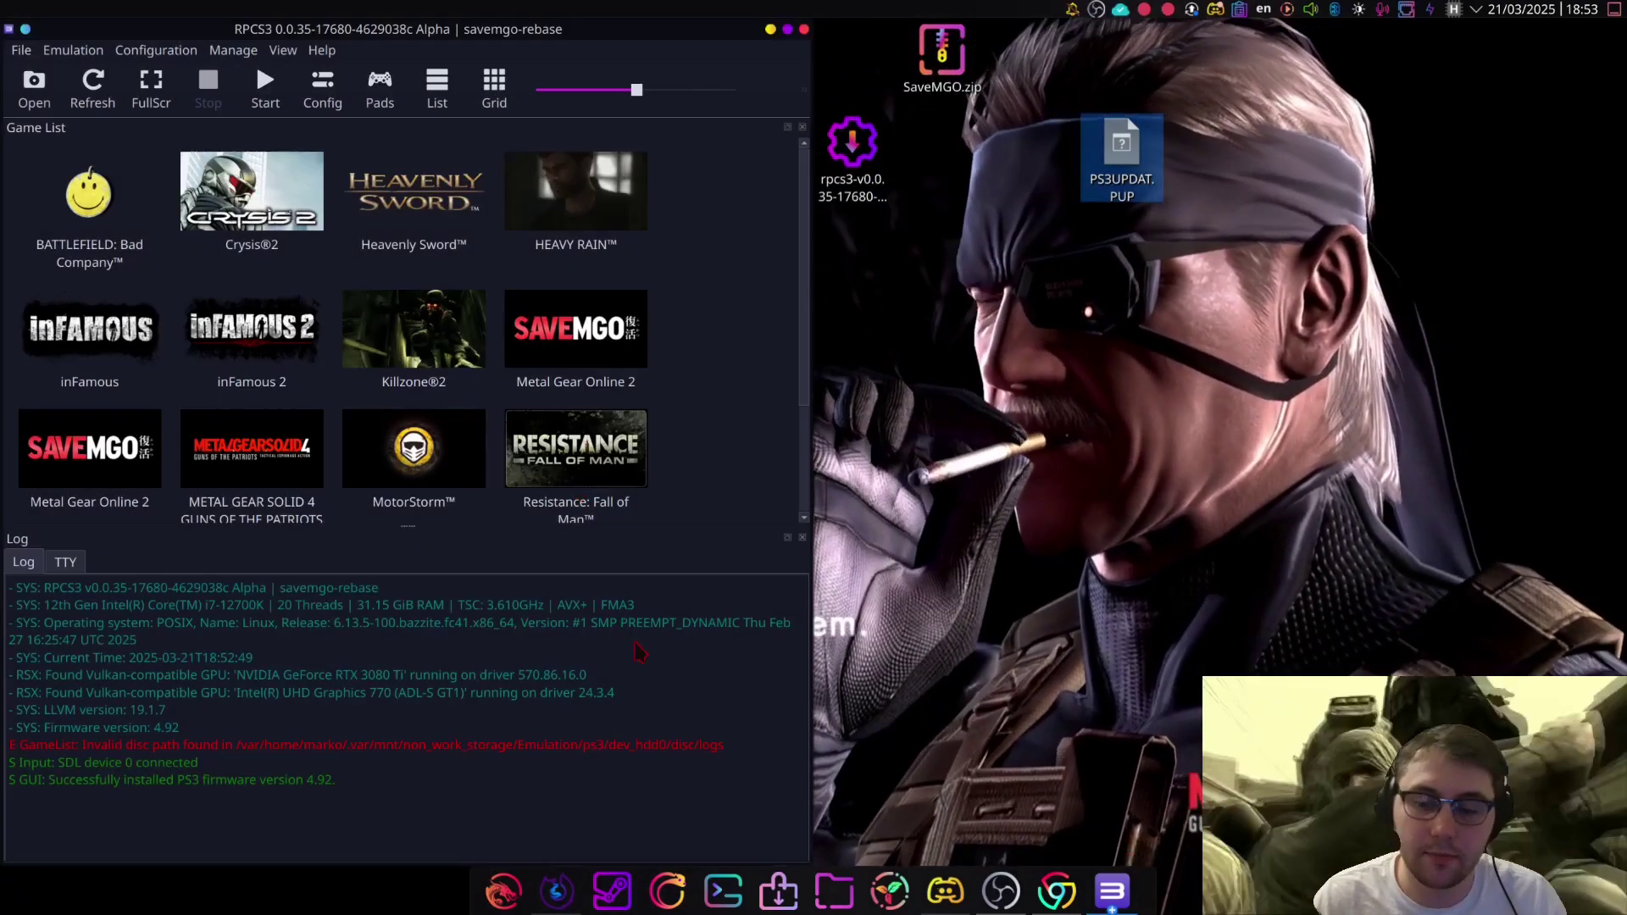
mouse_move(1119, 900)
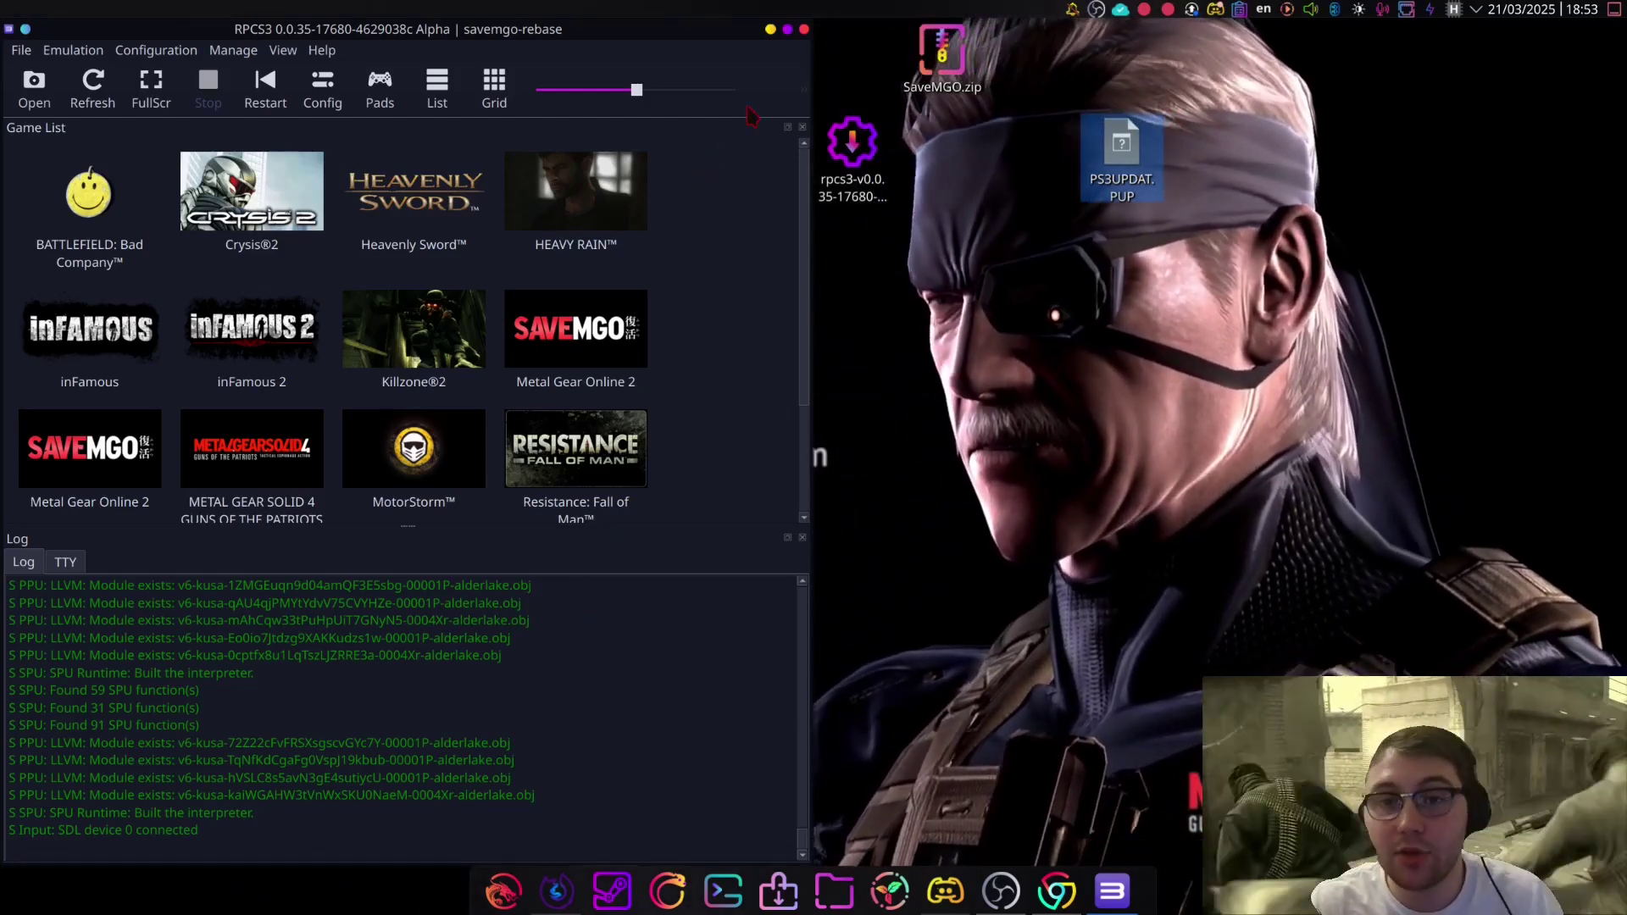
click(804, 29)
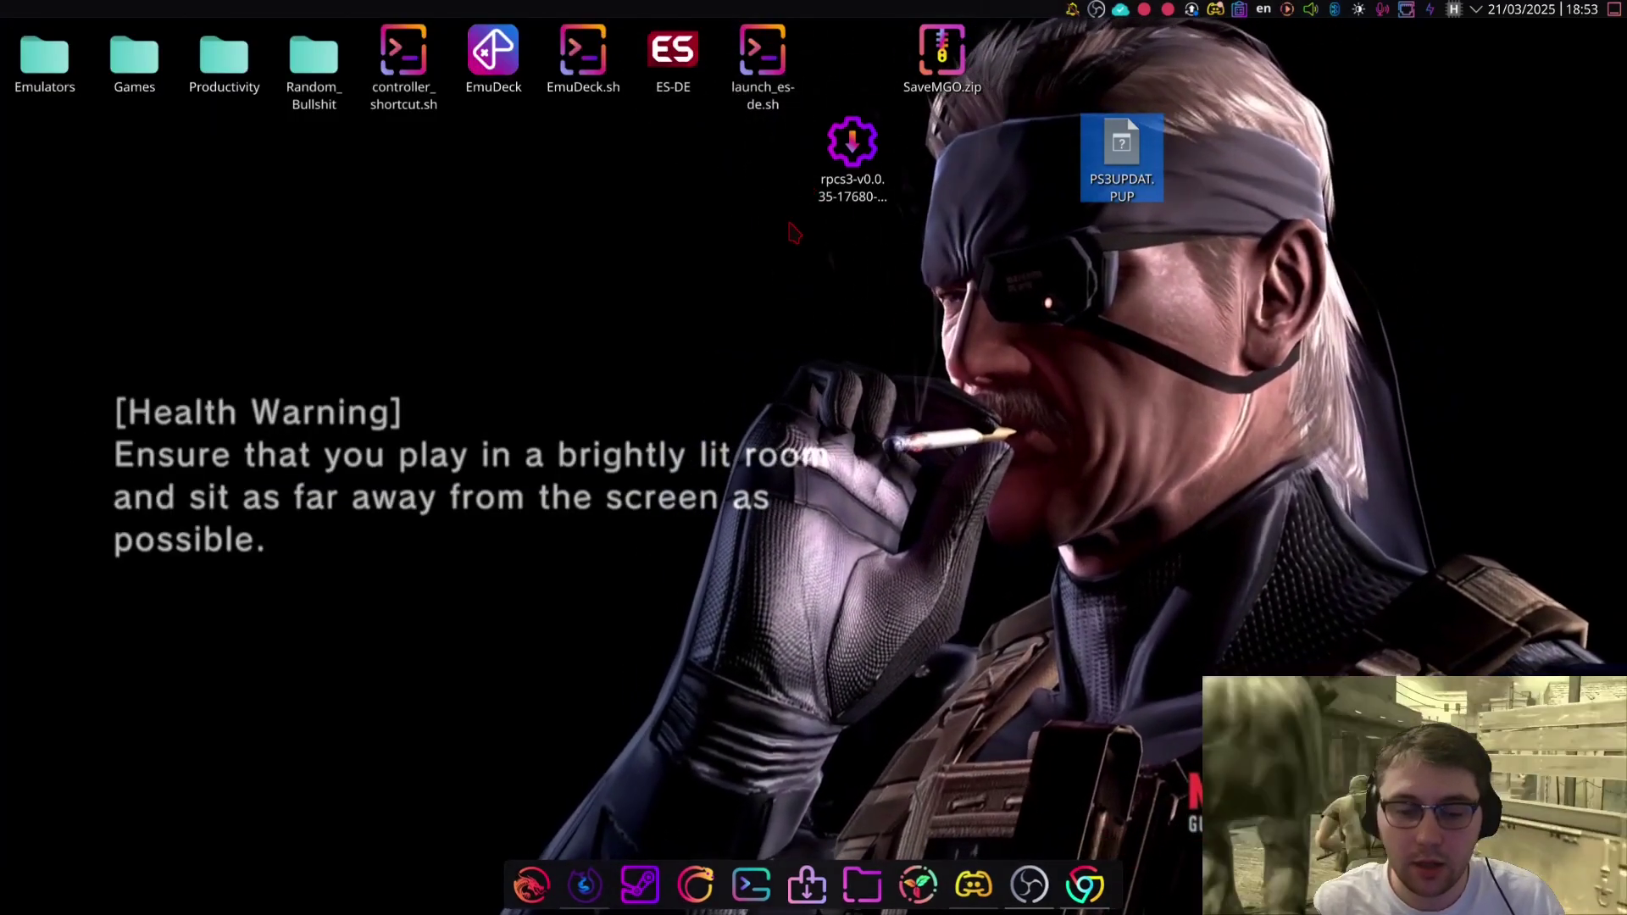
- Open SaveMGO.zip from the desktop, and open the hidden .config/rpcs3 folder in the file manager, selecting dev_hdd0
double_click(941, 53)
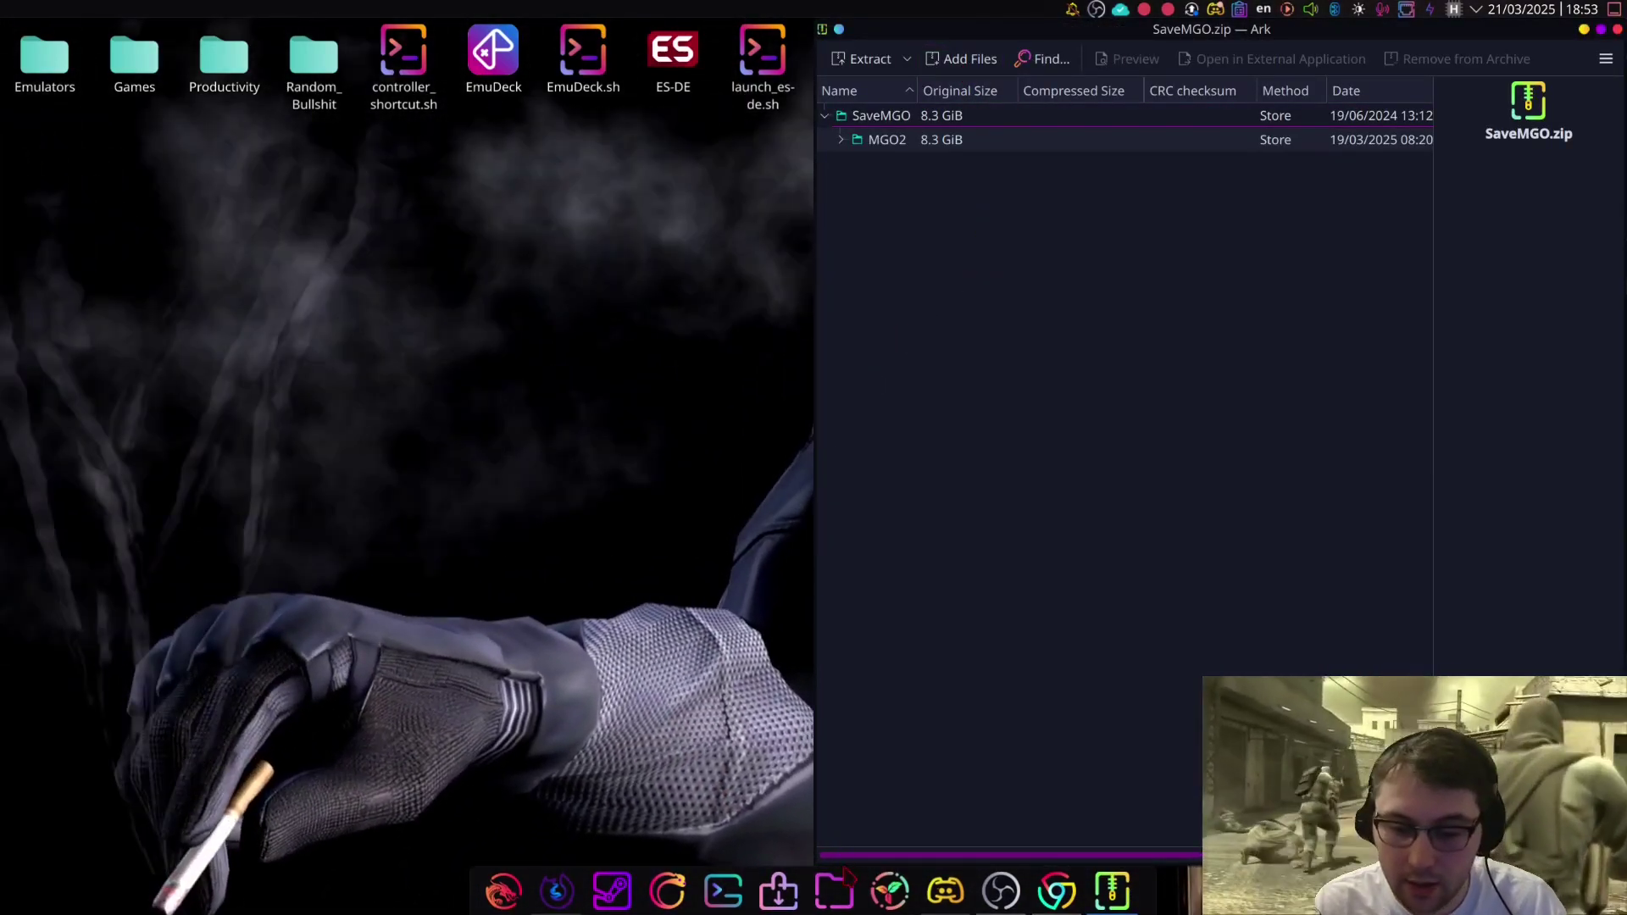
click(835, 891)
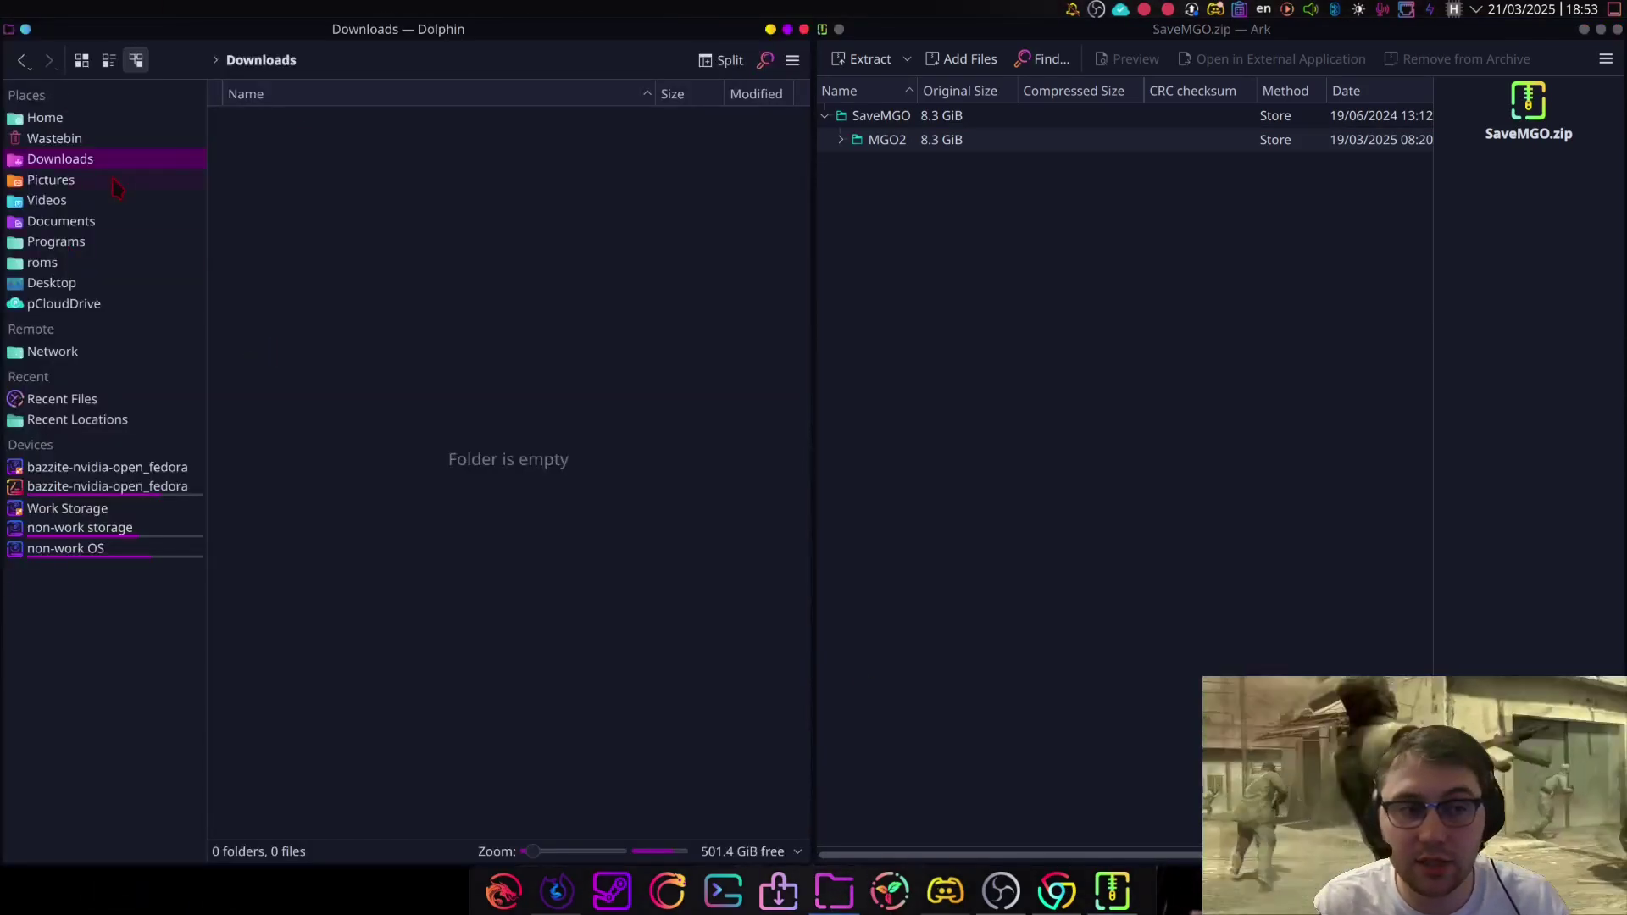
click(73, 119)
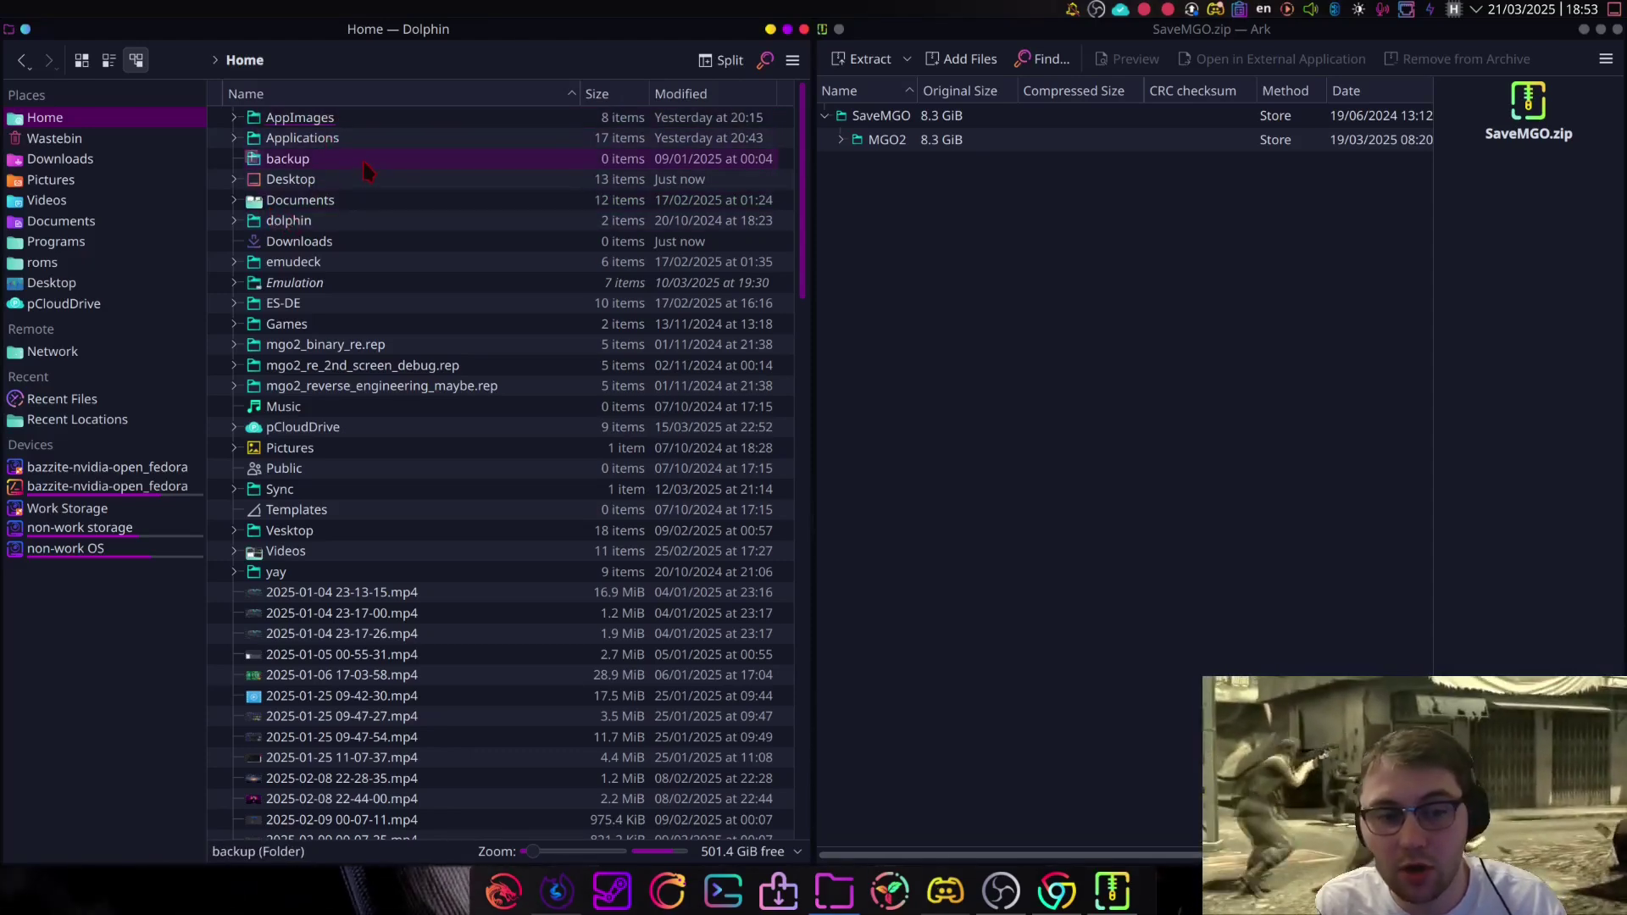
key(ctrl+h)
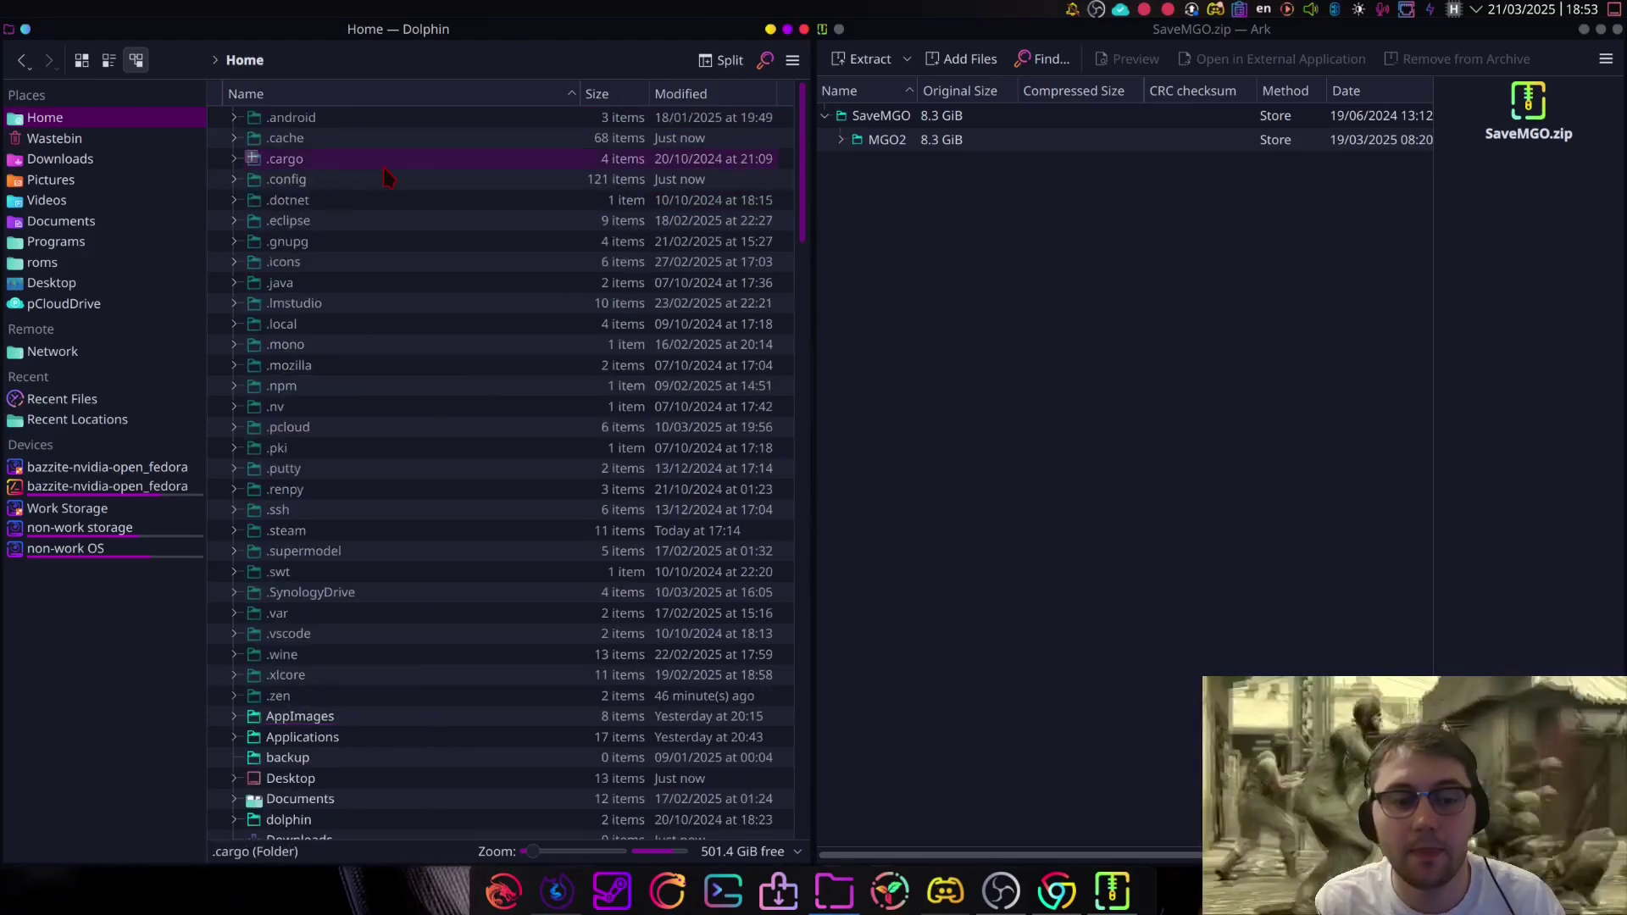
double_click(309, 186)
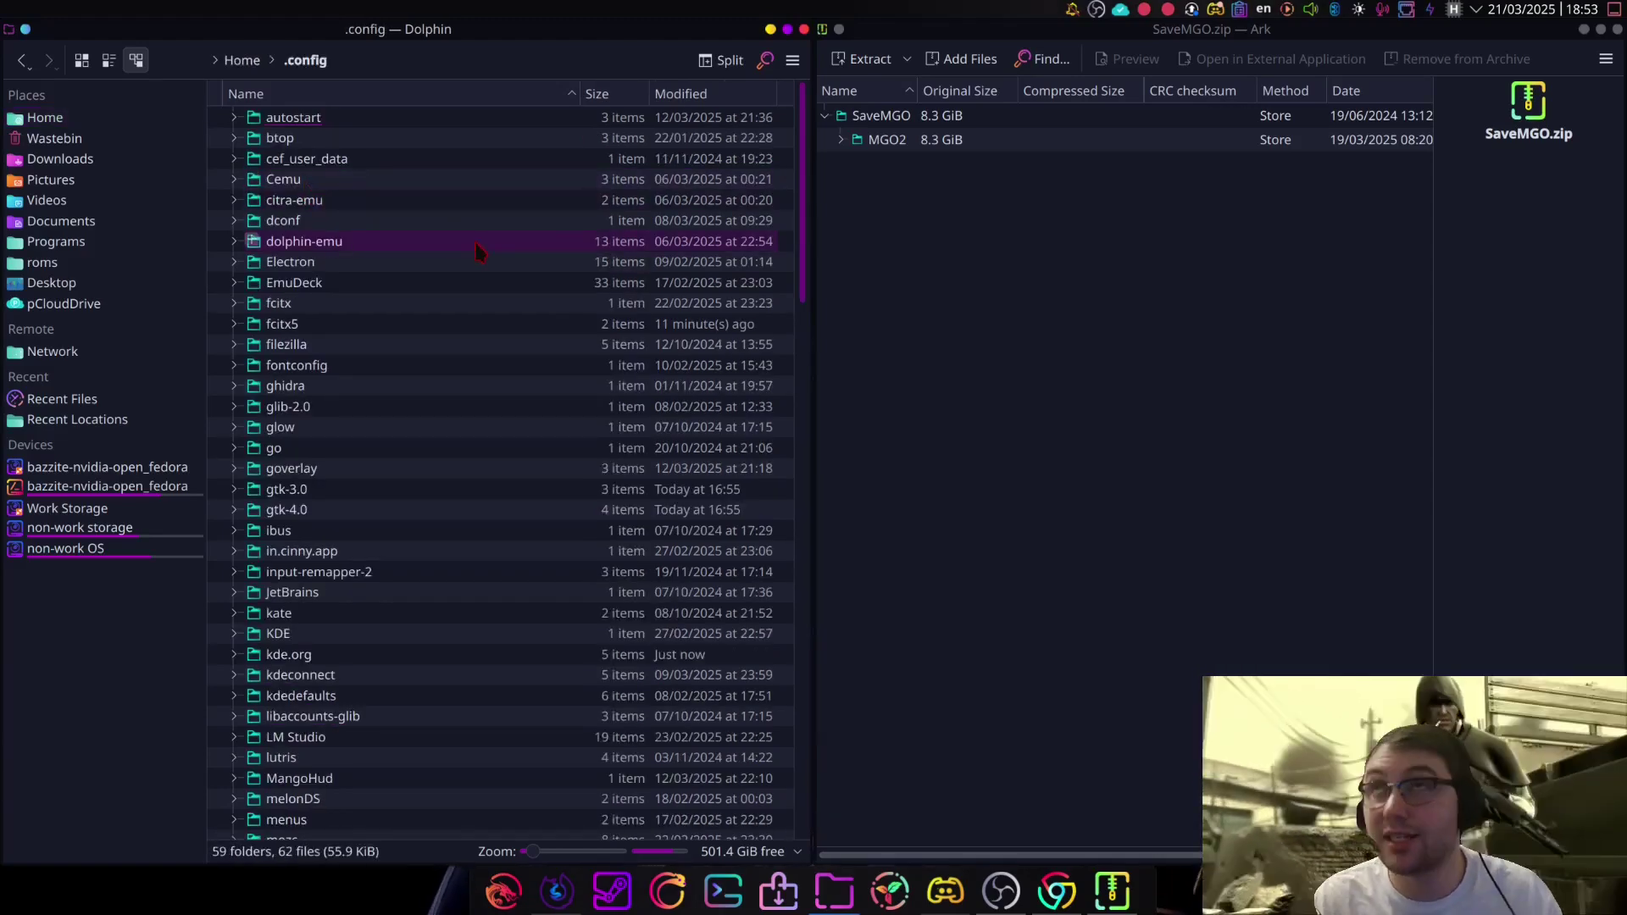
scroll(477, 251, down, 7)
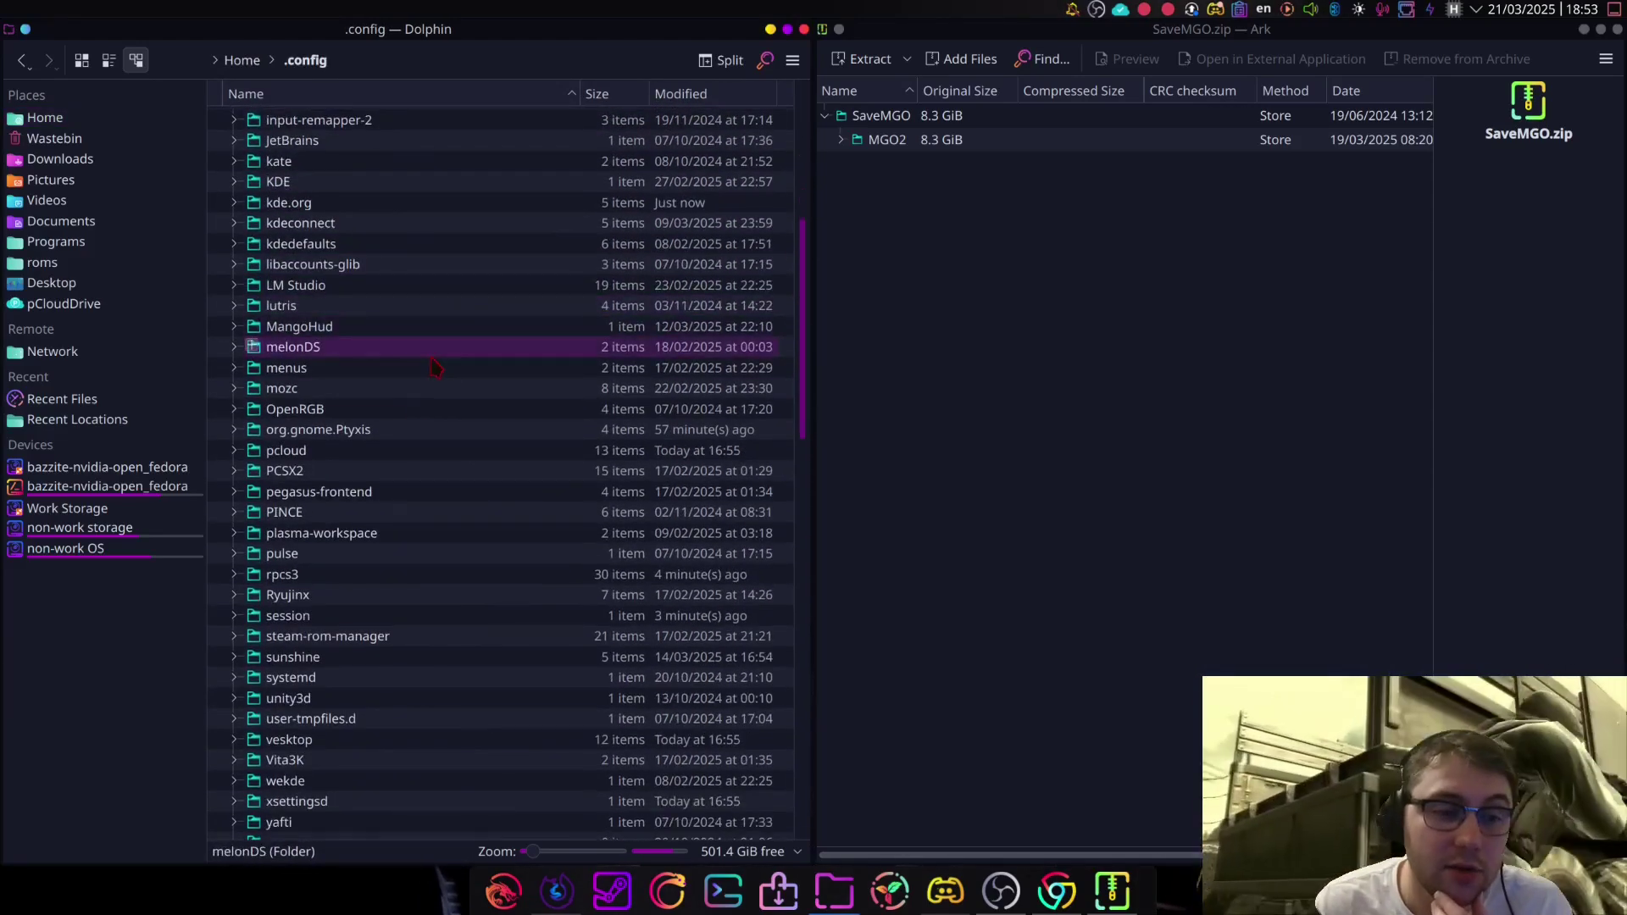
double_click(284, 574)
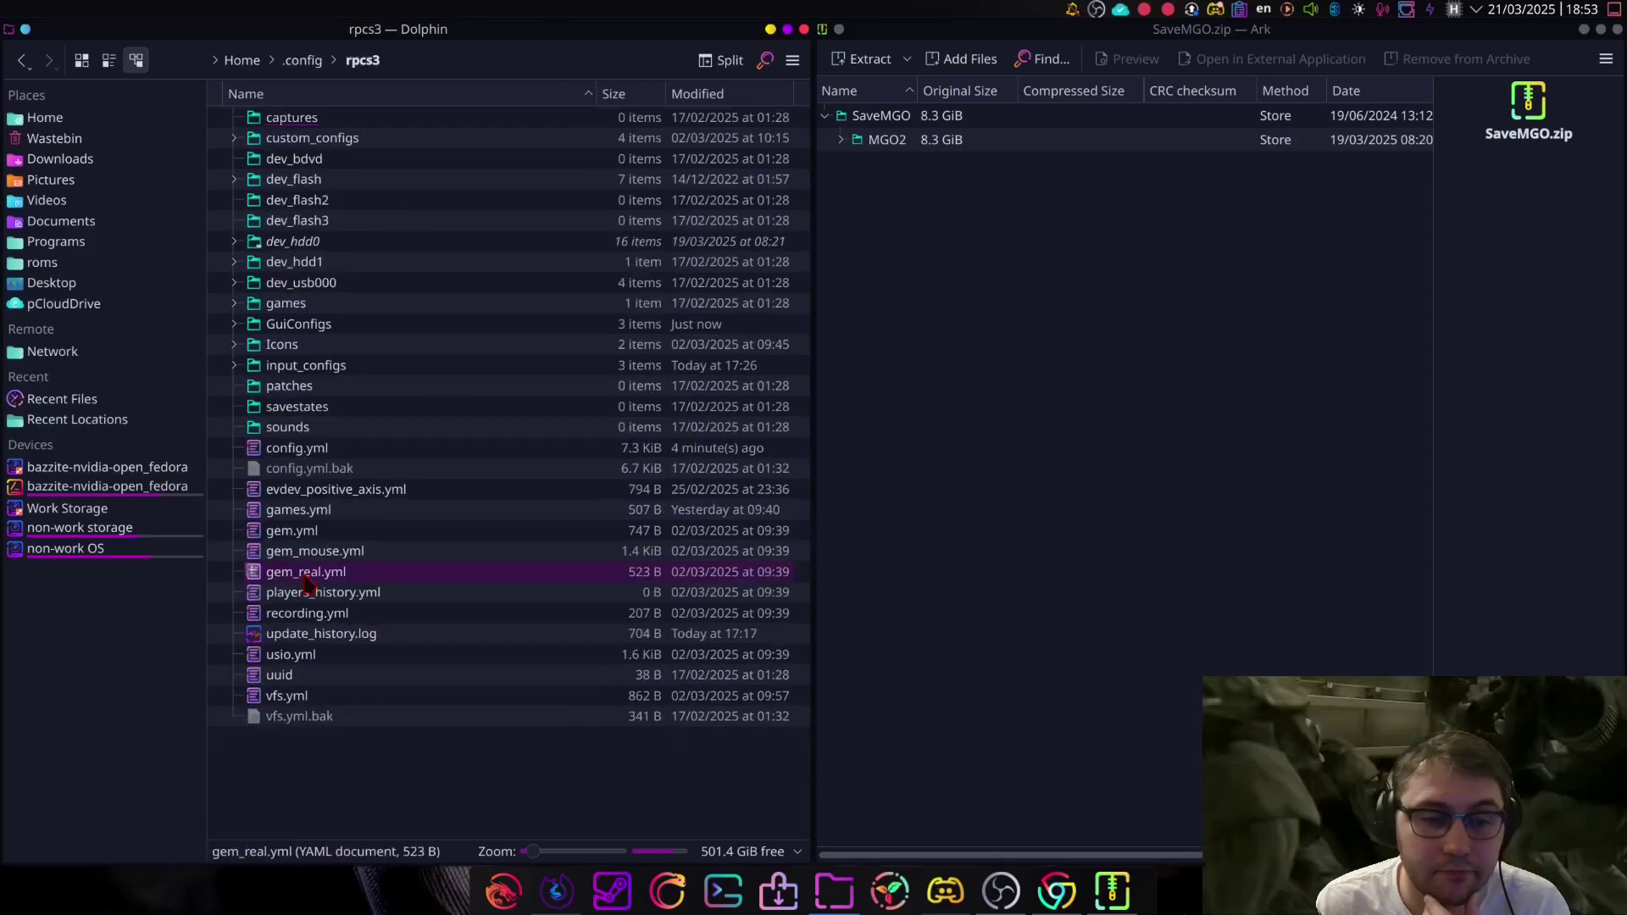
click(326, 243)
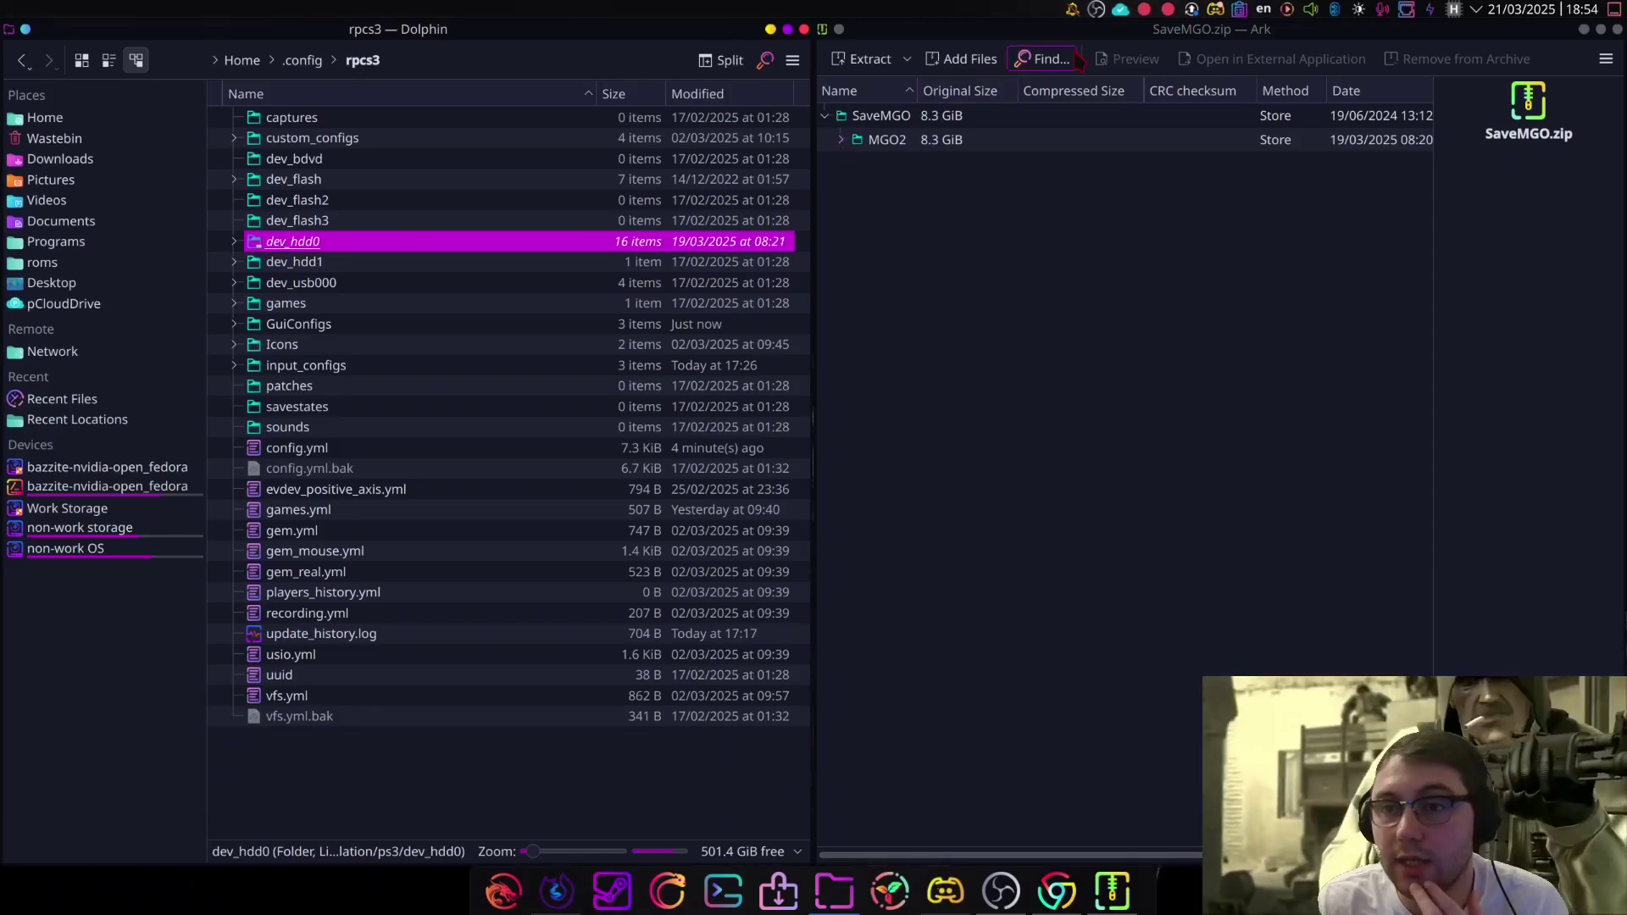
- Try to extract the dev_hdd0 folder from SaveMGO/MGO2 in the archive into .config/rpcs3, cancelling at the overwrite prompt
click(843, 141)
scroll(932, 246, down, 1)
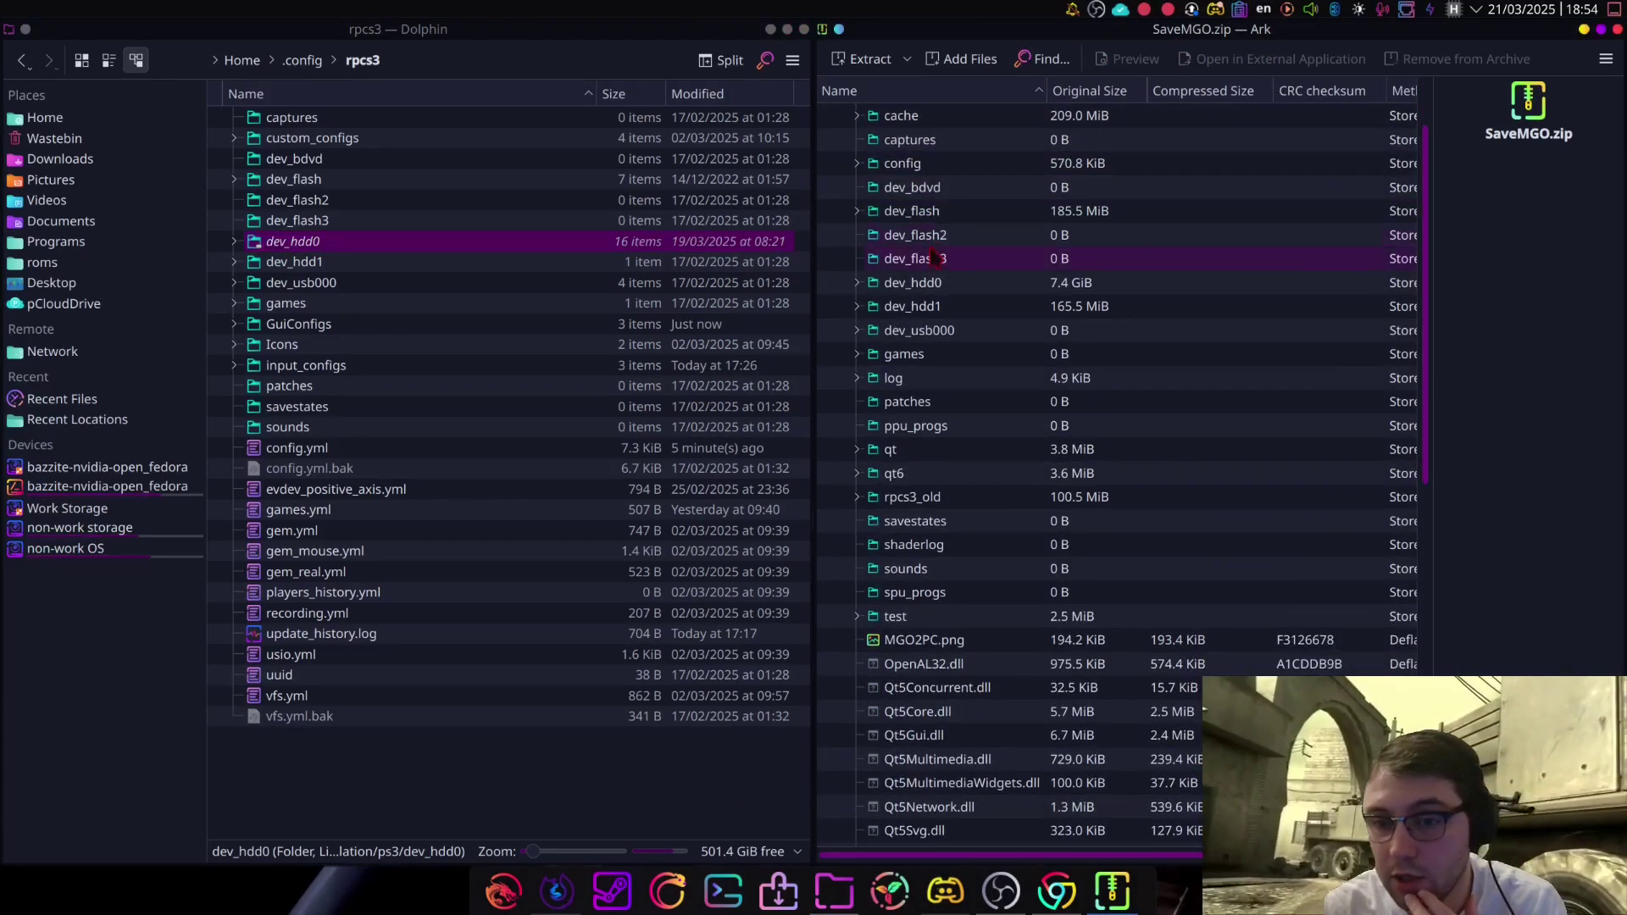
scroll(932, 259, up, 1)
click(944, 356)
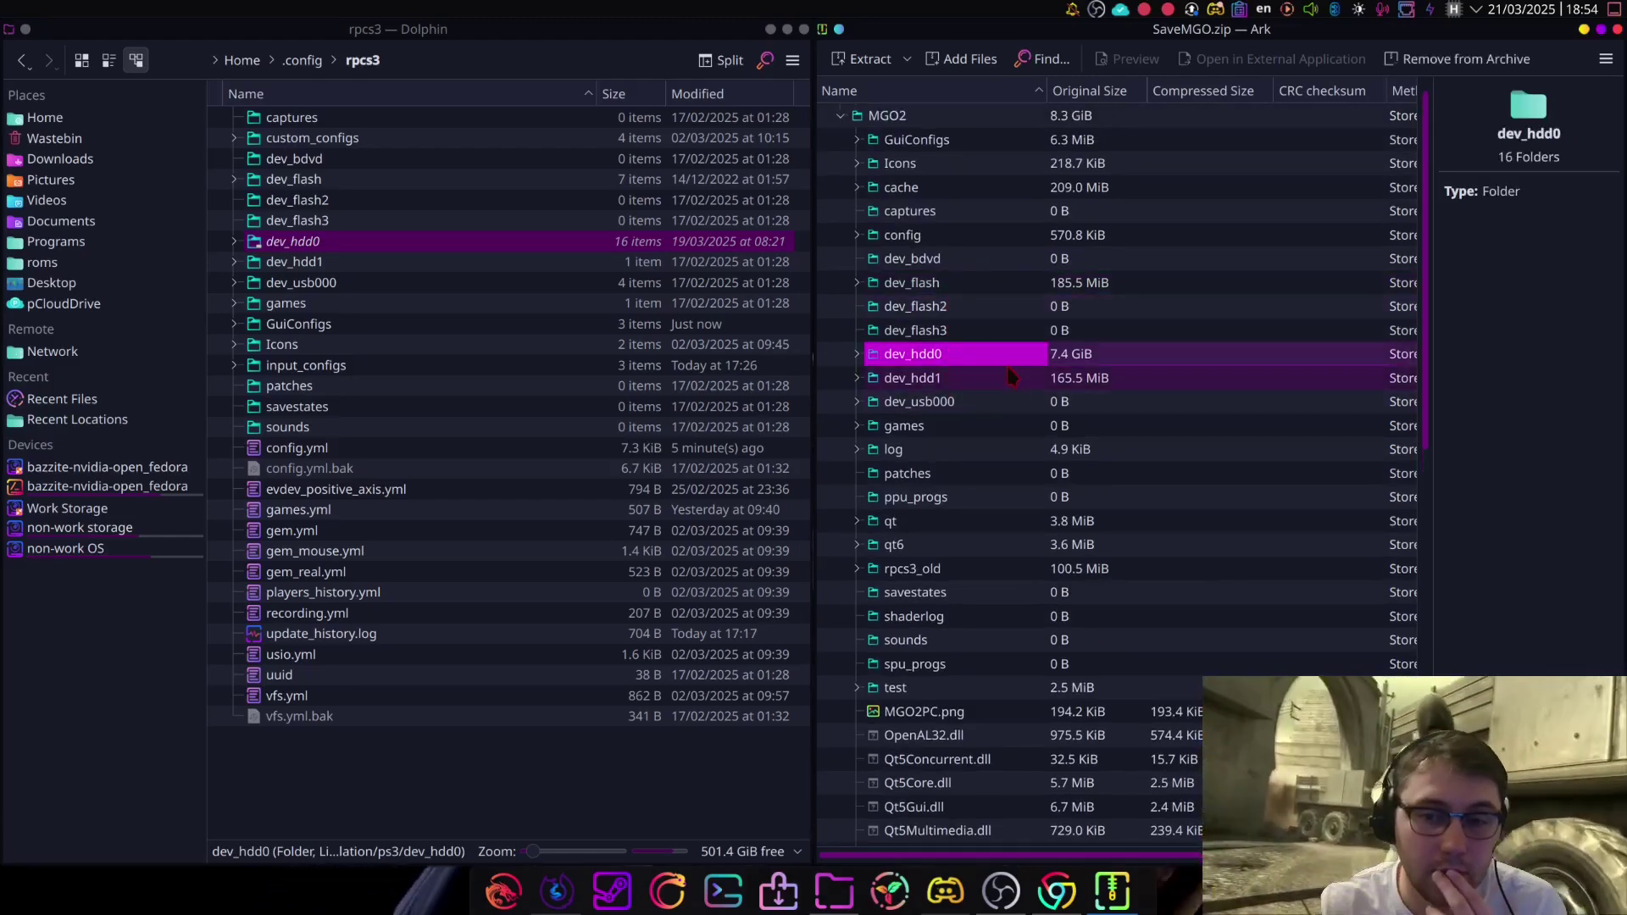
drag(1002, 362, 513, 792)
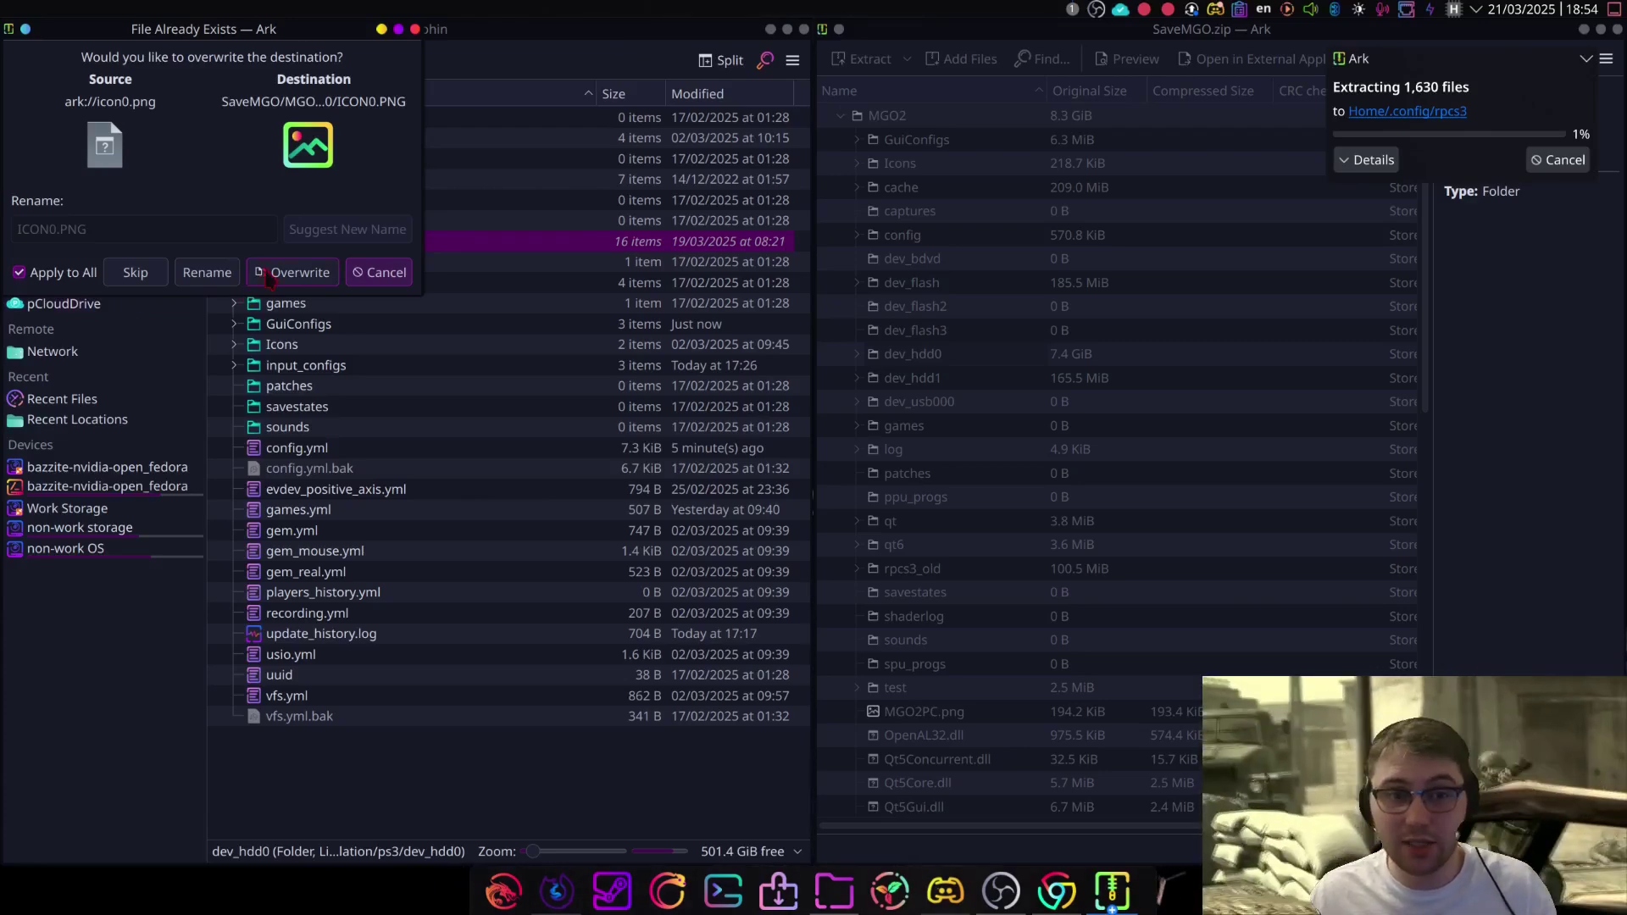
click(354, 279)
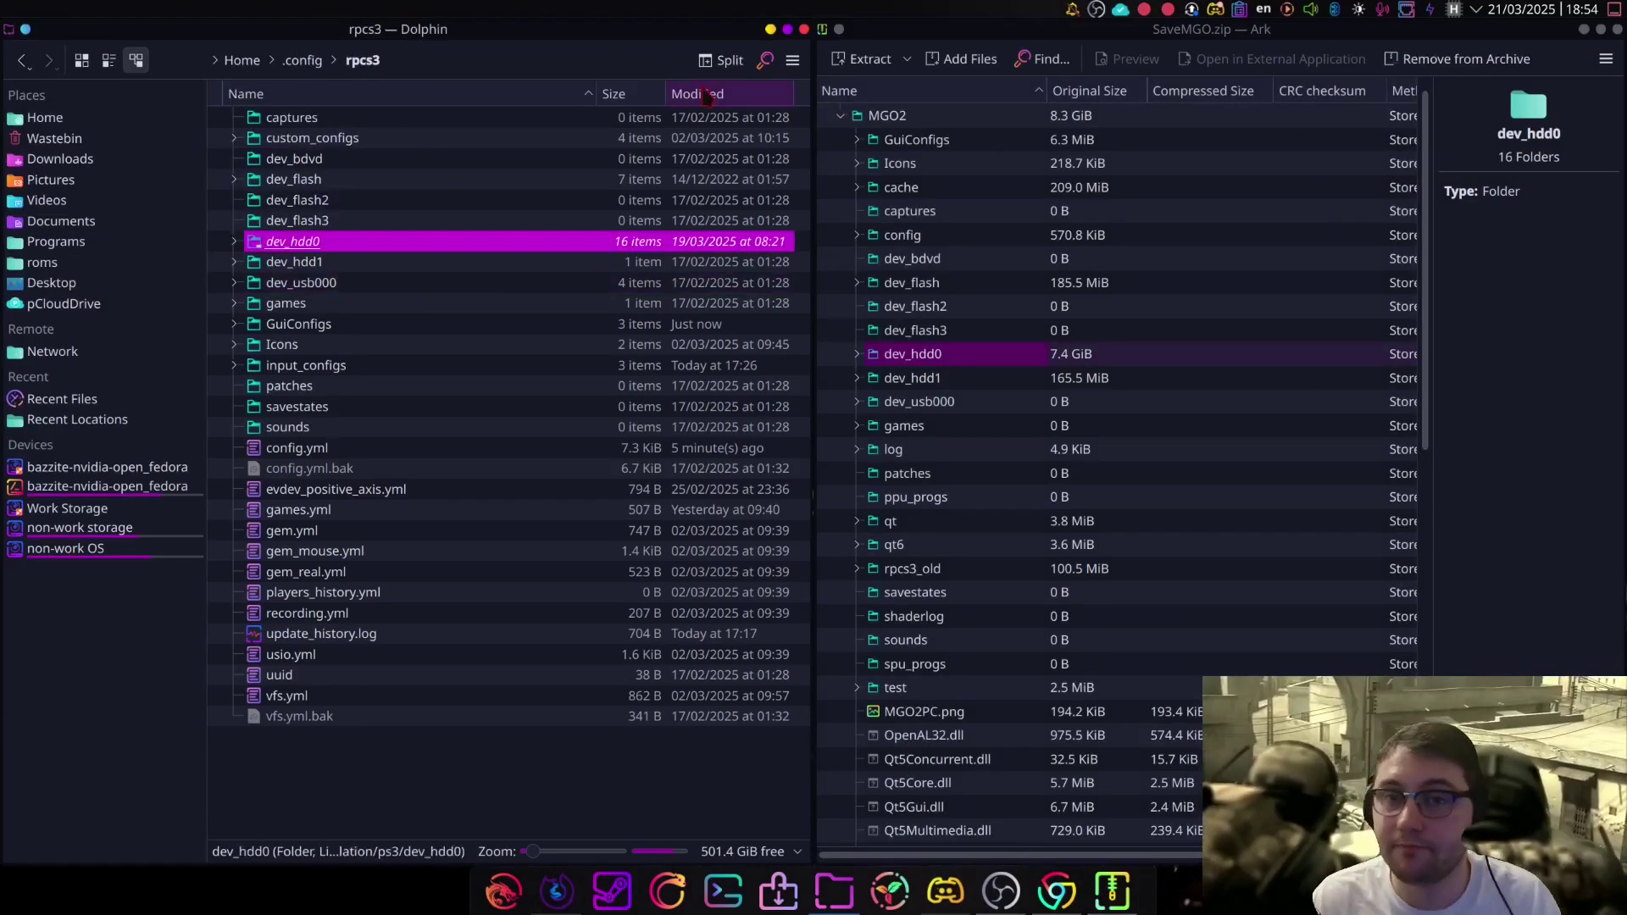
- Close the file manager and archive windows, then relaunch the rpcs3 AppImage and move its window toward the middle of the desktop
click(806, 29)
drag(1024, 30, 377, 201)
click(971, 200)
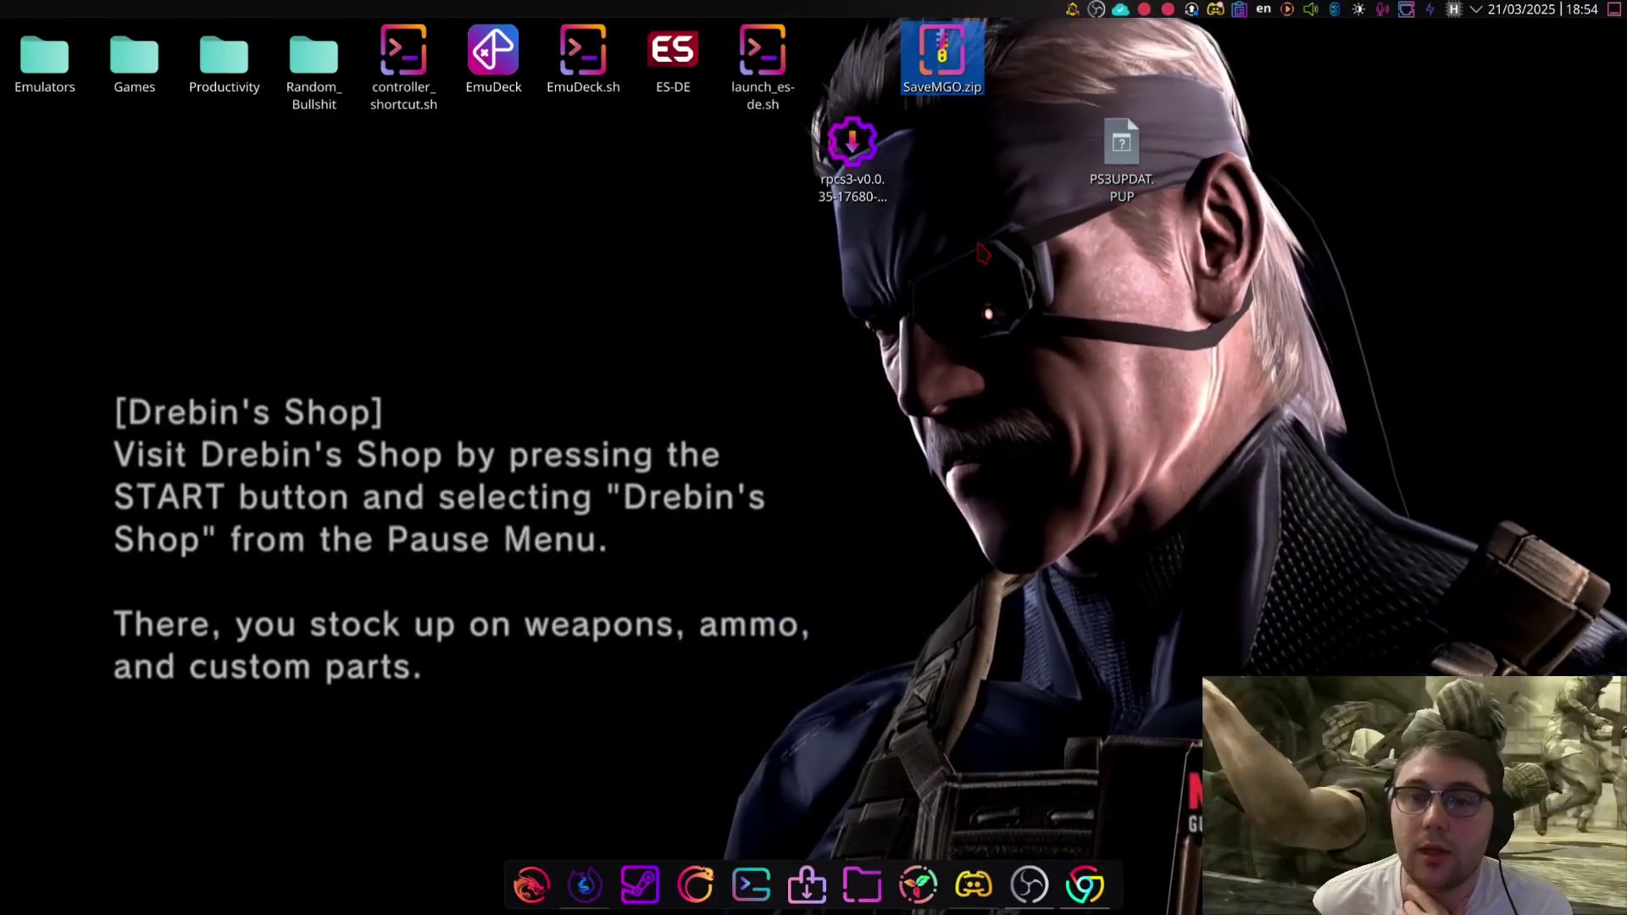
click(851, 165)
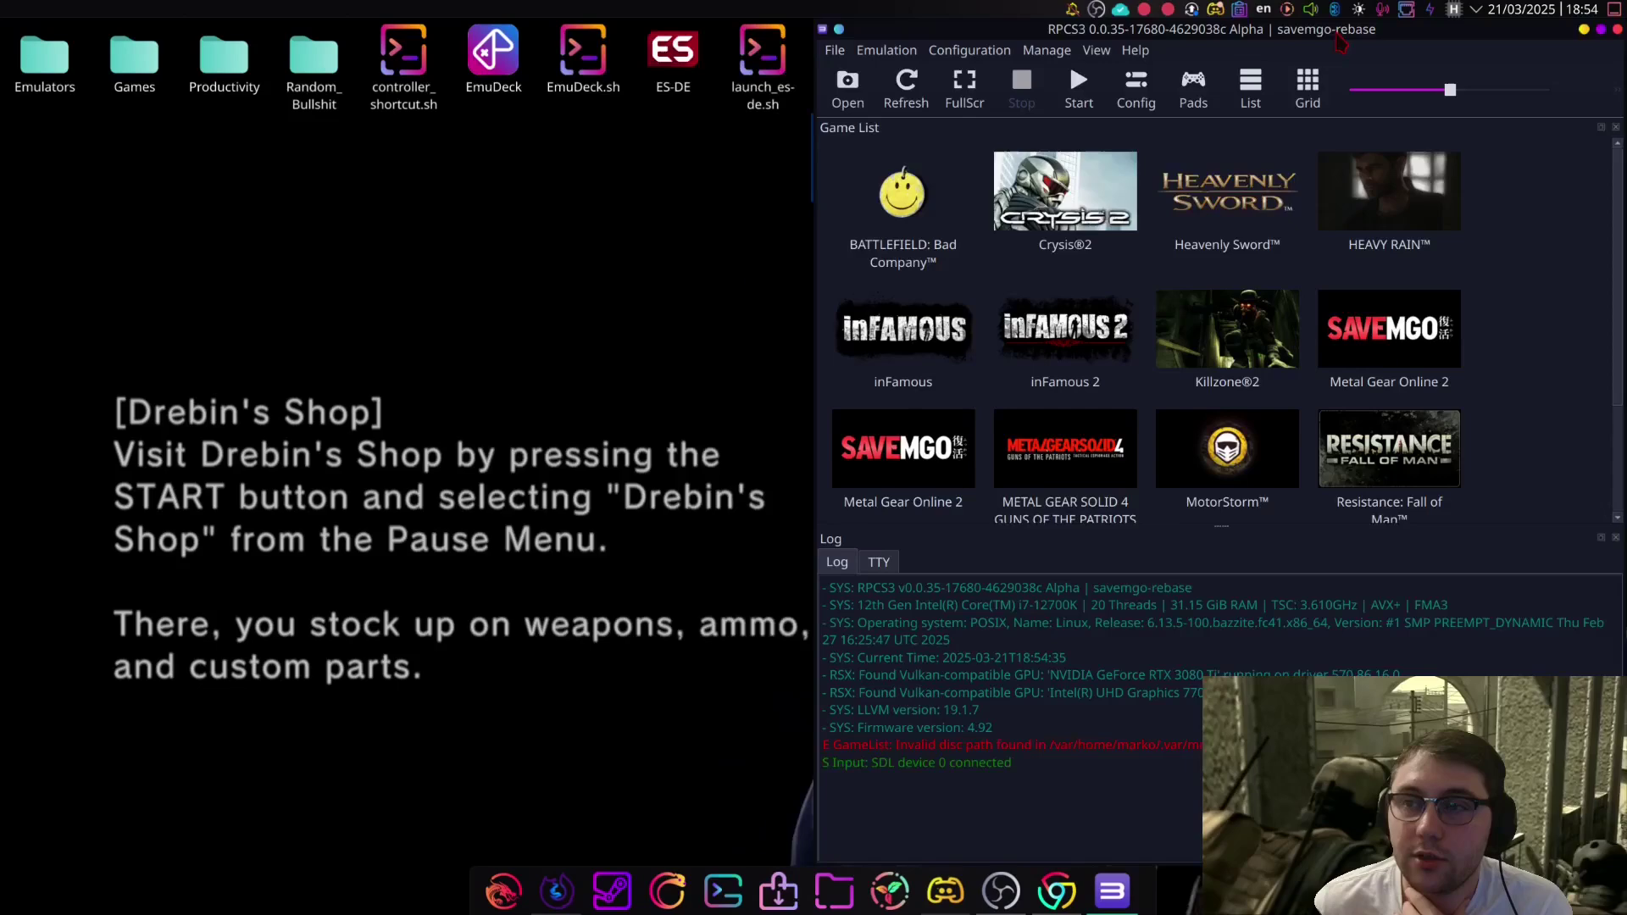
drag(1336, 34, 929, 57)
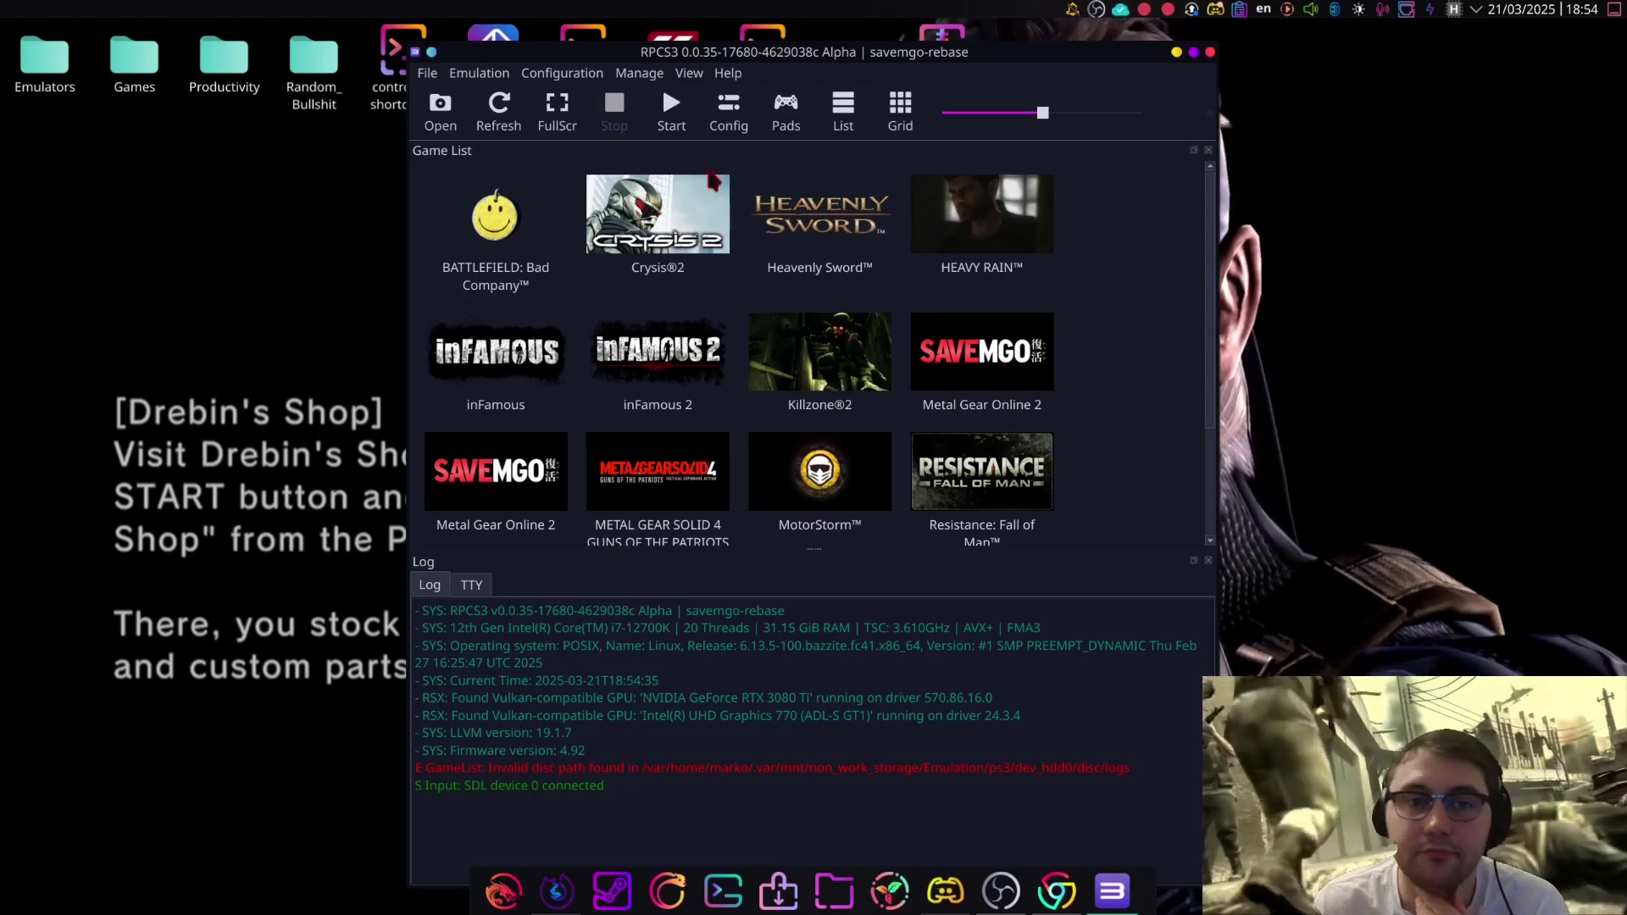
- Set the emulator's GPU resolution scale to 200% (2560x1440), apply it and close the settings
click(728, 126)
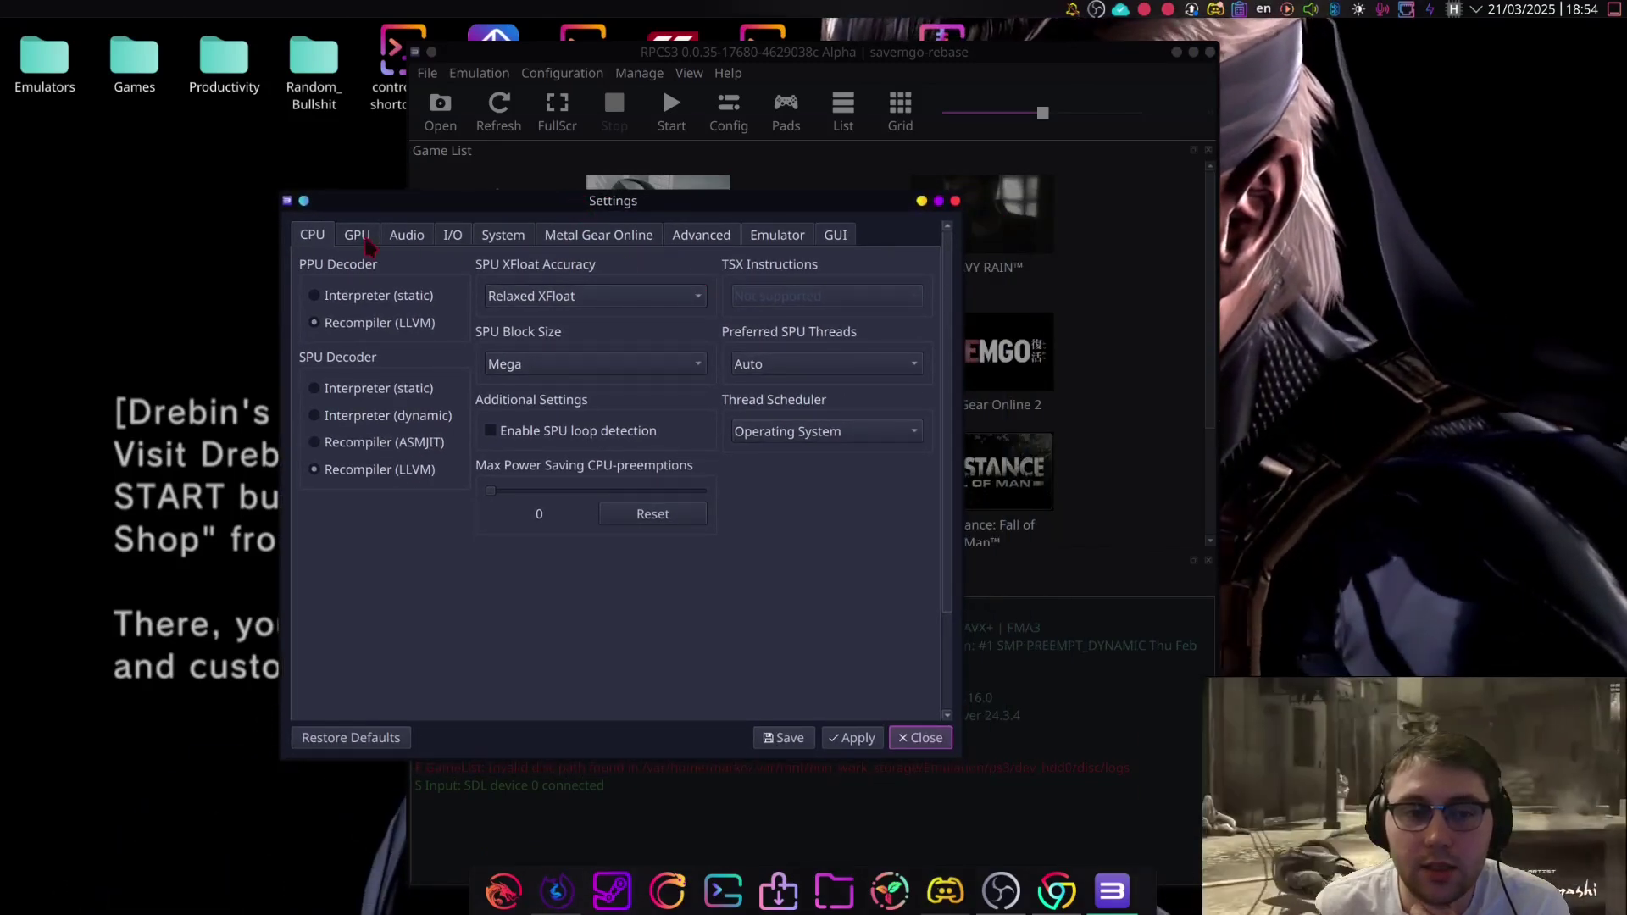
click(373, 241)
drag(446, 207, 552, 163)
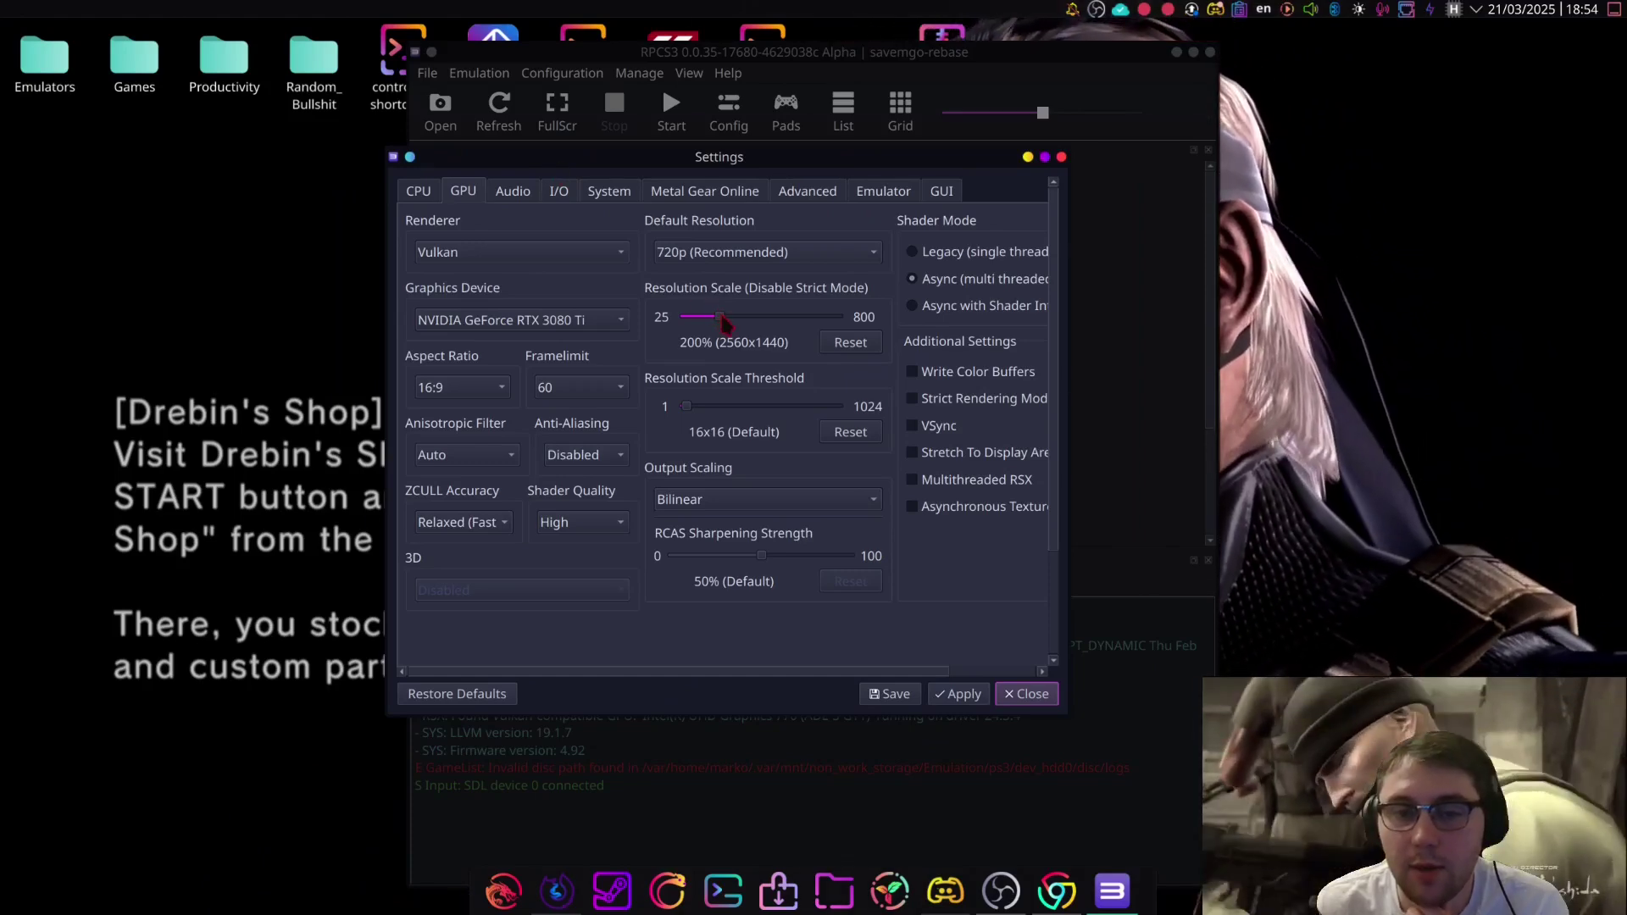
drag(720, 318, 703, 330)
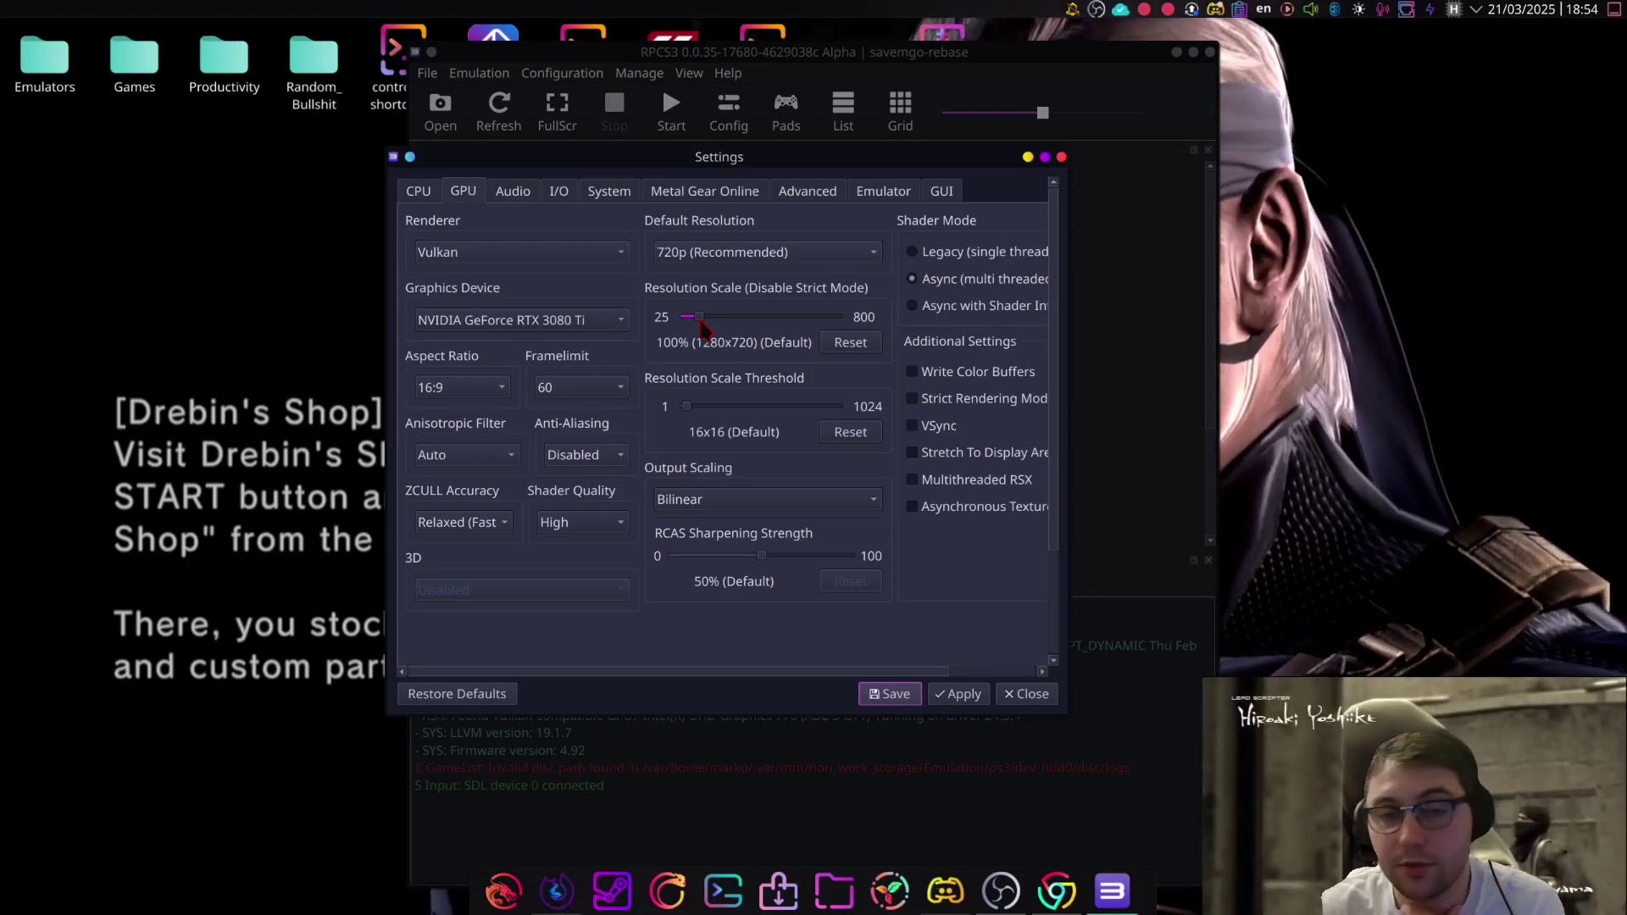
drag(701, 321, 723, 330)
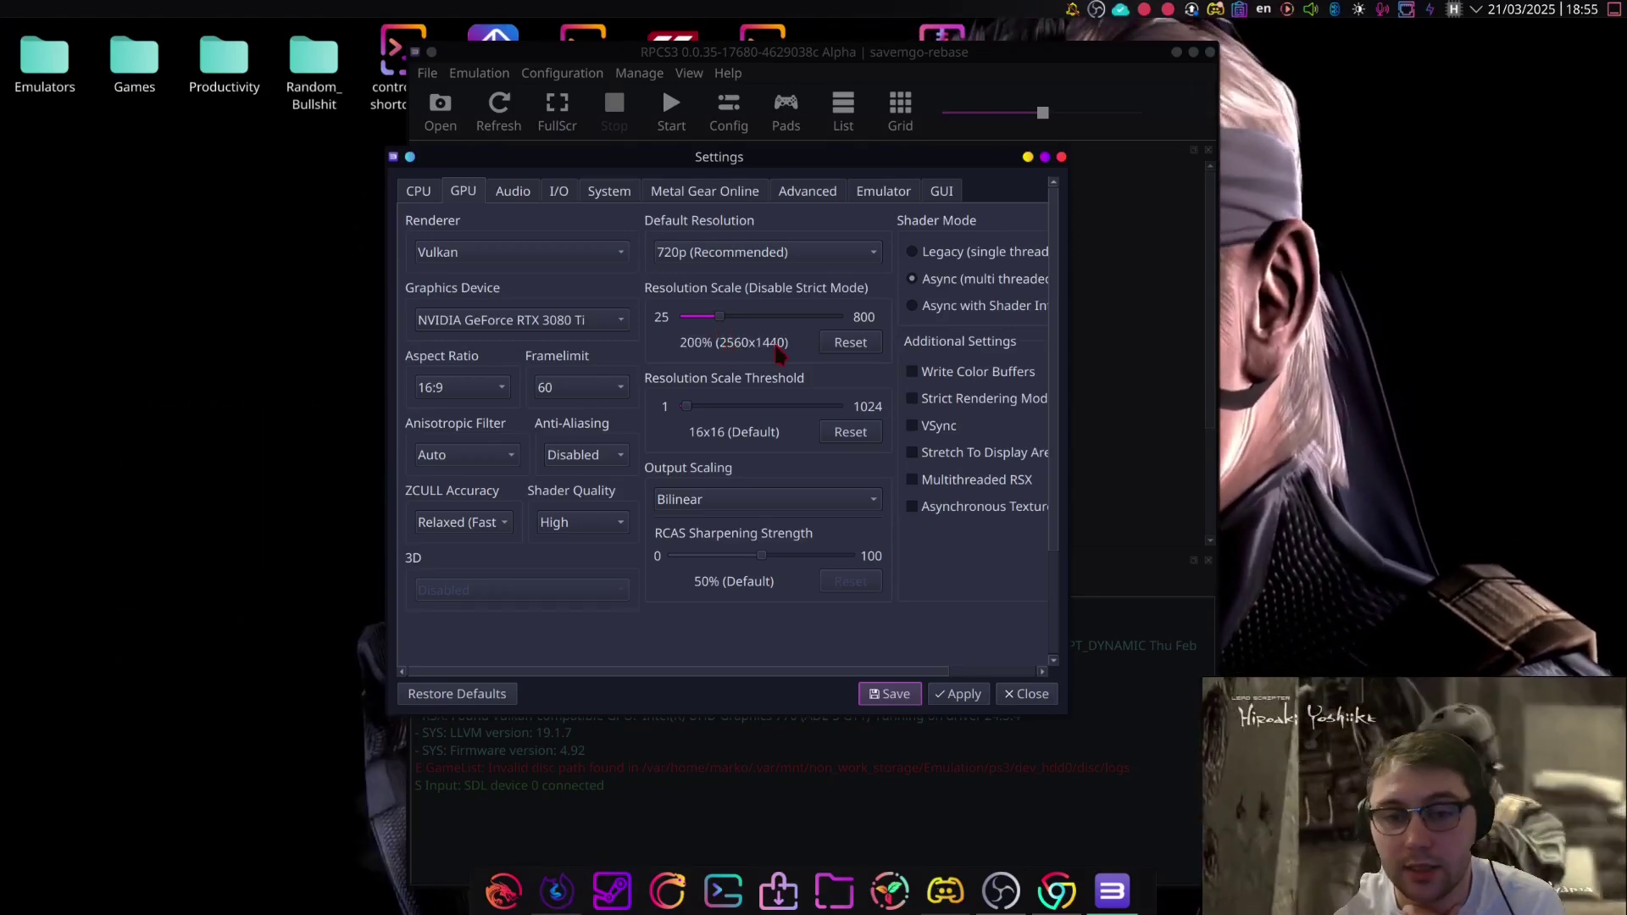
click(964, 694)
click(1027, 694)
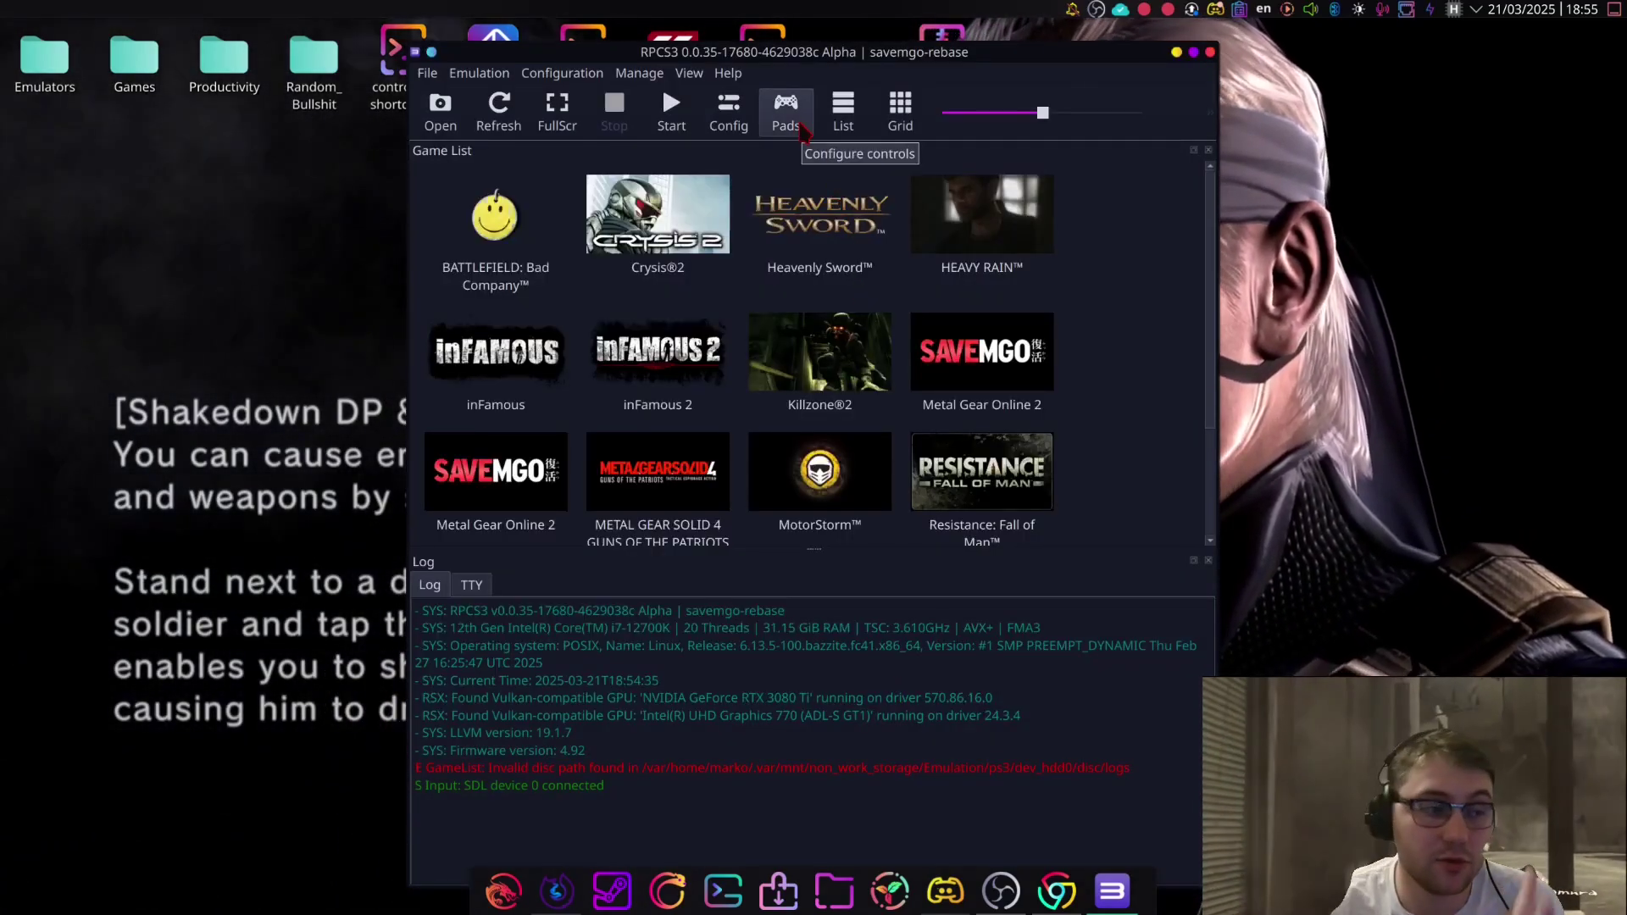
- Select SDL as Player 1's gamepad handler, review the remaining pad options and close the gamepad settings
click(786, 114)
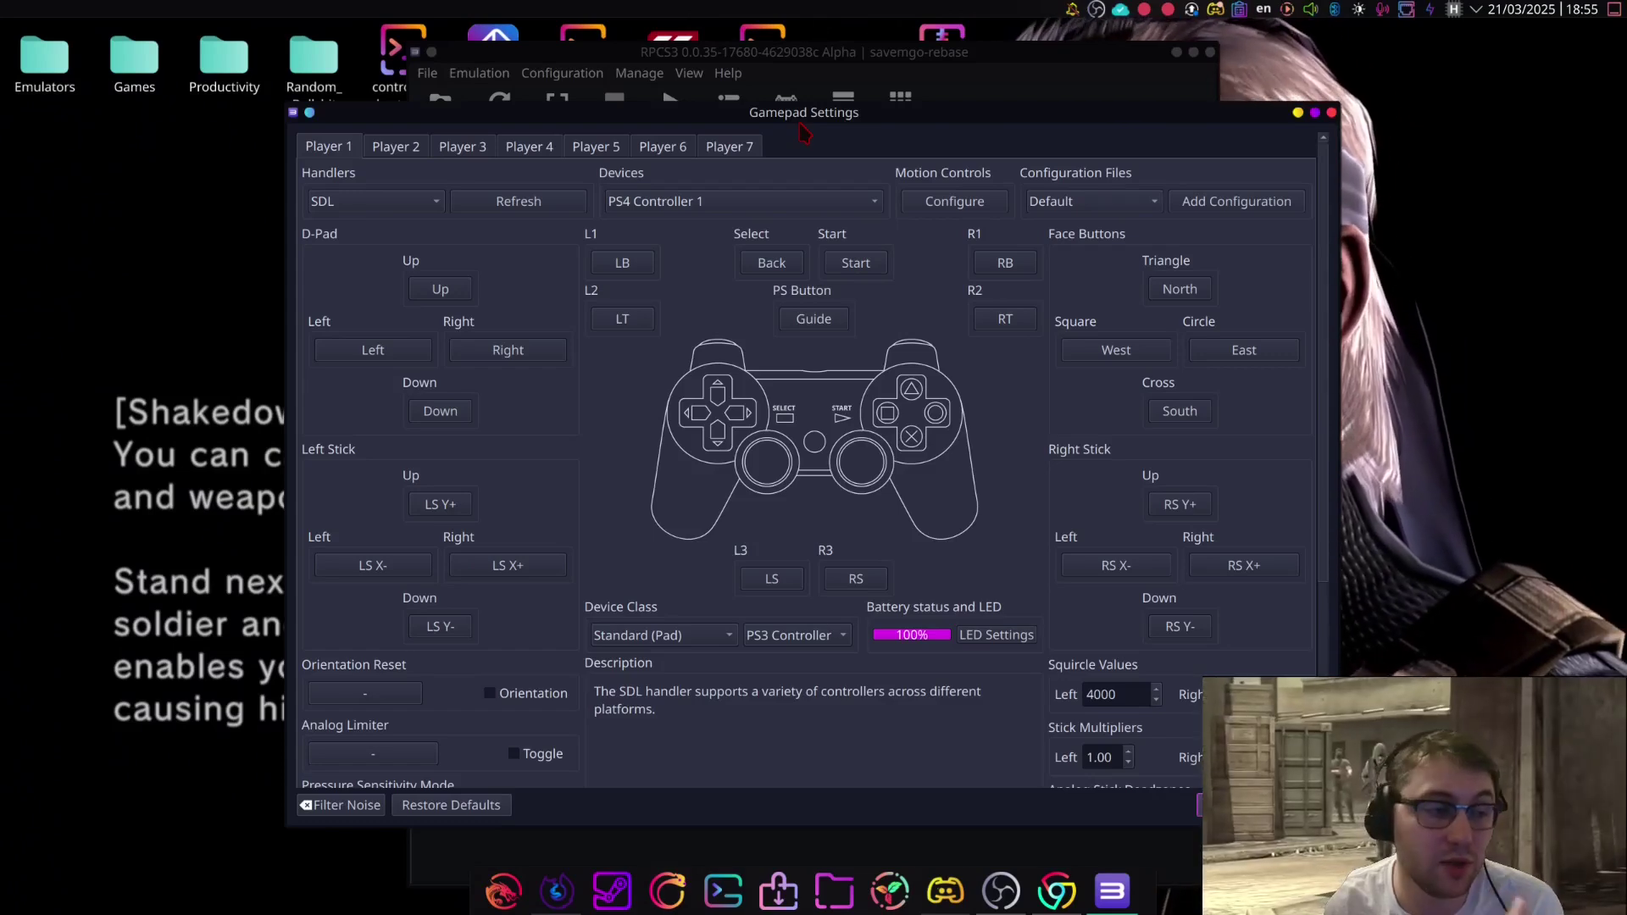
click(433, 200)
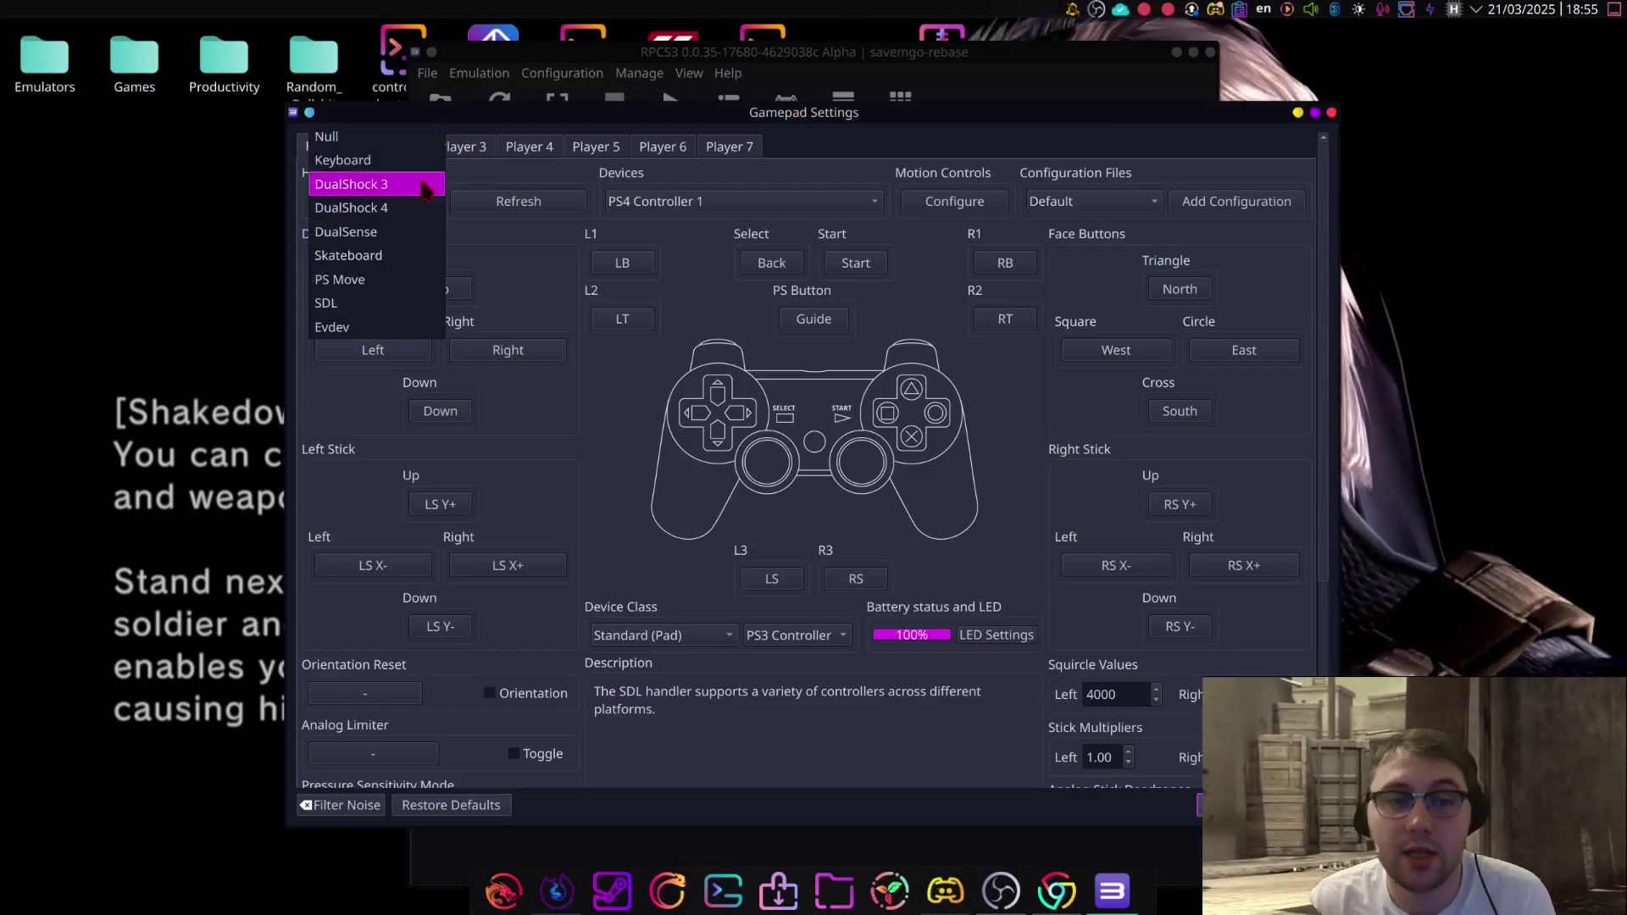
click(432, 280)
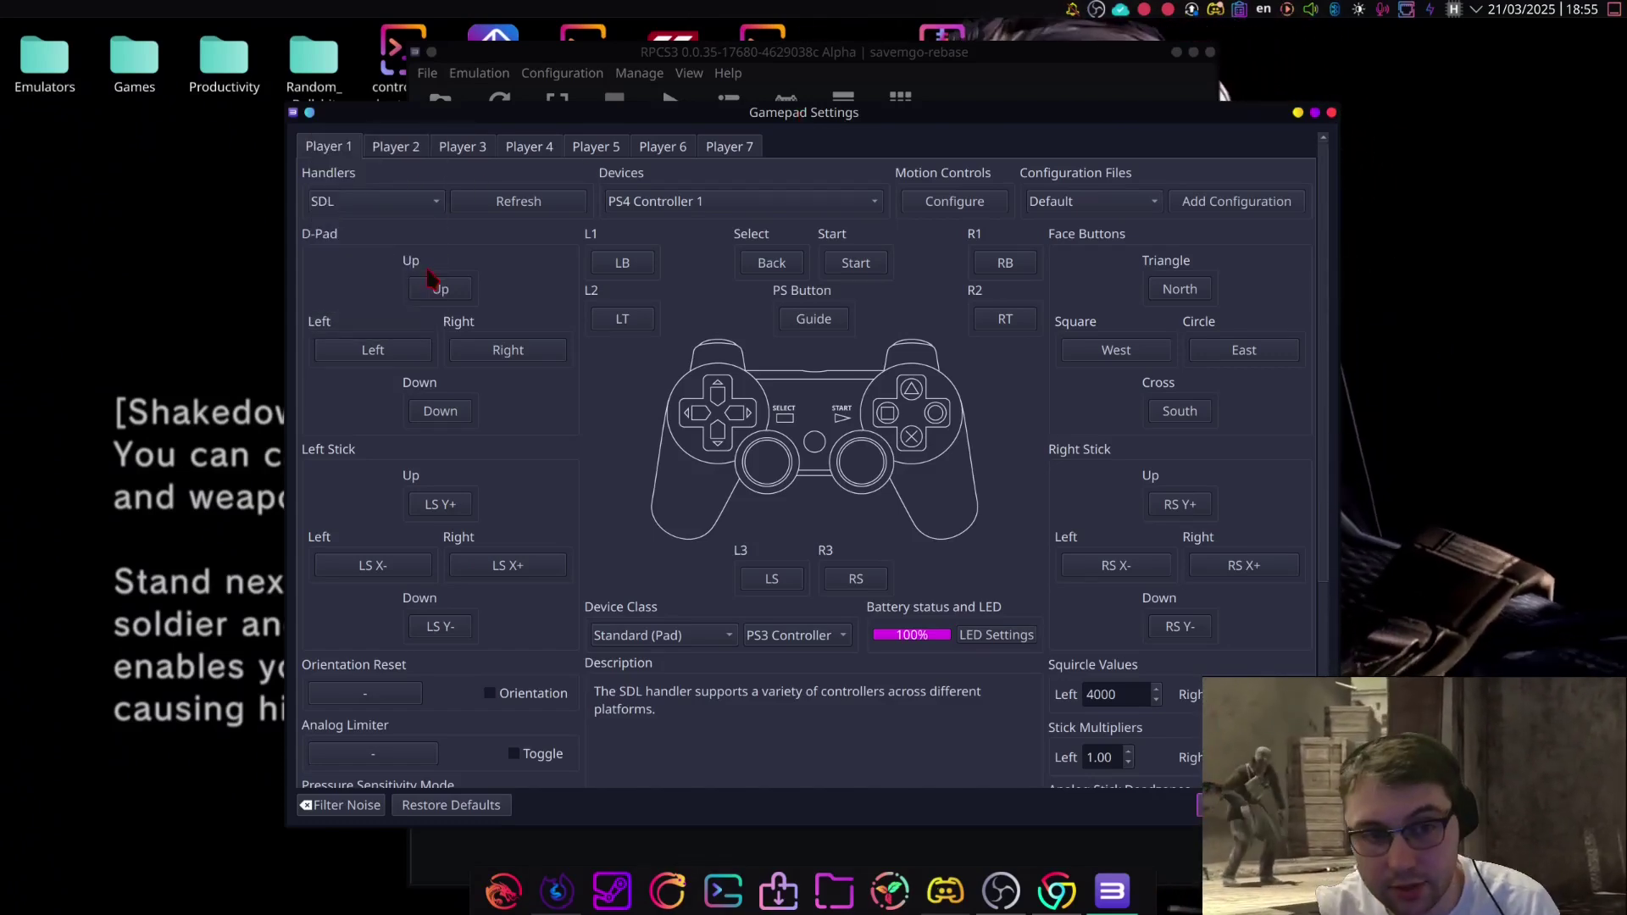
click(394, 201)
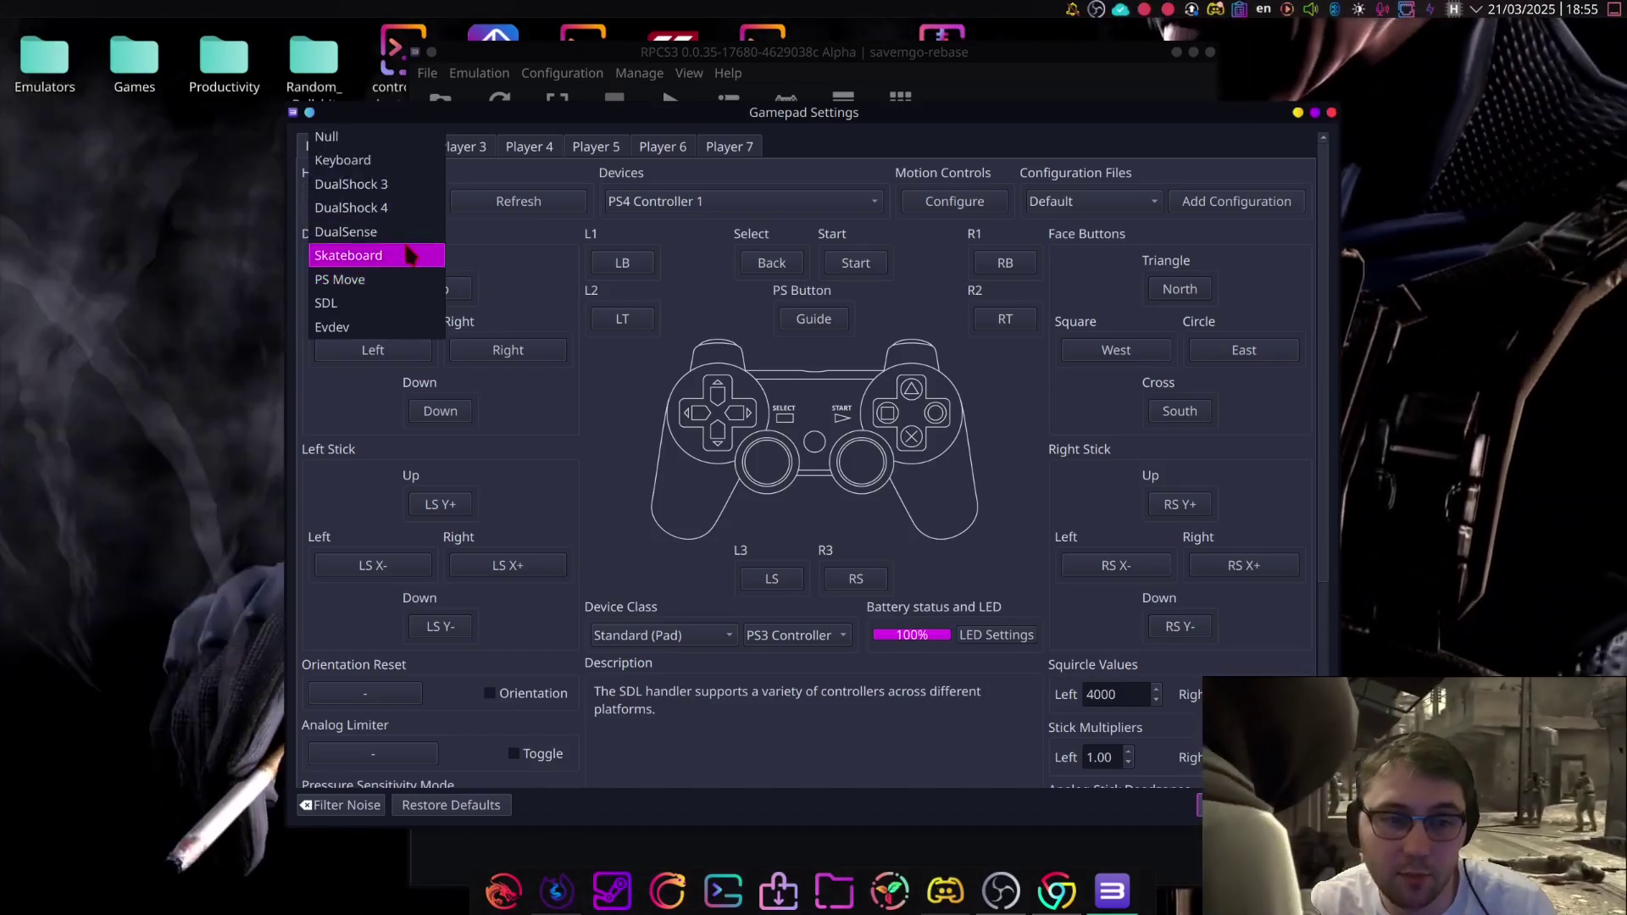
click(427, 303)
scroll(437, 341, down, 2)
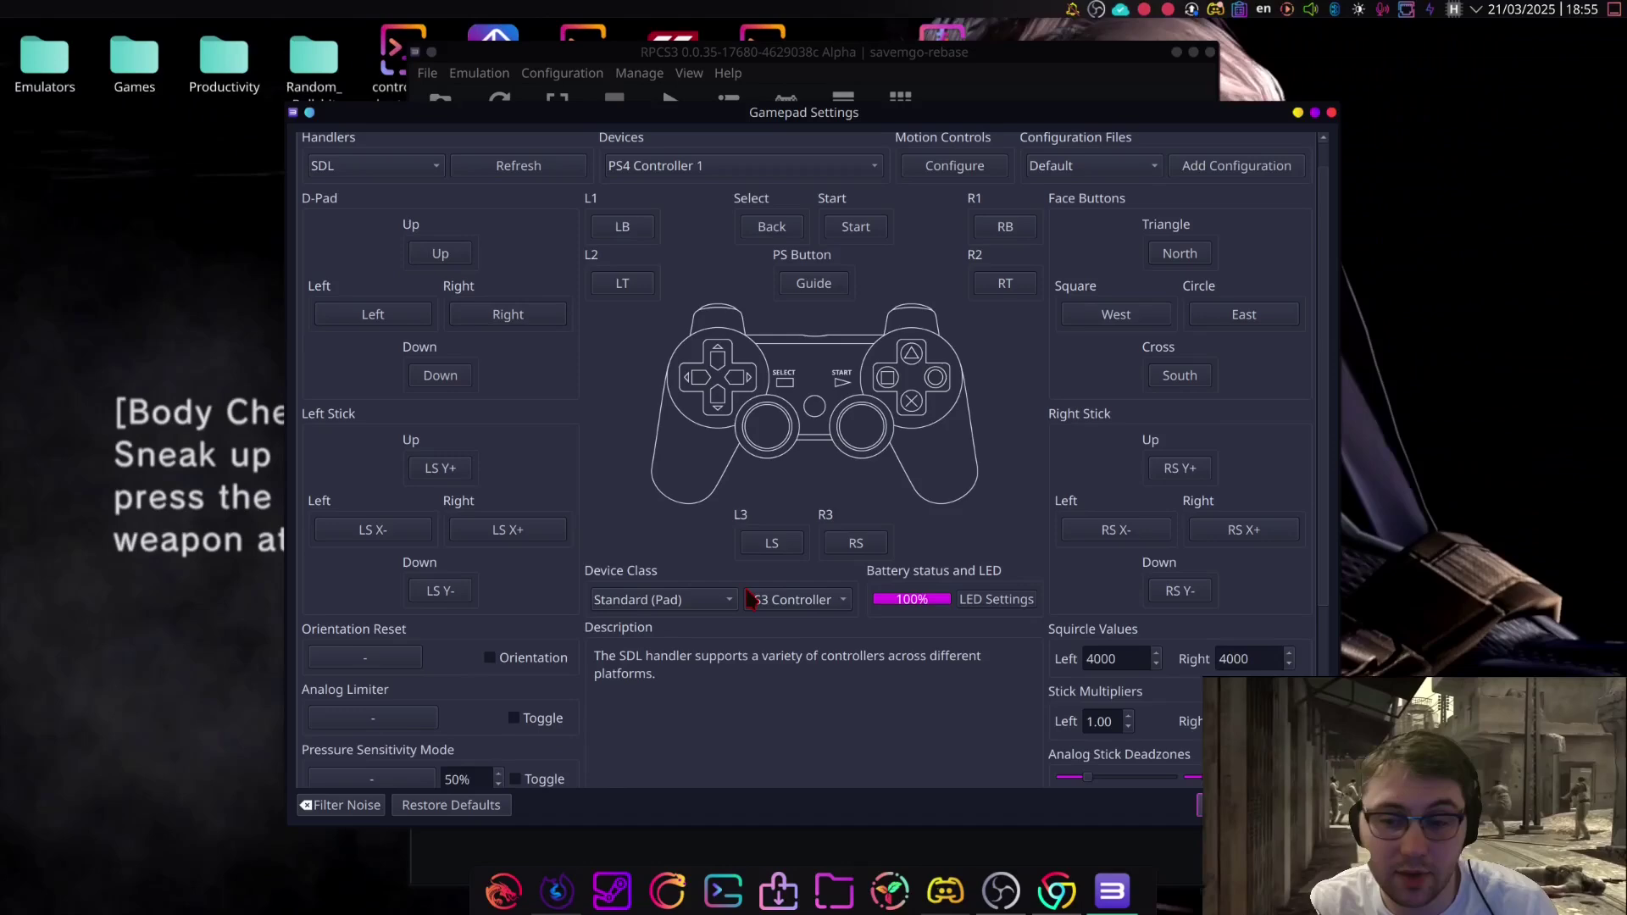
scroll(1324, 523, down, 6)
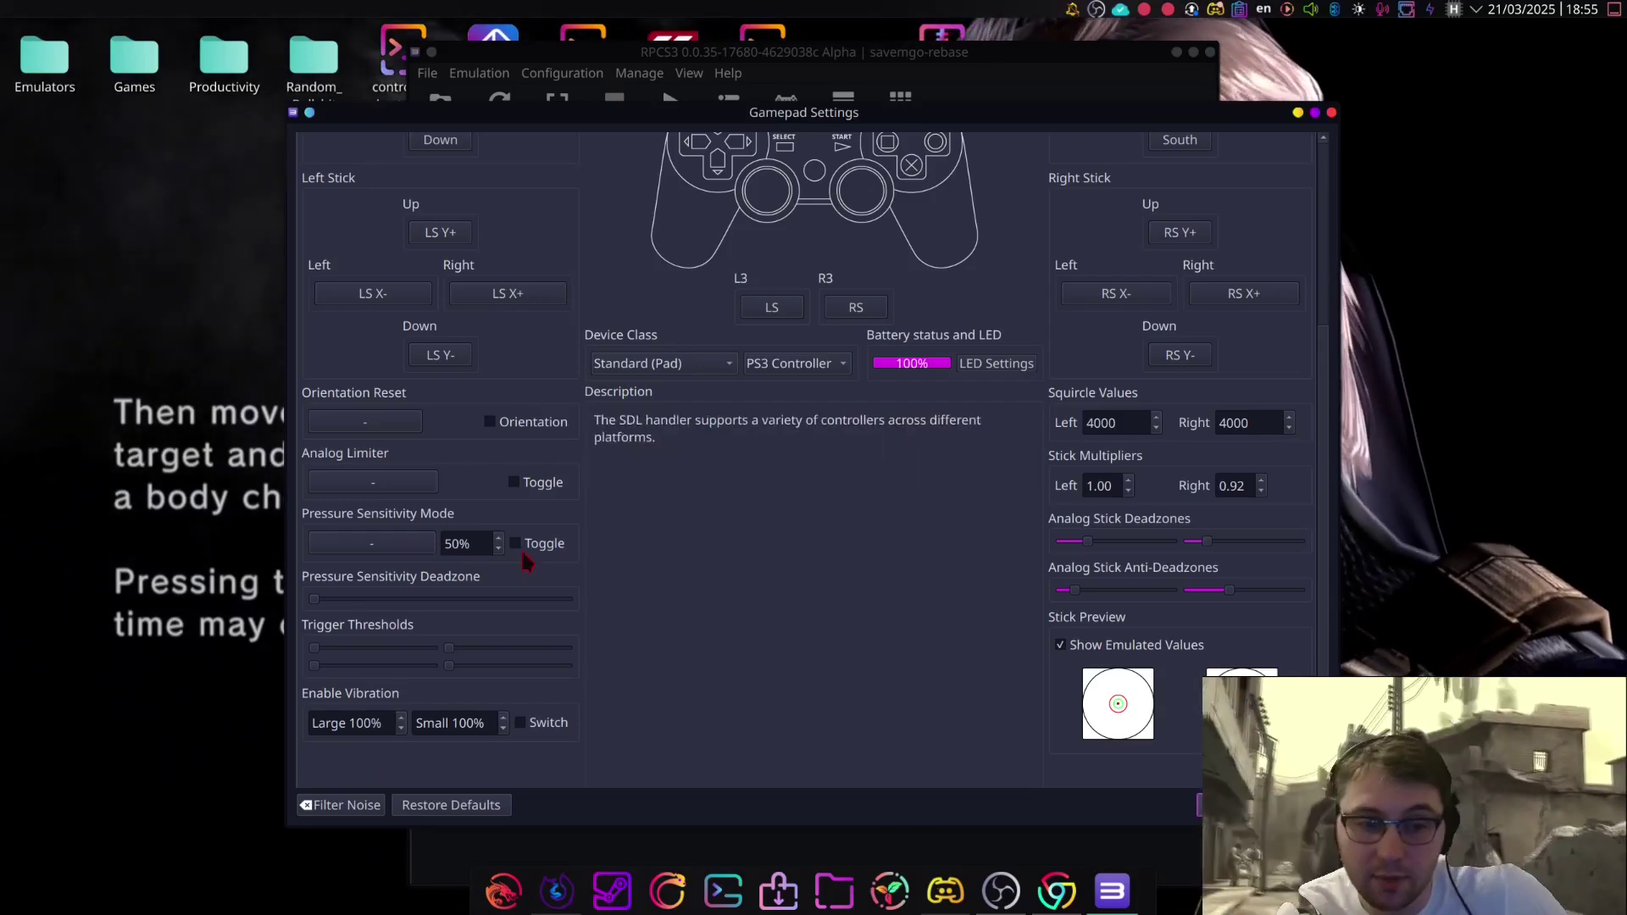
scroll(746, 610, up, 1)
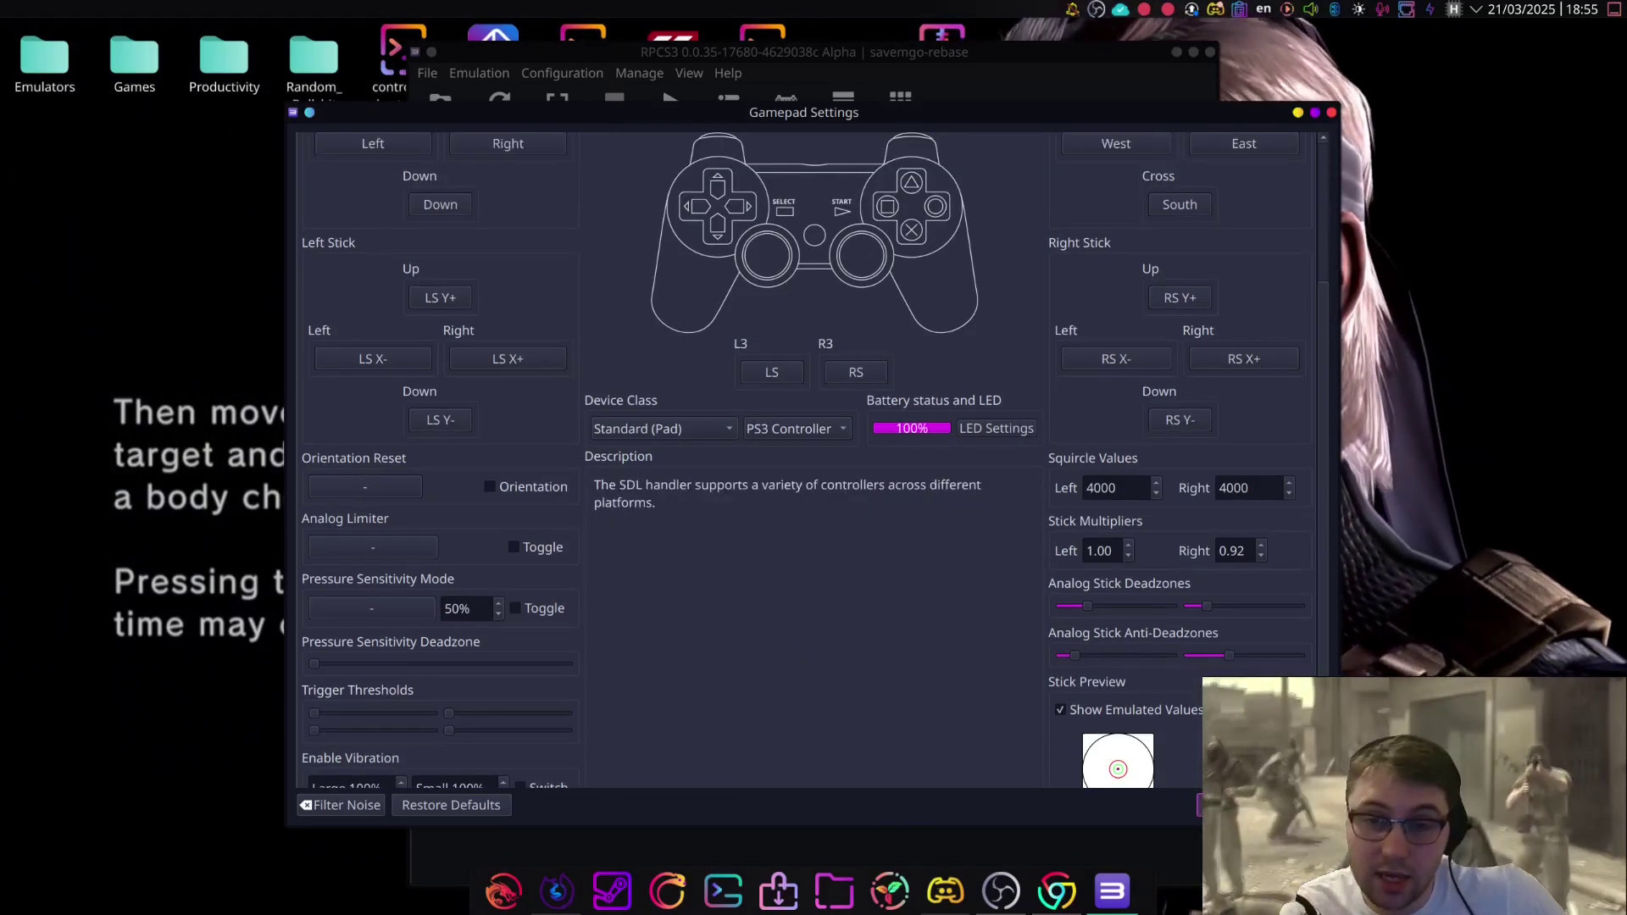
click(1226, 805)
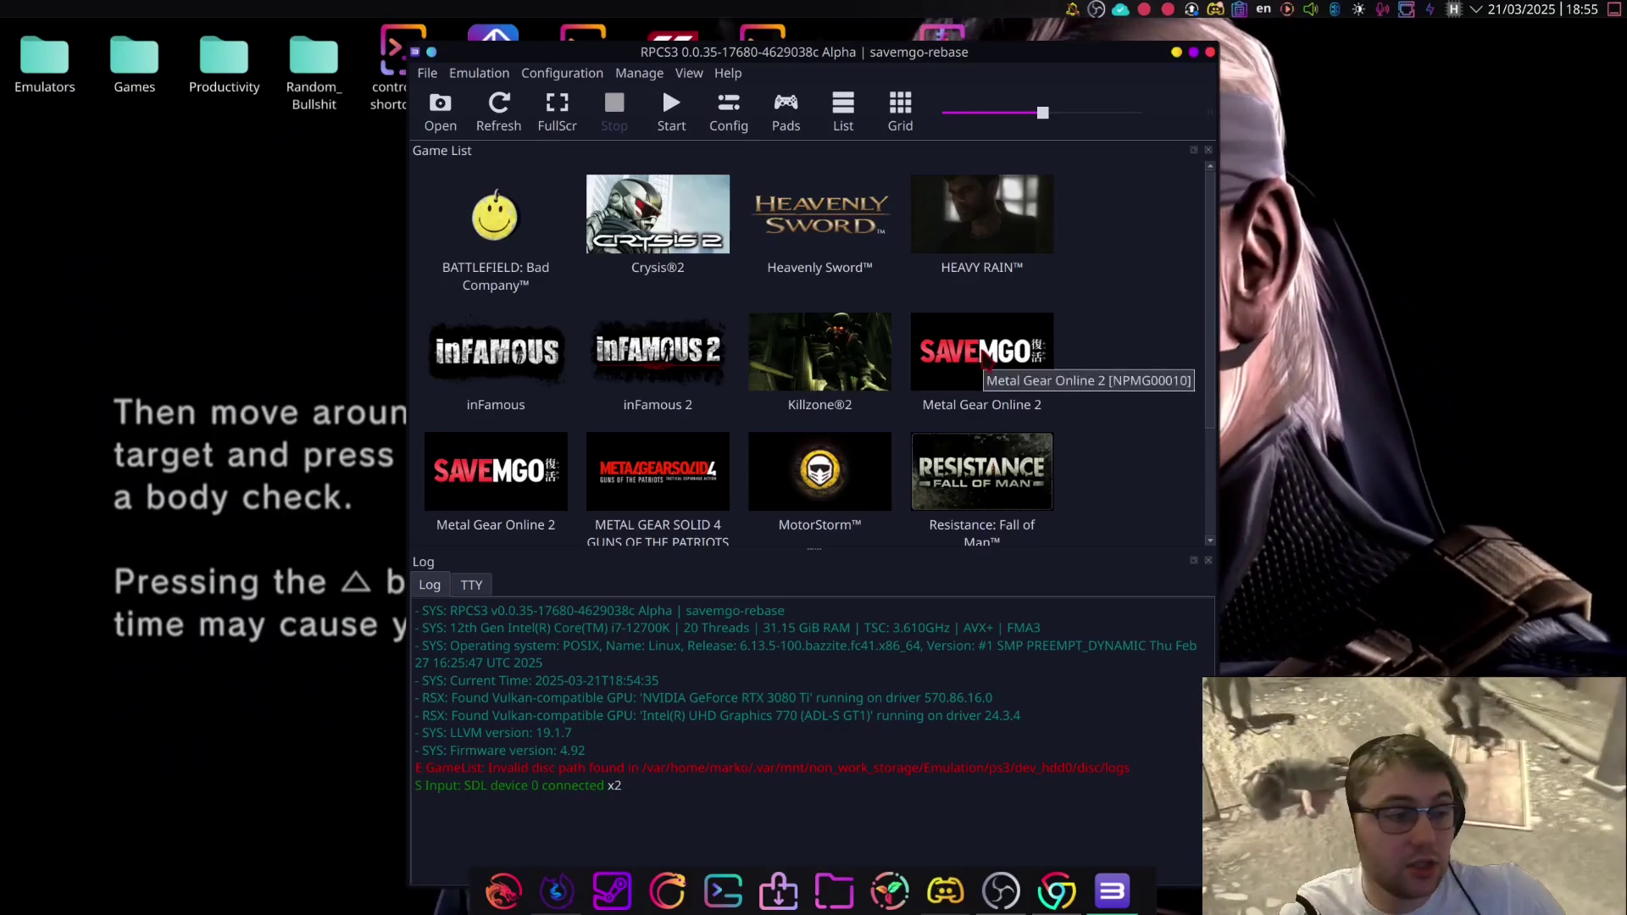
- Launch Metal Gear Online 2 [NPMG00010] in full screen and start the game from its launcher screen
click(985, 360)
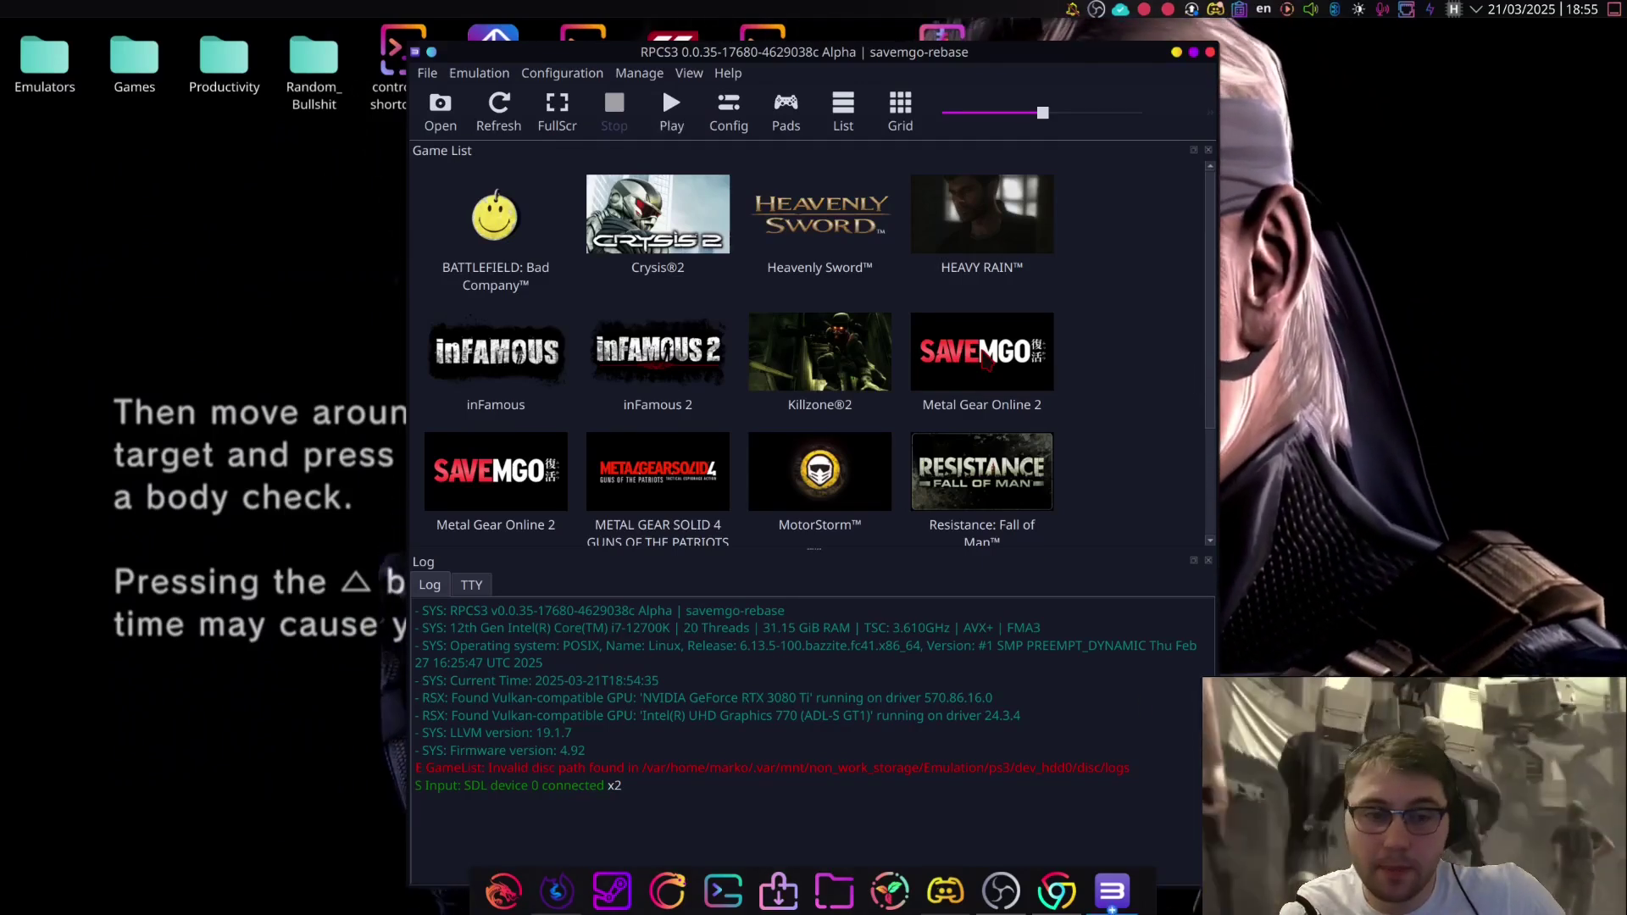
double_click(986, 360)
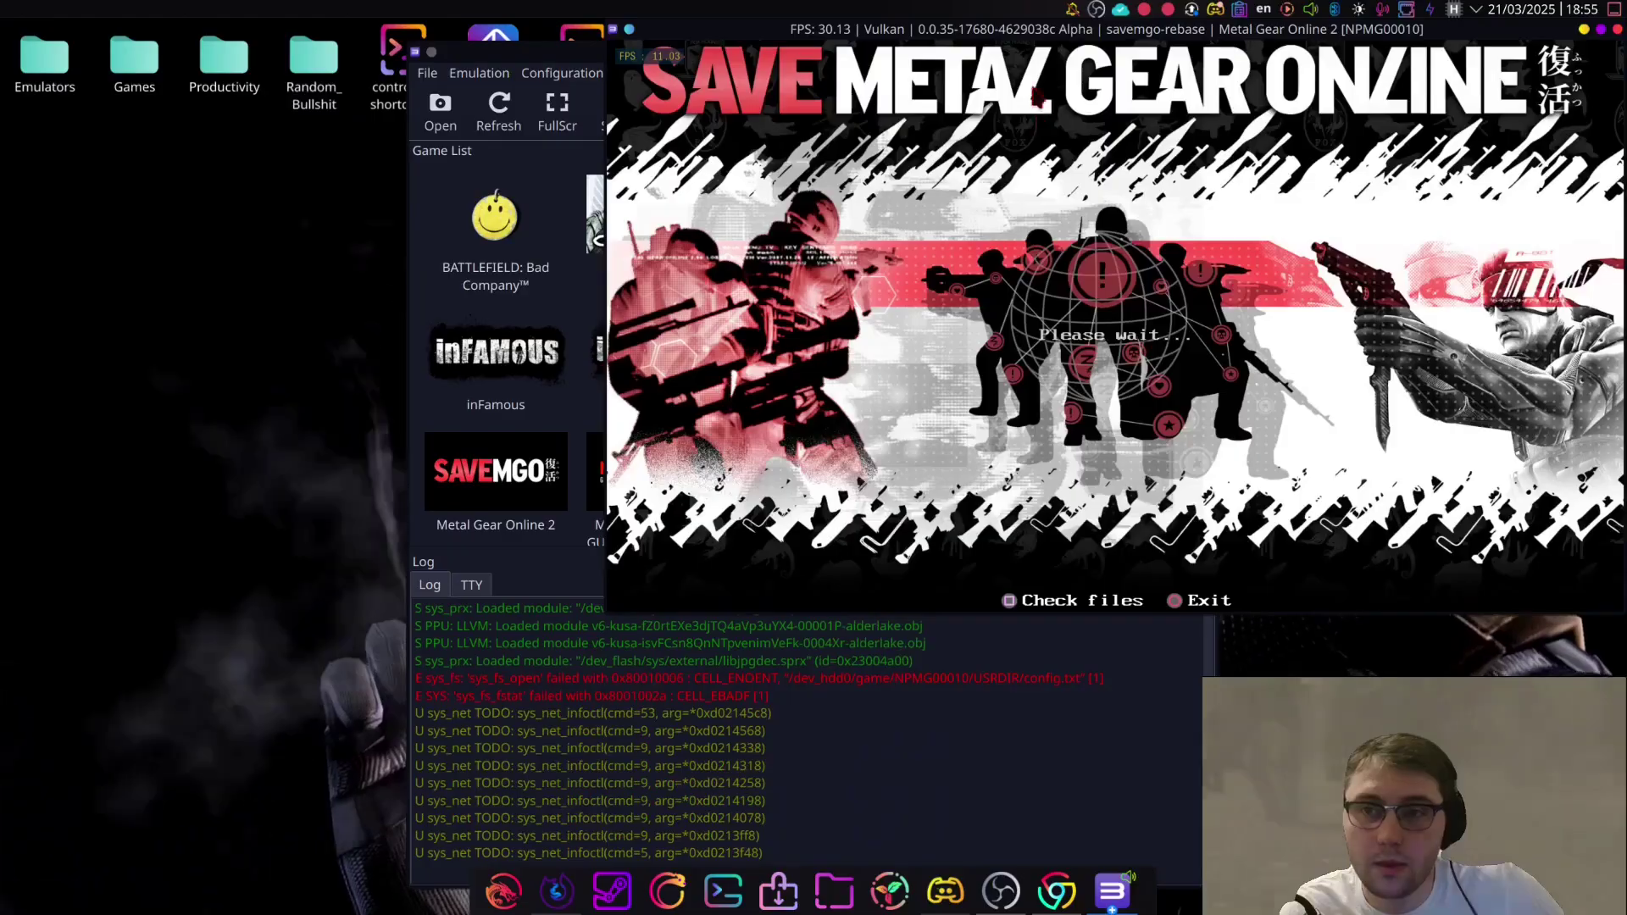
double_click(1039, 96)
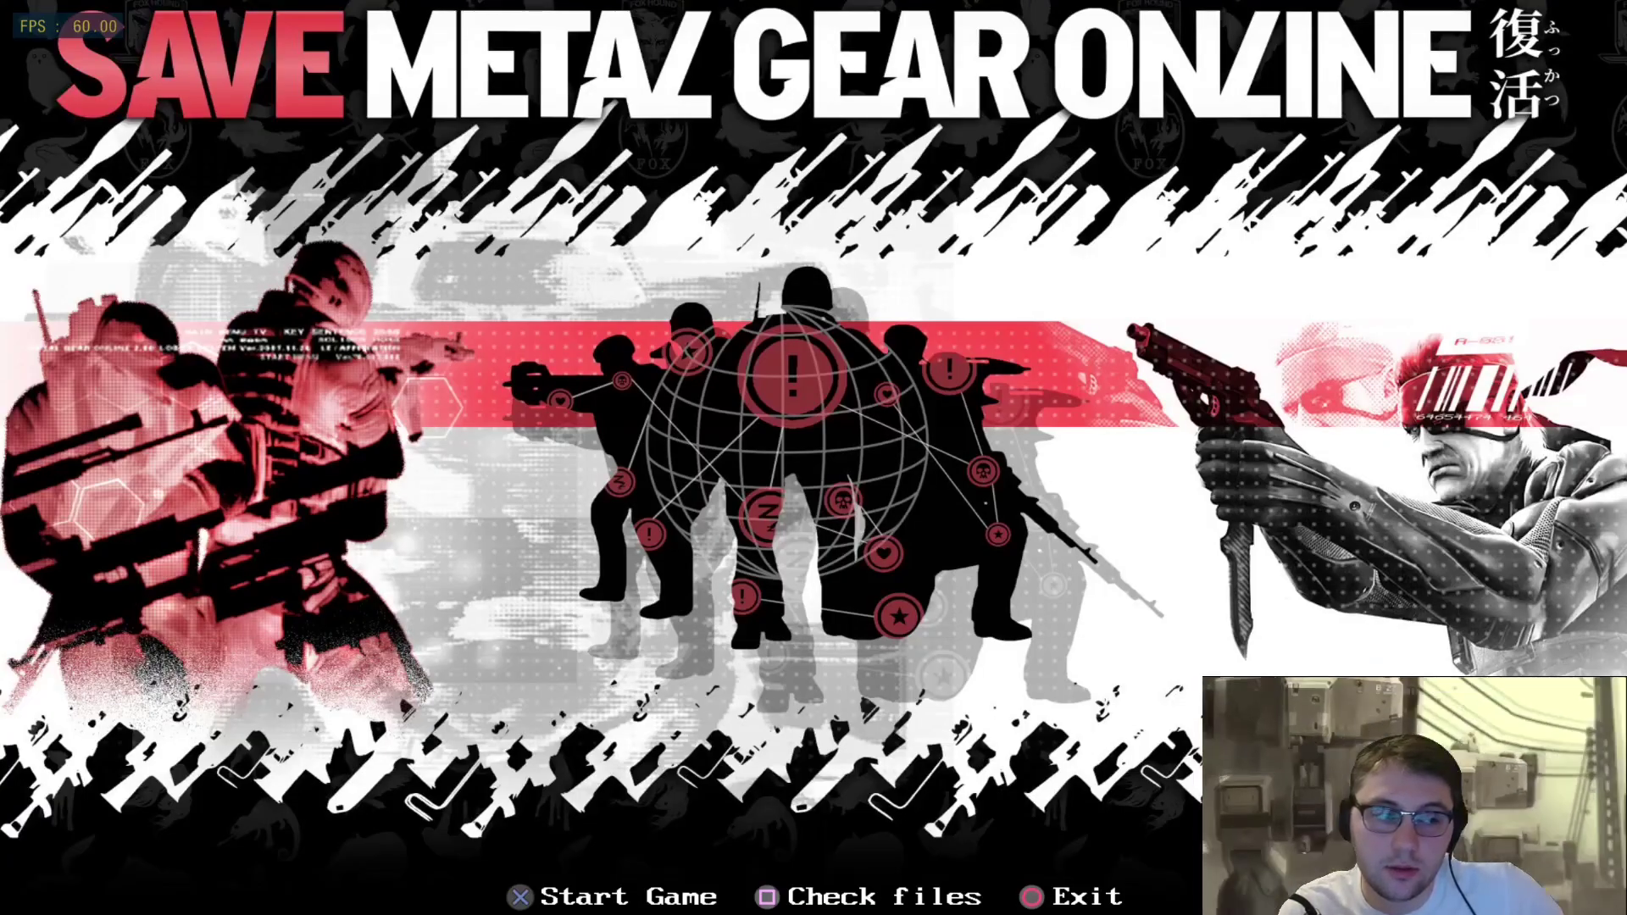
key(x)
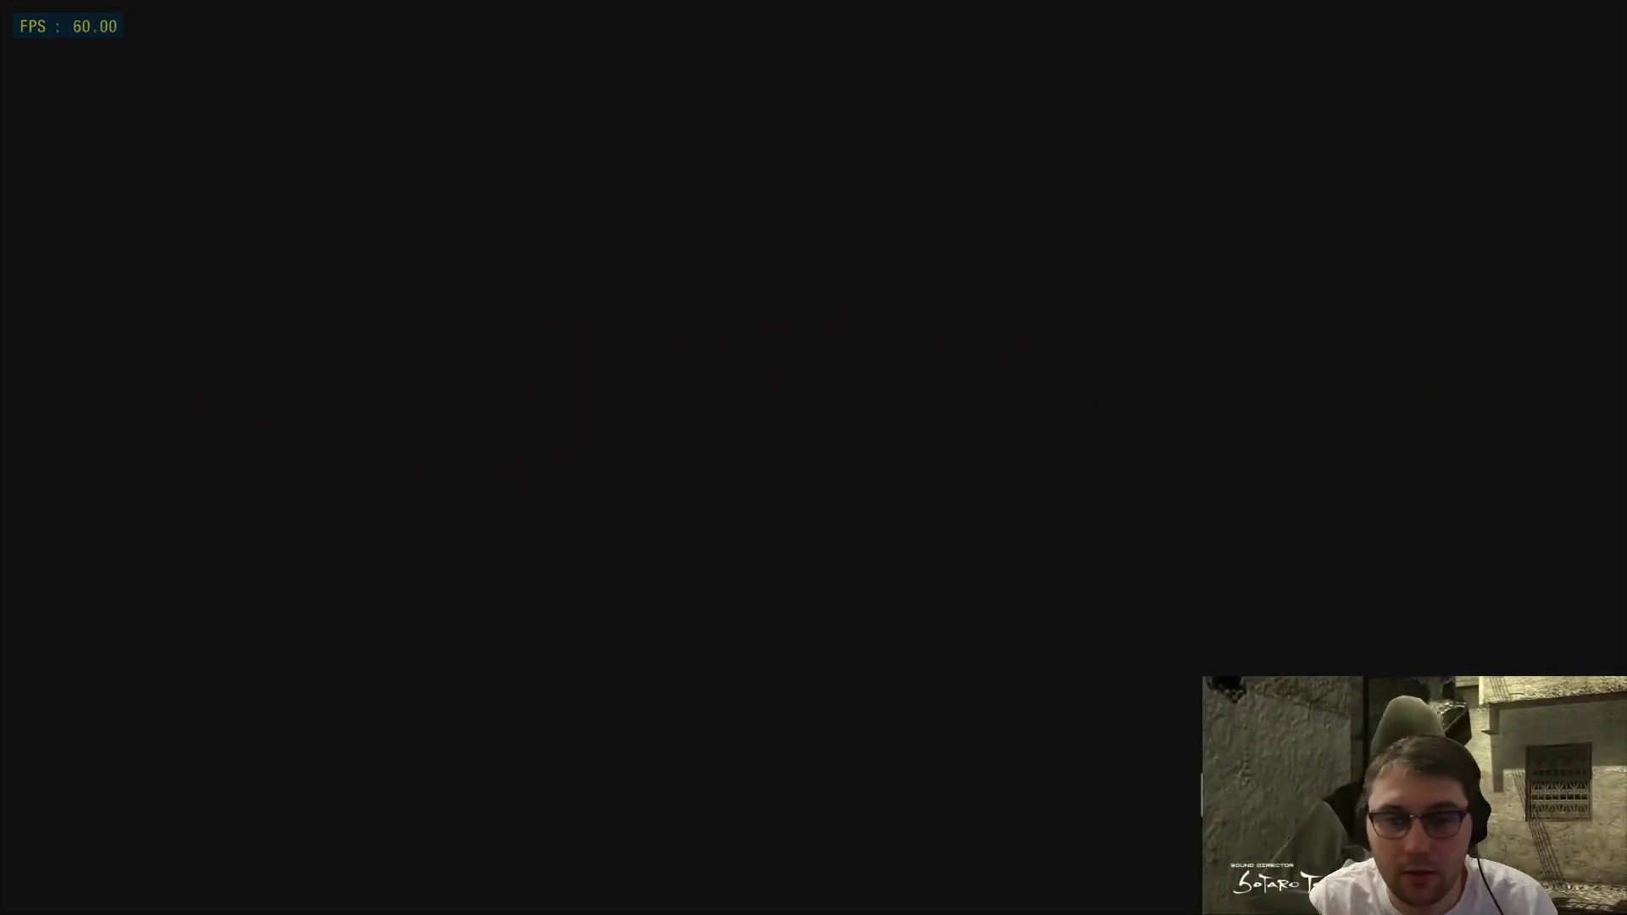
- Open the GAME ID login, set Save to "Save your ID and password (Auto Login to next session)" and log in
key(Return)
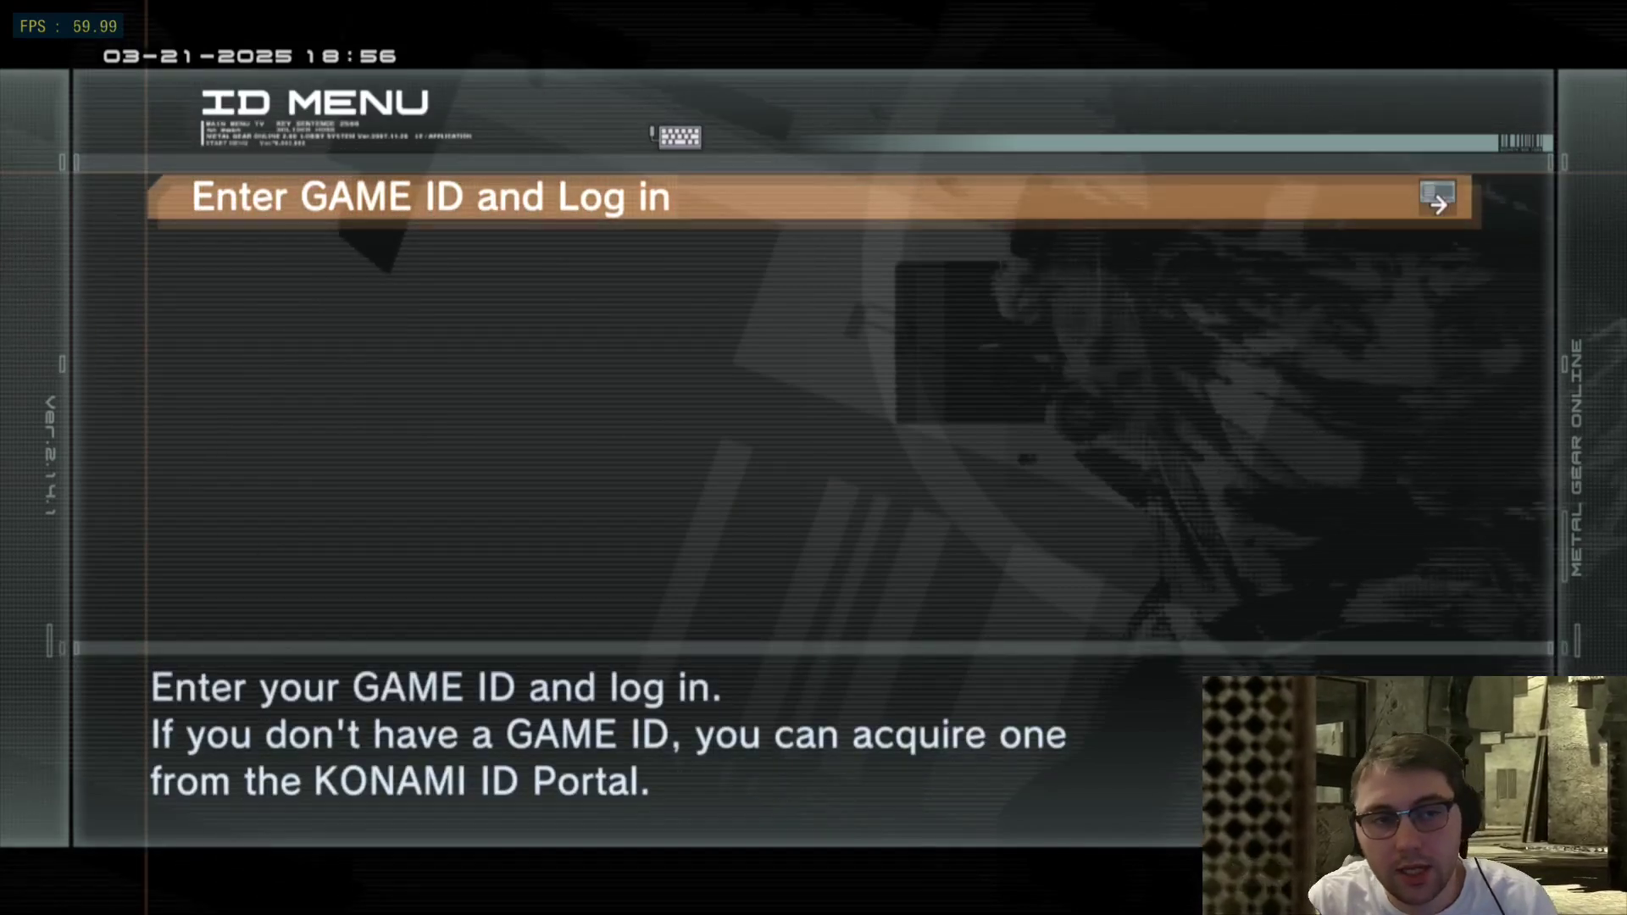
key(Return)
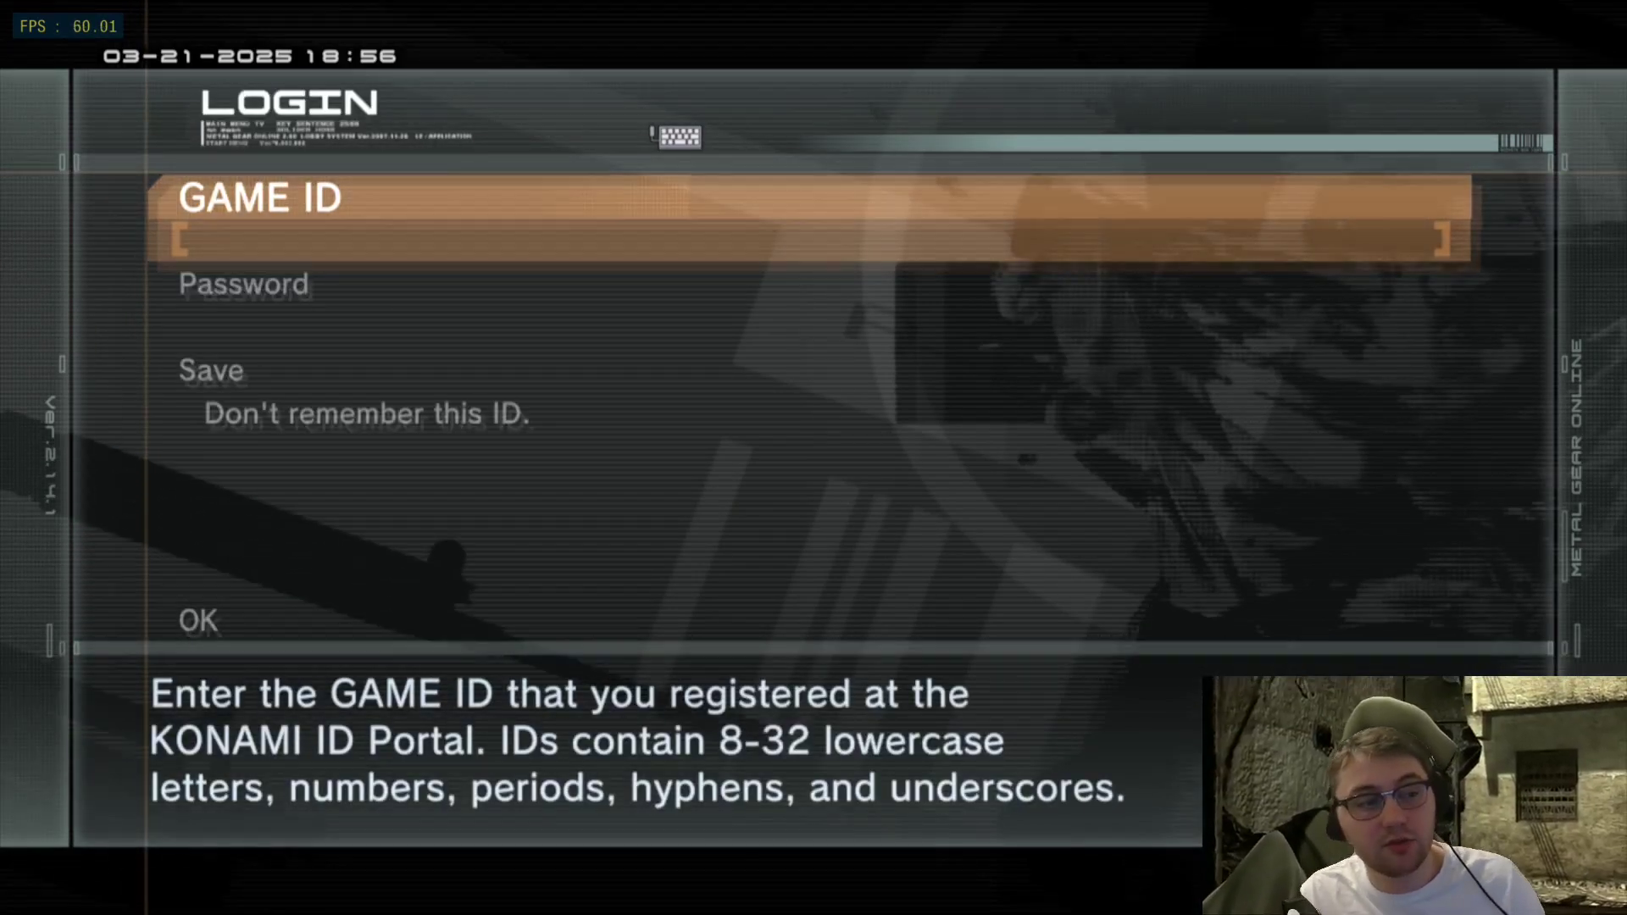
key(Down)
key(Down)
key(Return)
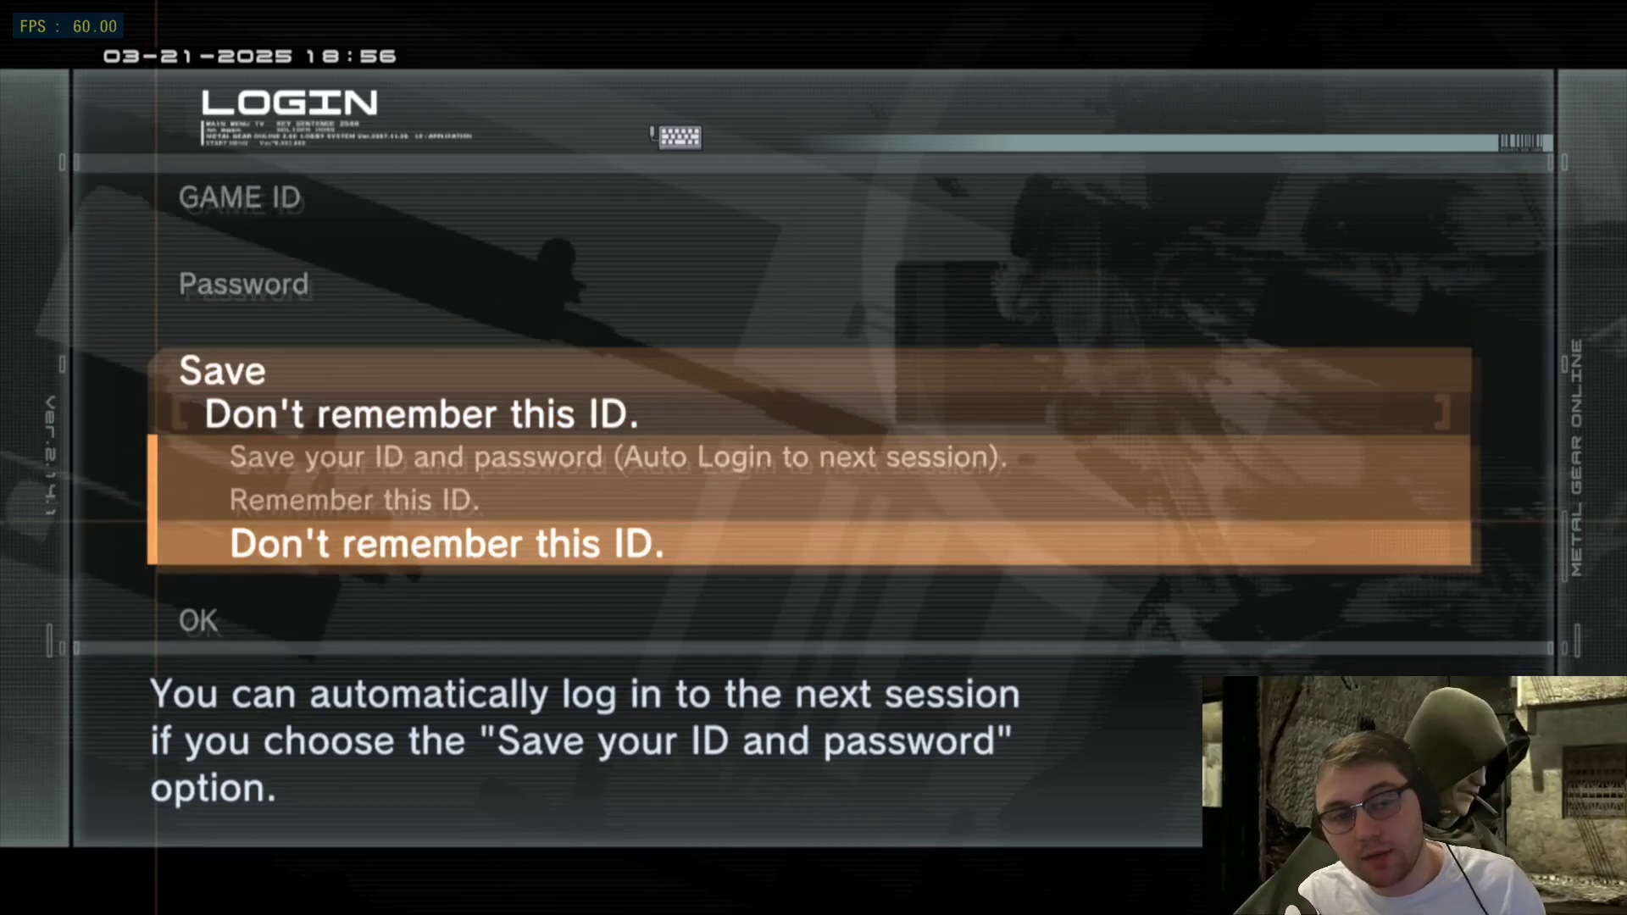
key(Up)
key(Up)
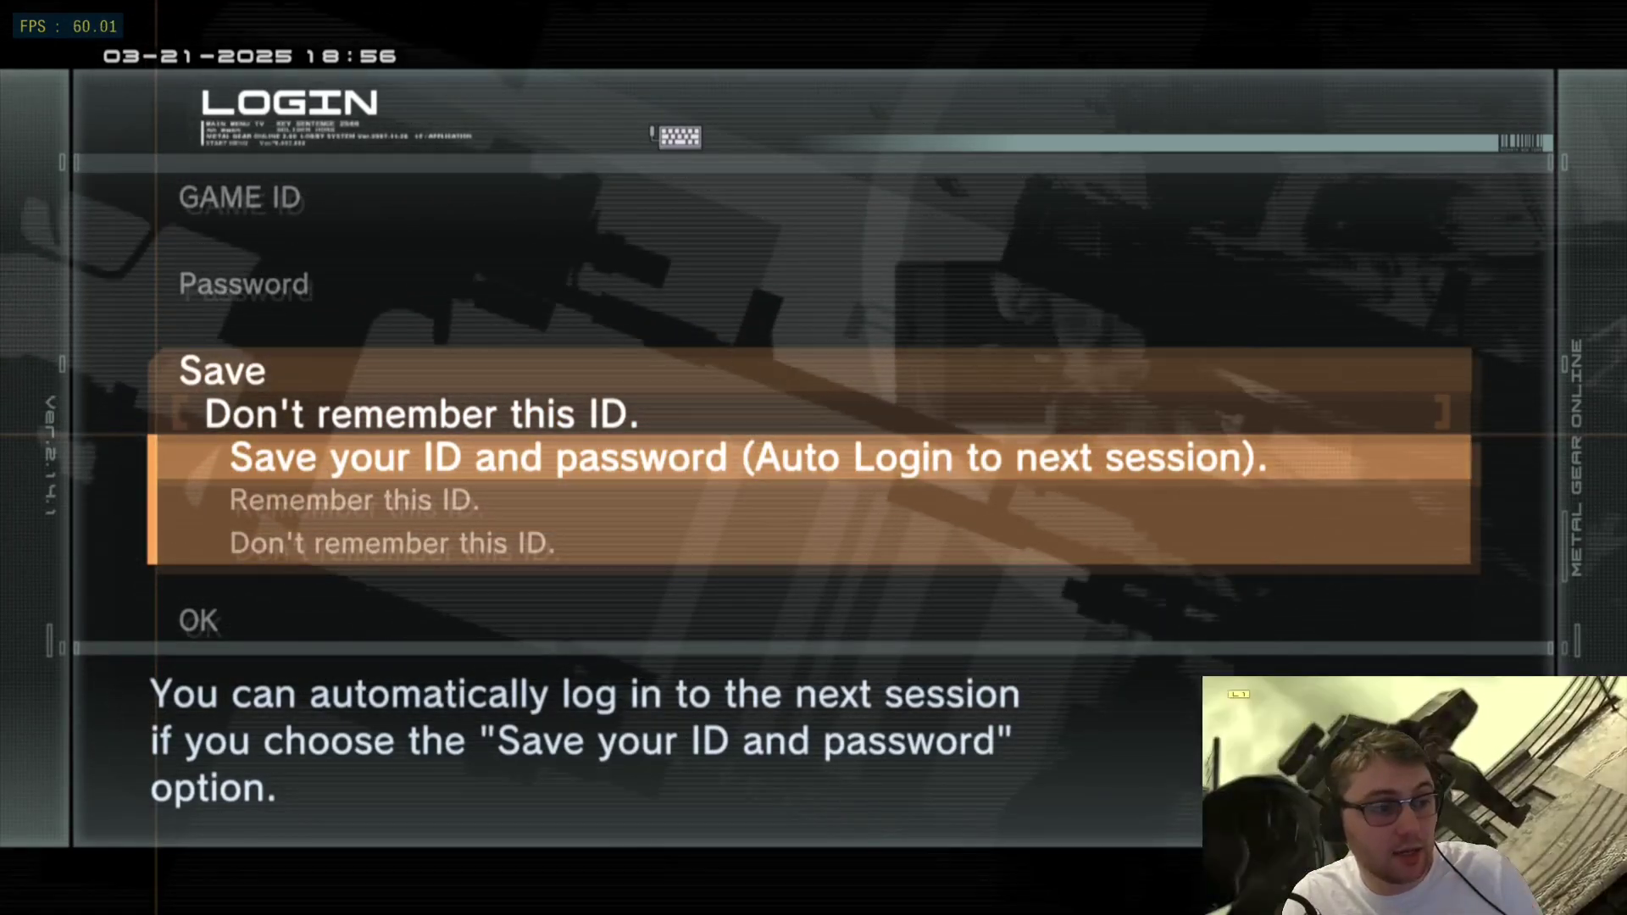
key(Return)
key(Down)
key(Return)
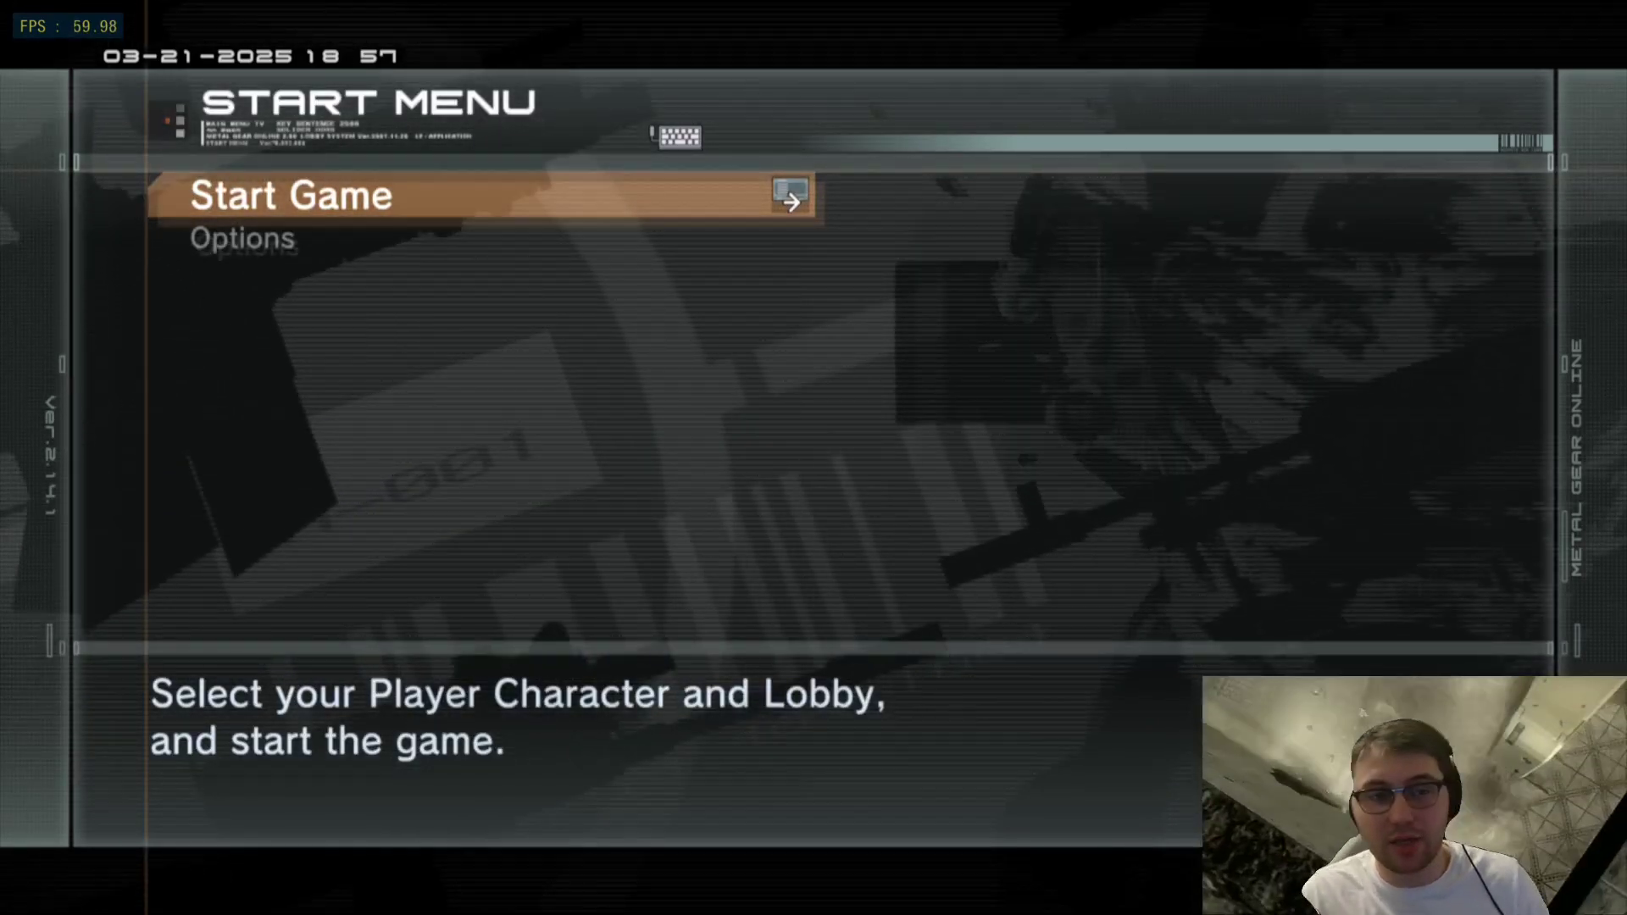
- Start the game with the second character in the list and dismiss the Survival VPN Ban news
key(Return)
key(Down)
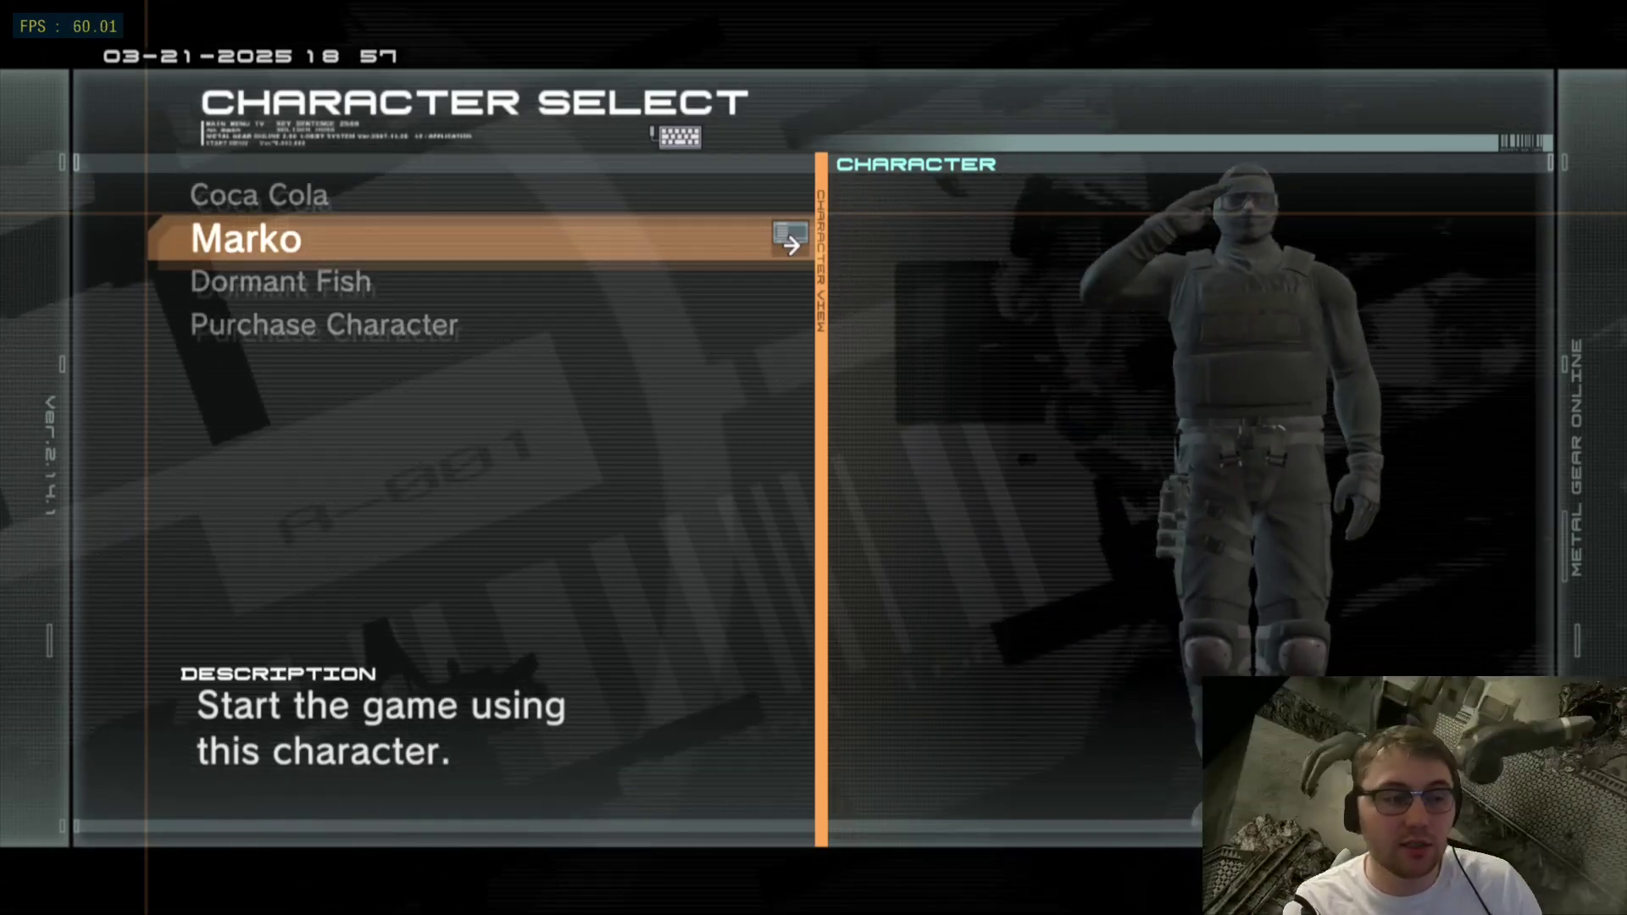
key(Return)
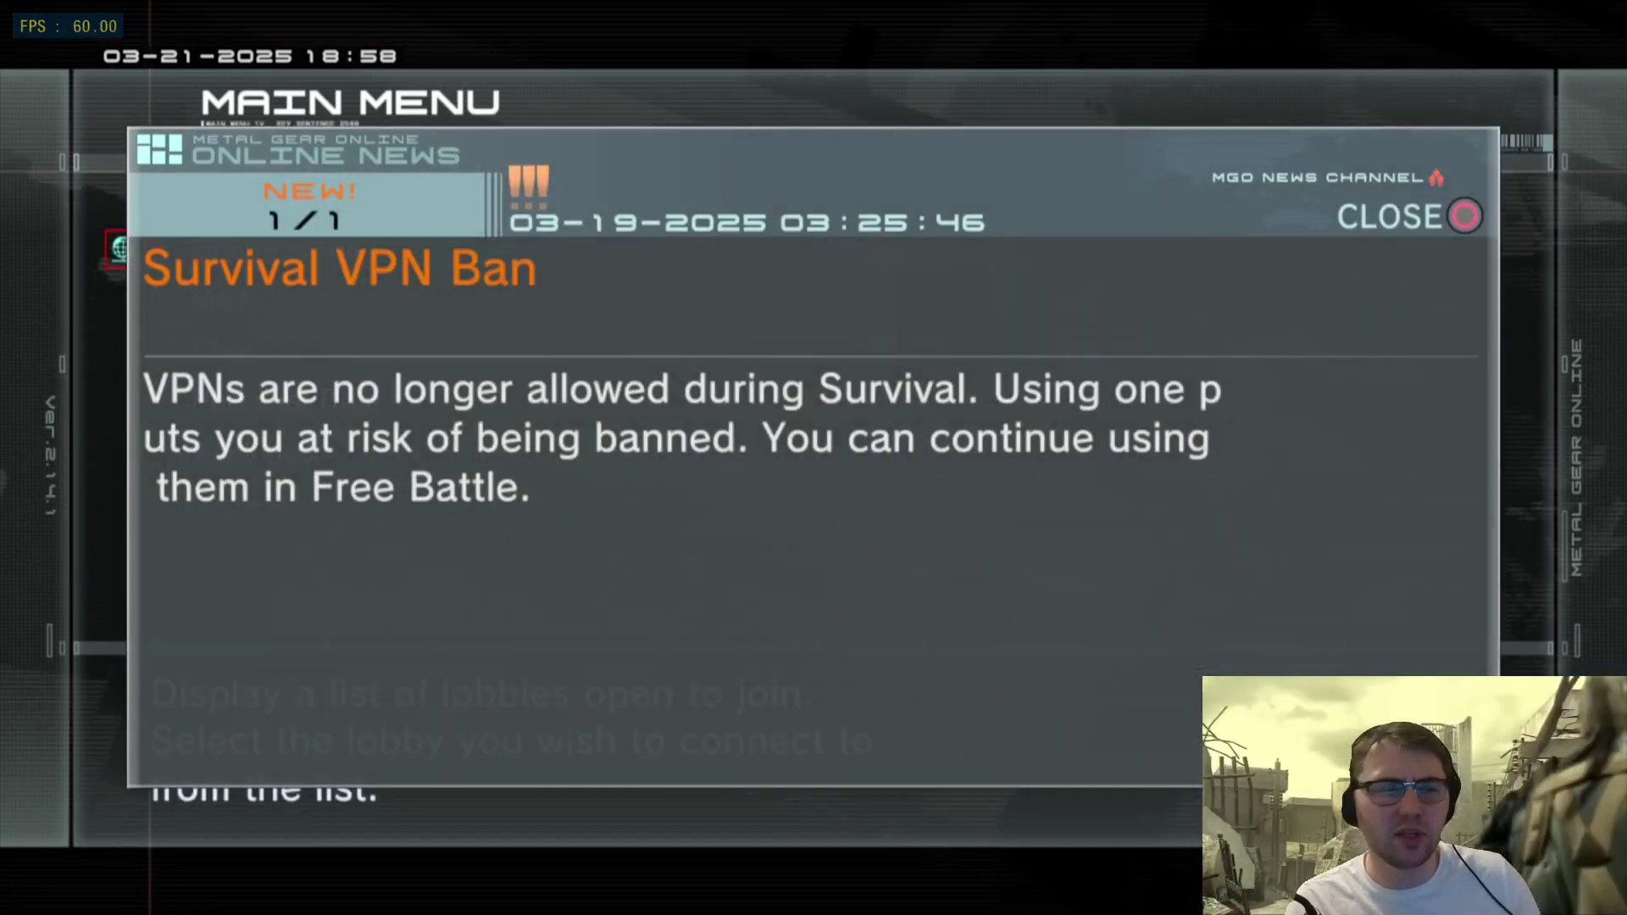
key(Escape)
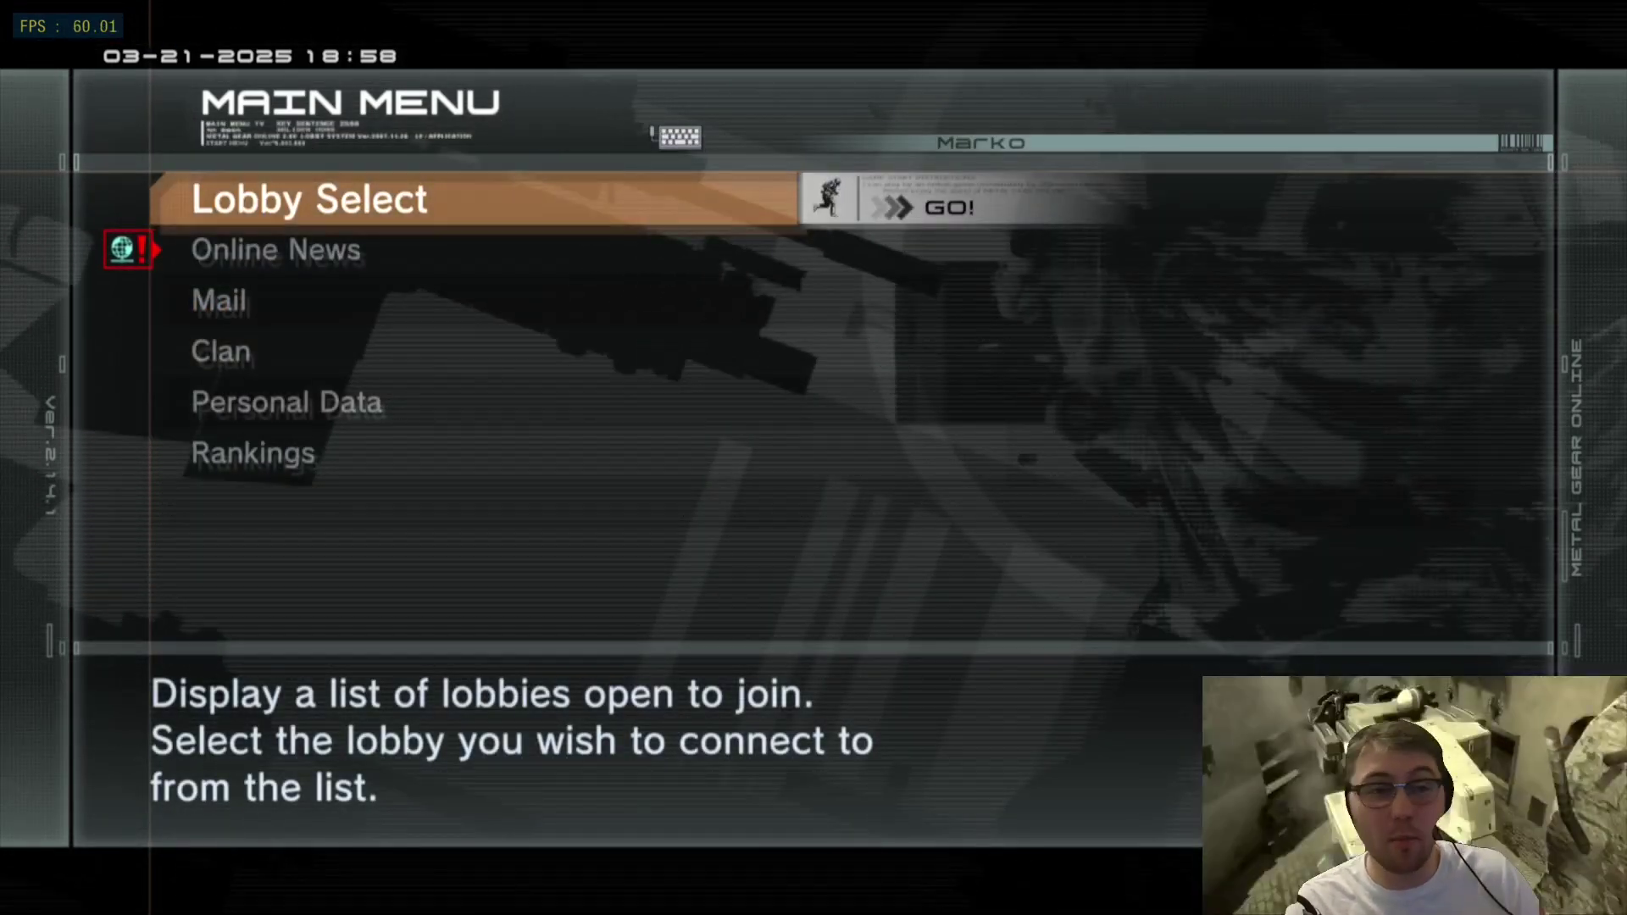
- Open the lobby selection, choose the Training category and enter a training lobby to start a session
key(Return)
key(Down)
key(Return)
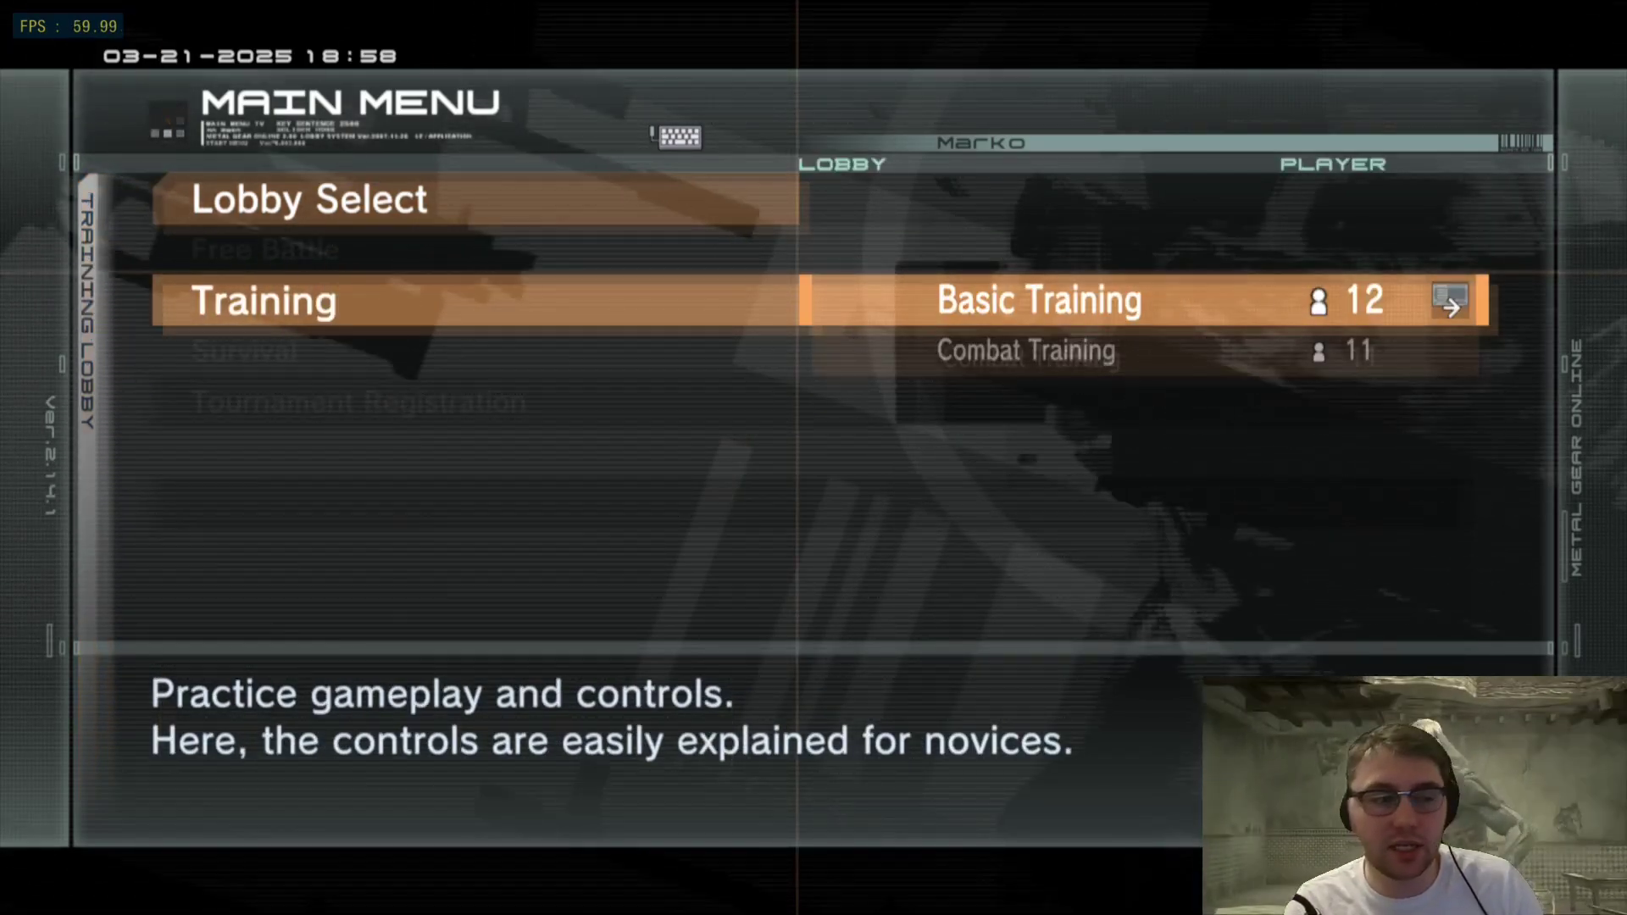
key(Return)
key(Return)
- Confirm the weapon loadout and move the character through the training map, shooting at the dolls with the M4 Custom
key(Down)
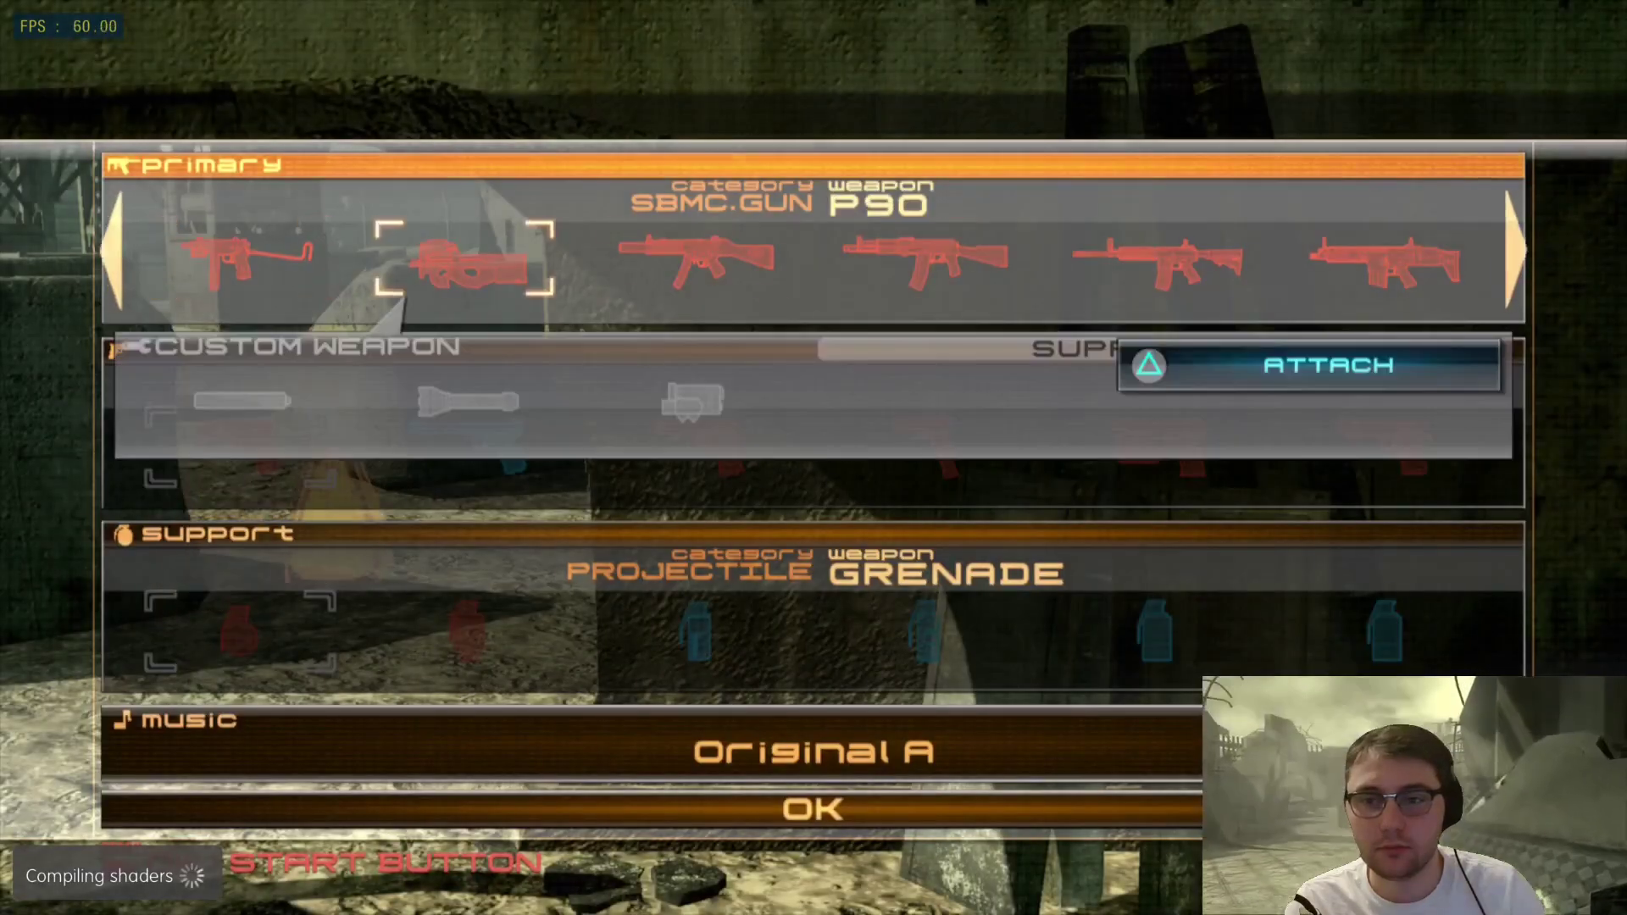
key(Return)
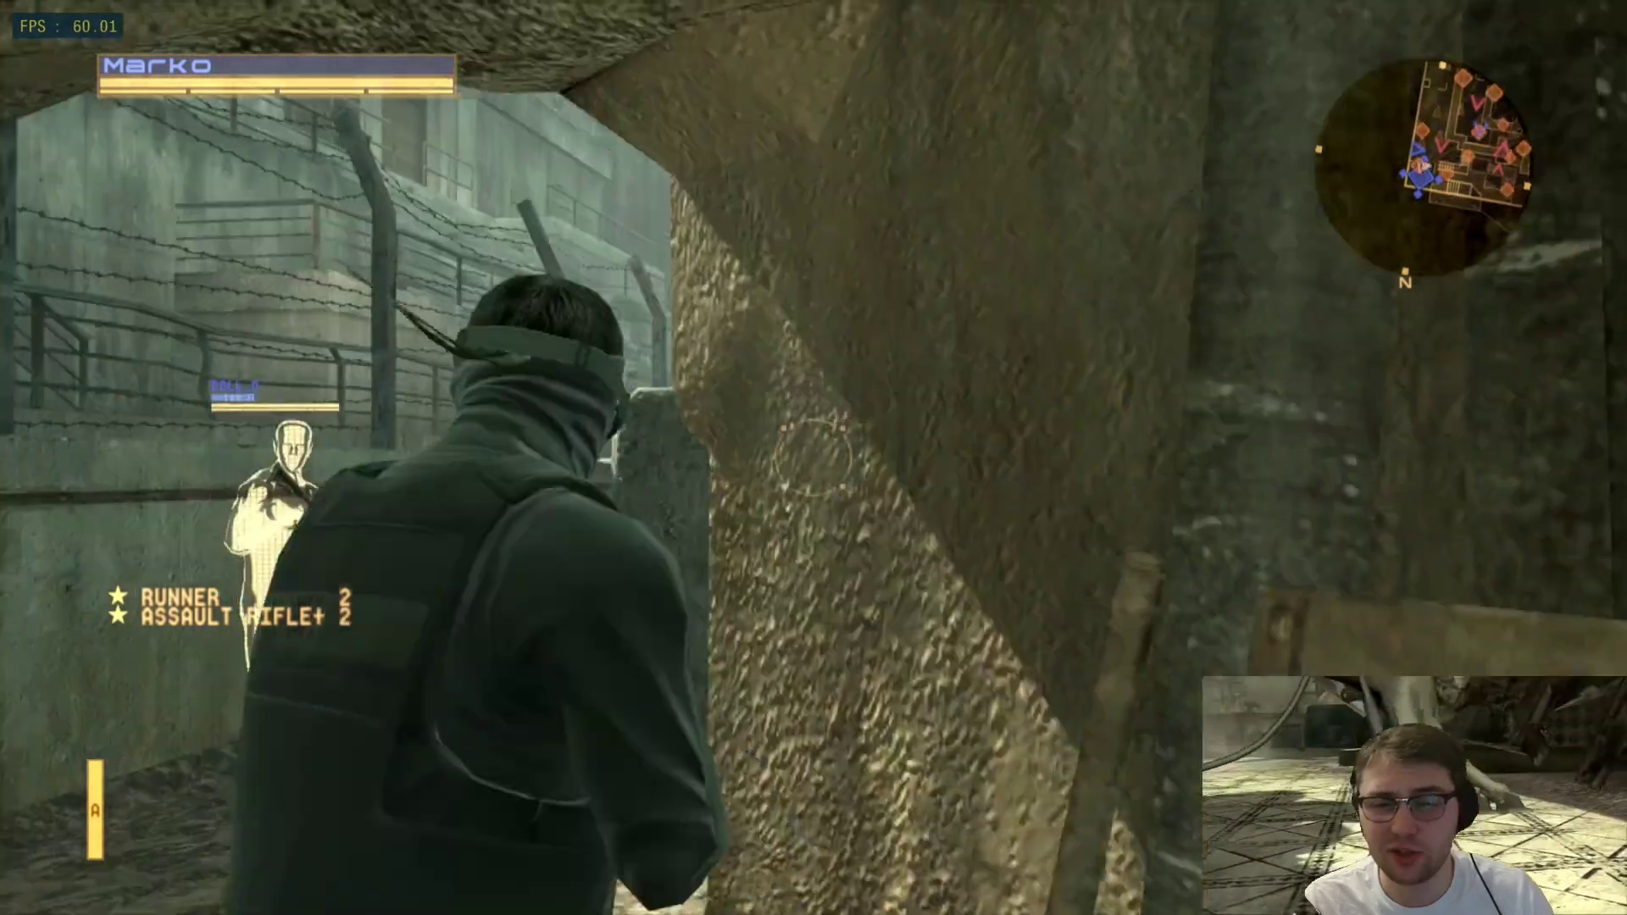
key(w)
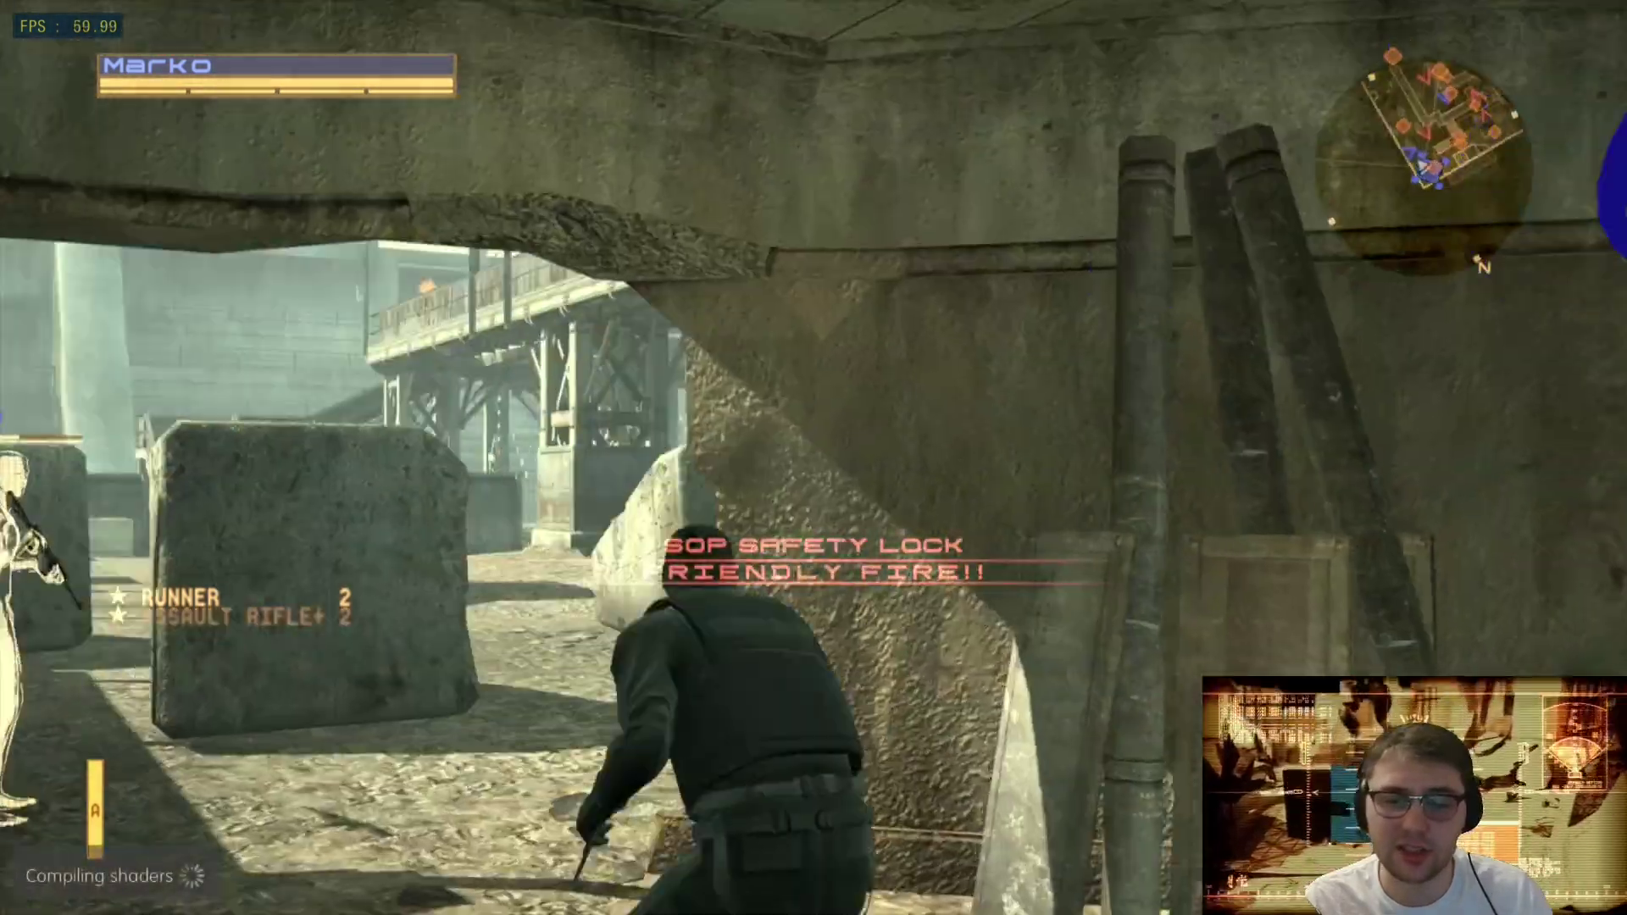
key(a)
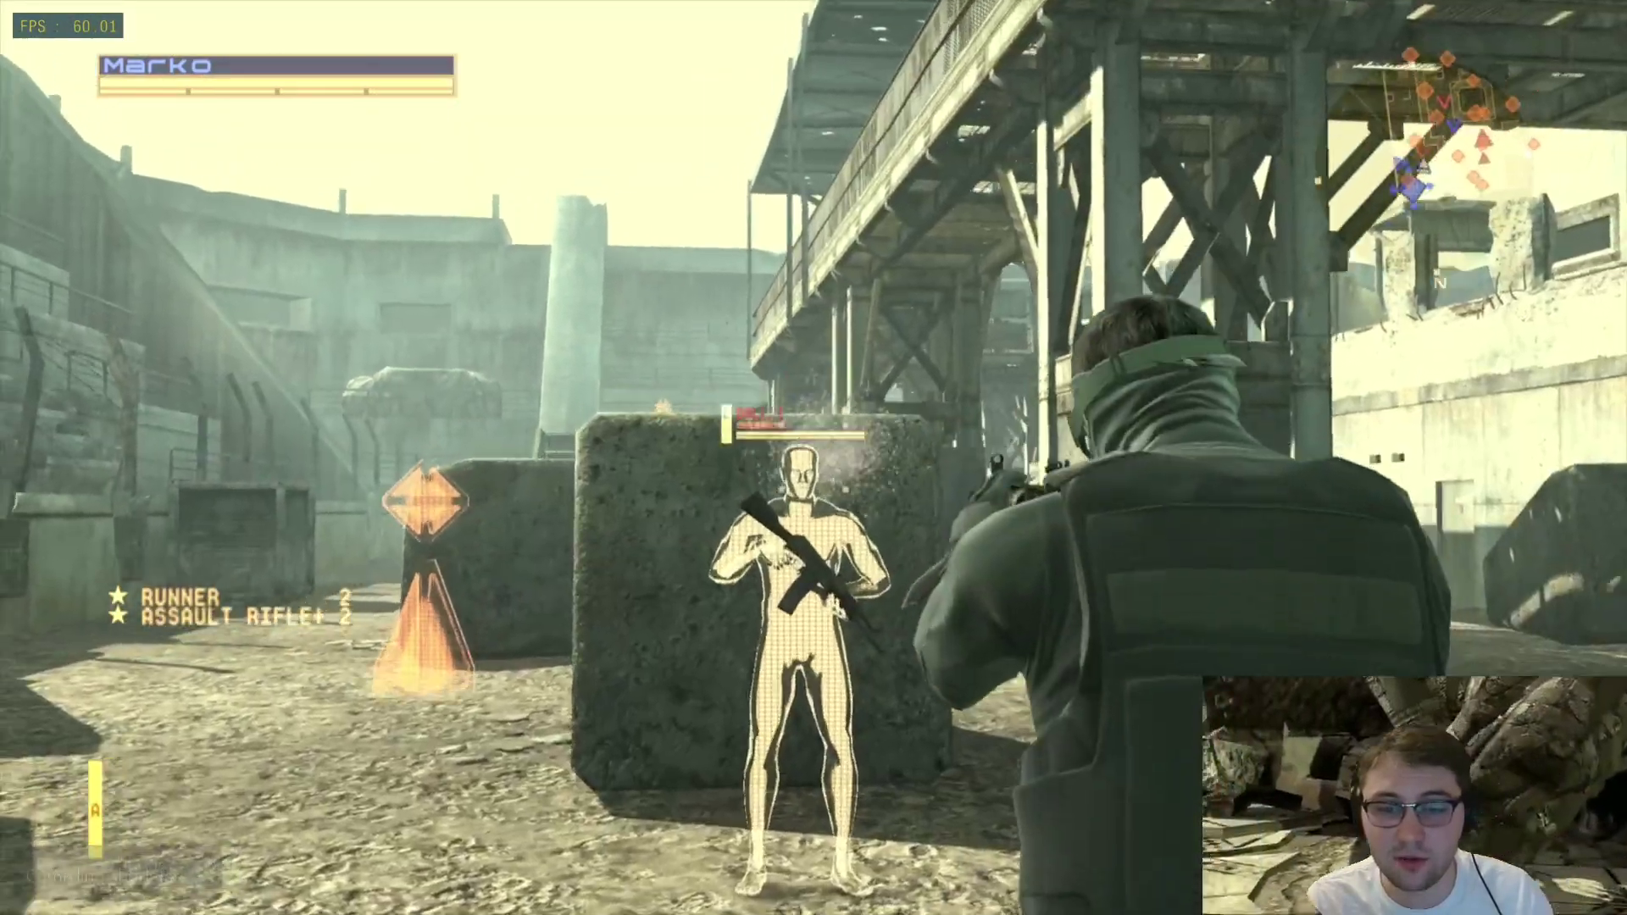
key(w)
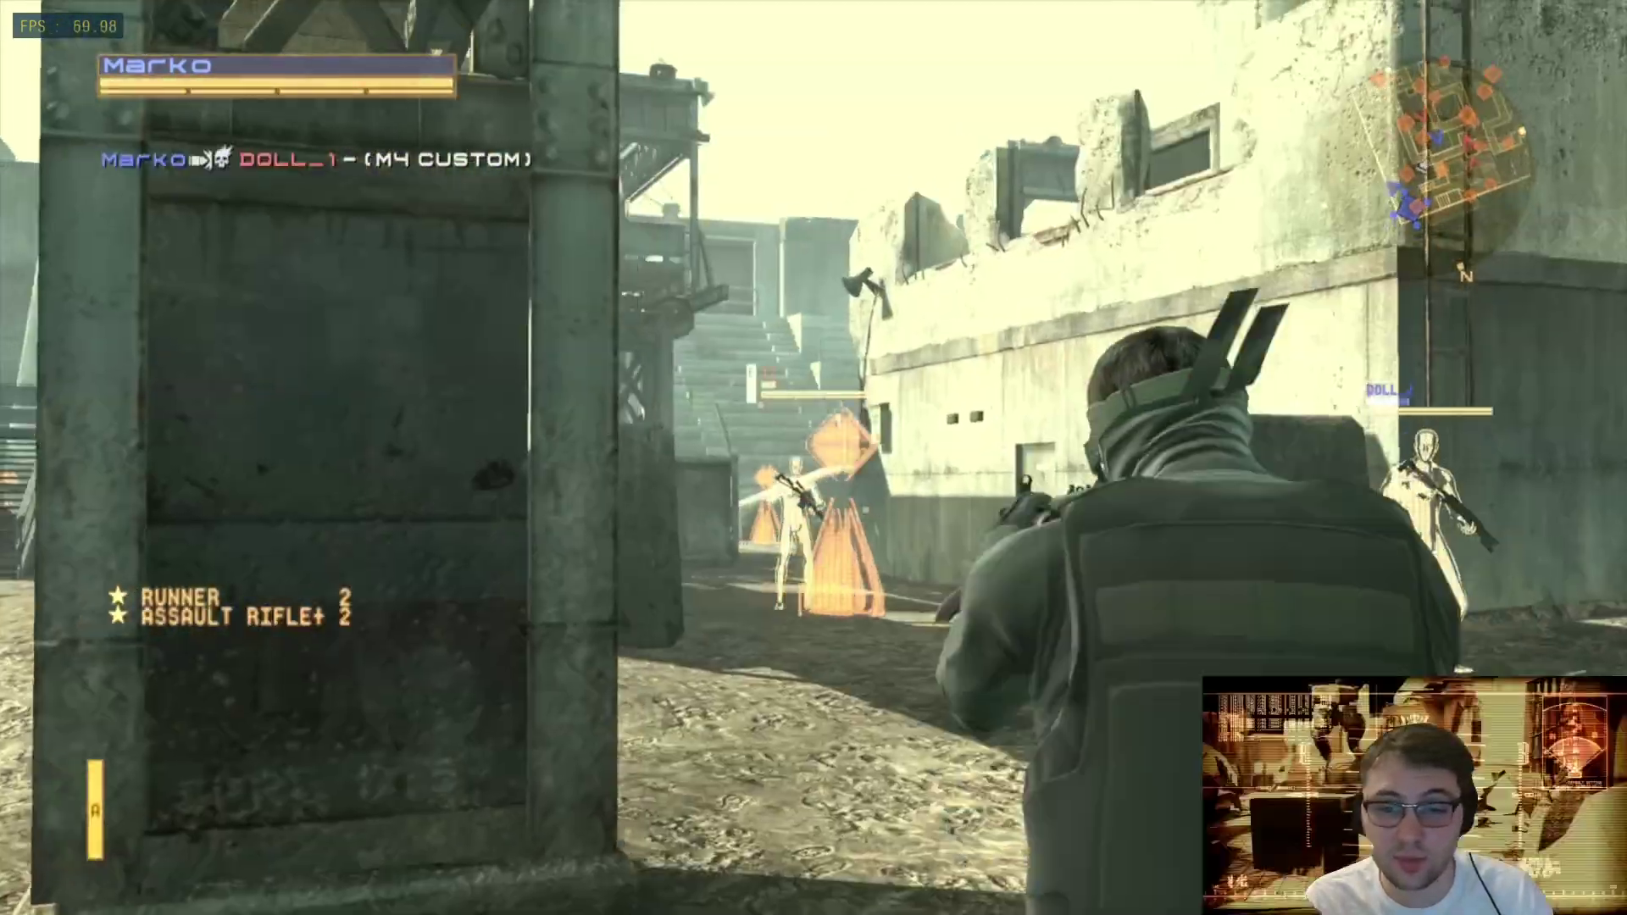